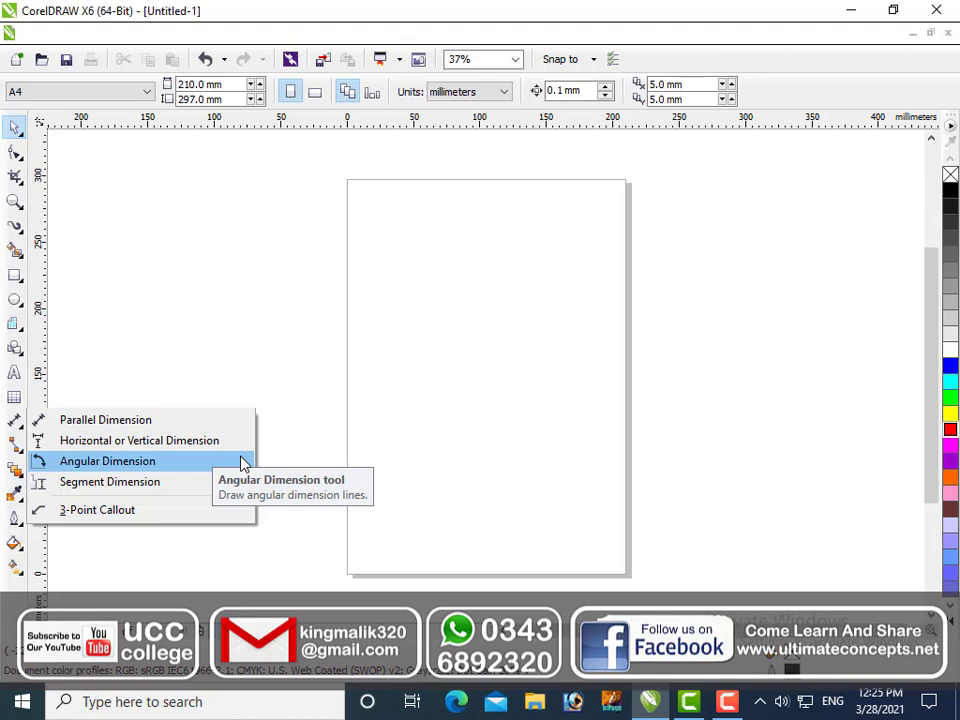
Draw a rectangle about 239 mm wide and 90 mm high across the page's left edge and fill it blue
click(16, 275)
drag(190, 283, 508, 404)
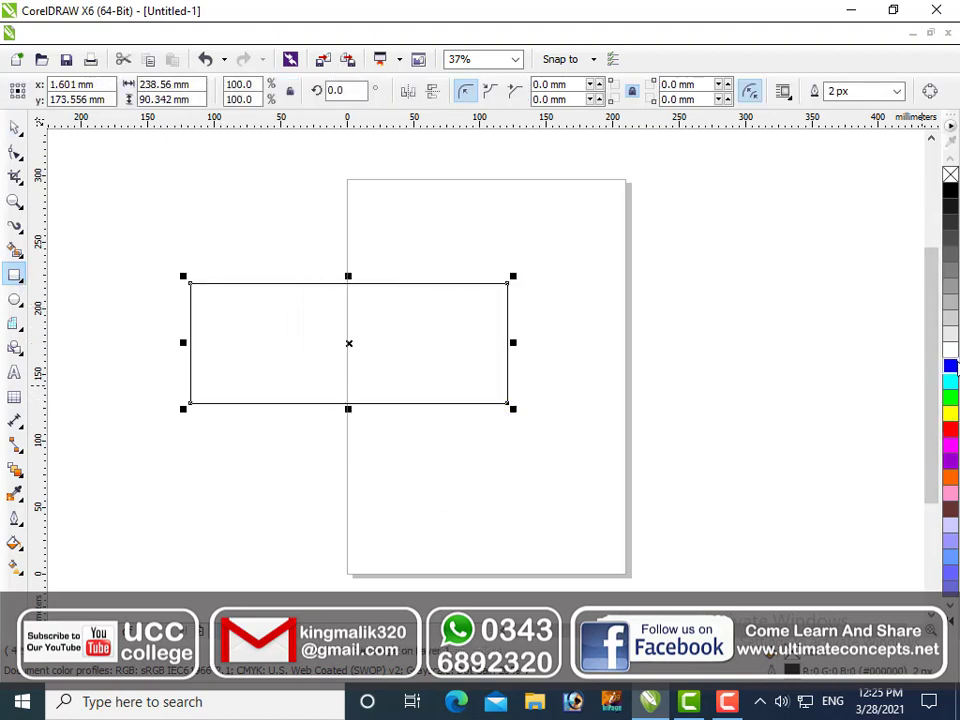
click(950, 365)
scroll(290, 250, up, 2)
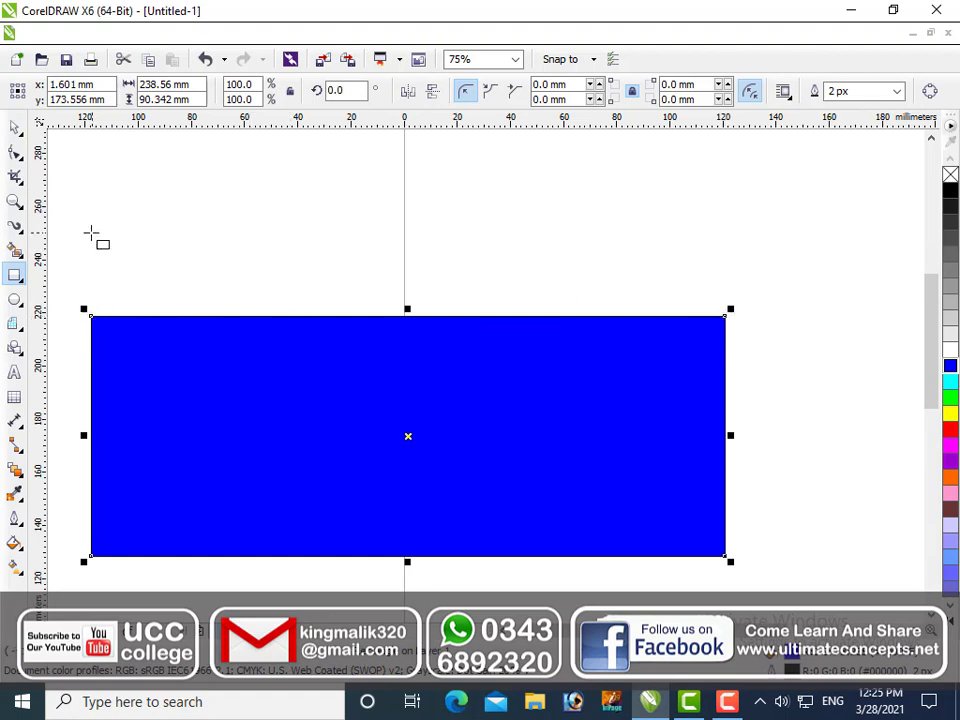
Add a horizontal dimension spanning the blue rectangle's top corners, with the dimension line placed above the shape
click(16, 130)
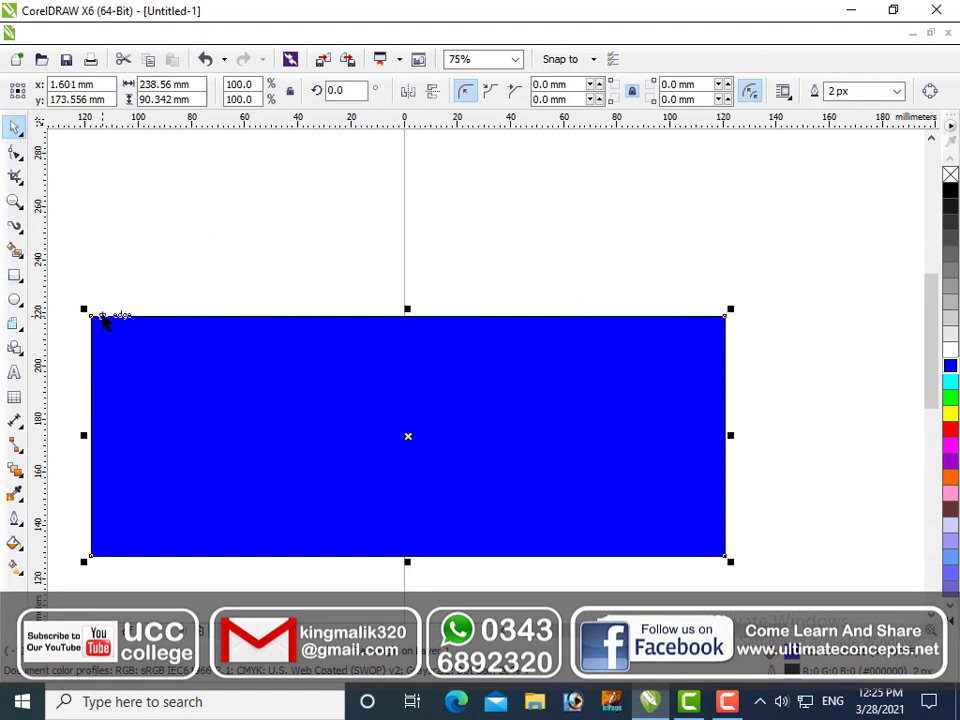
click(148, 274)
click(130, 358)
click(16, 421)
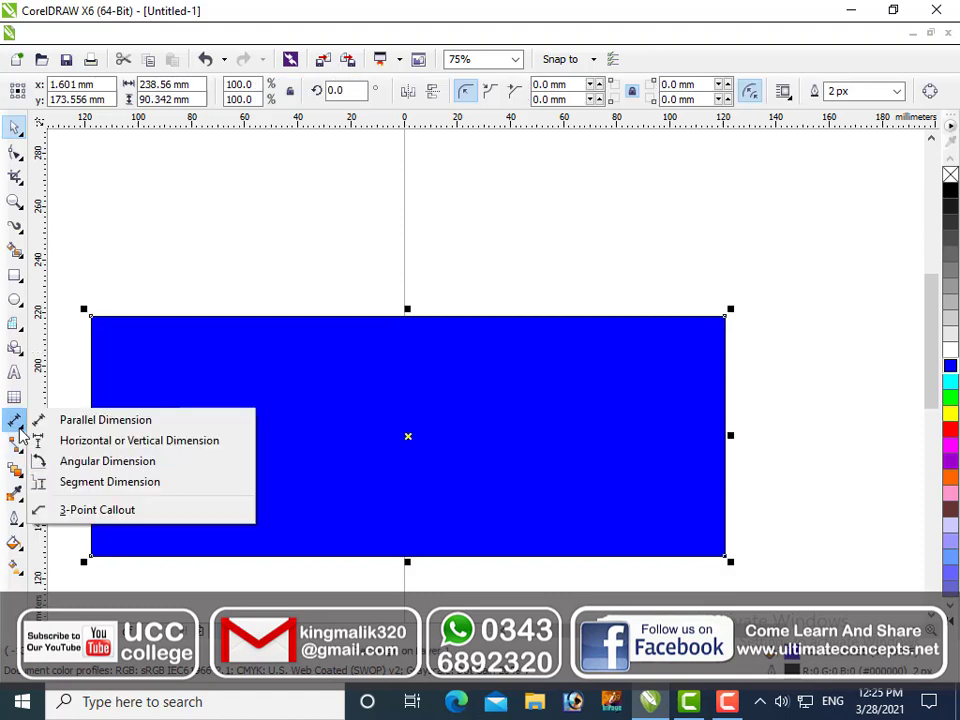
click(120, 444)
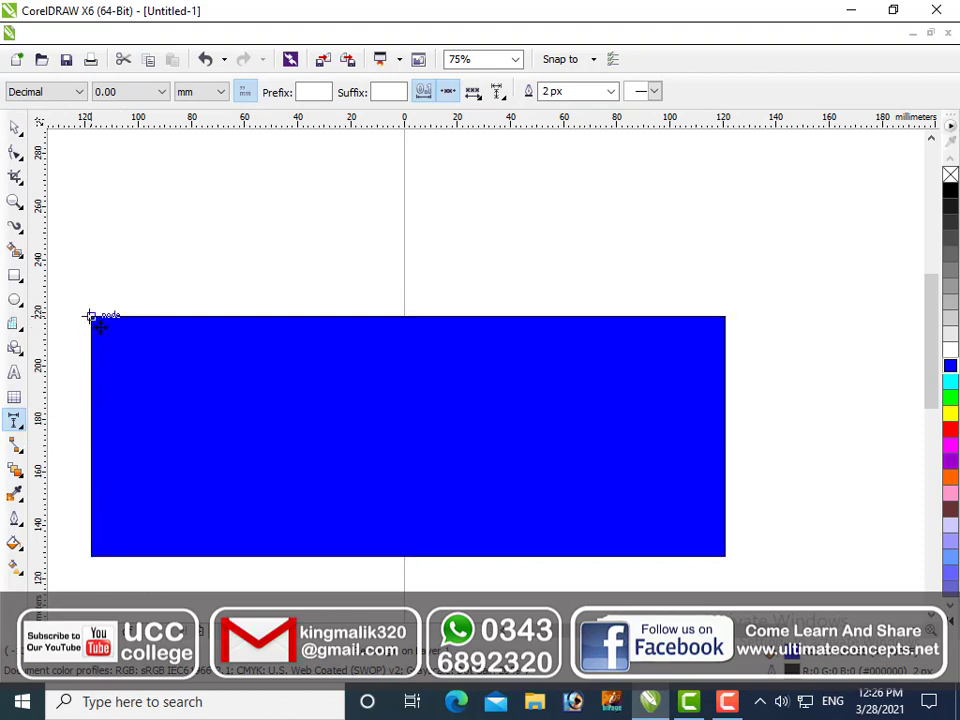
drag(90, 317, 724, 317)
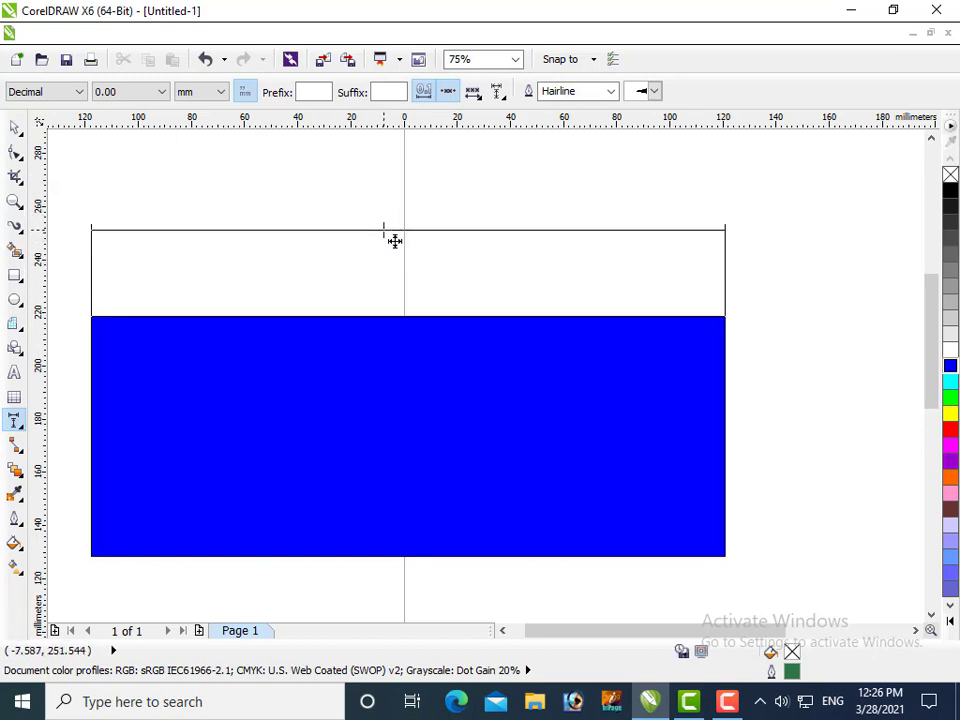
click(395, 238)
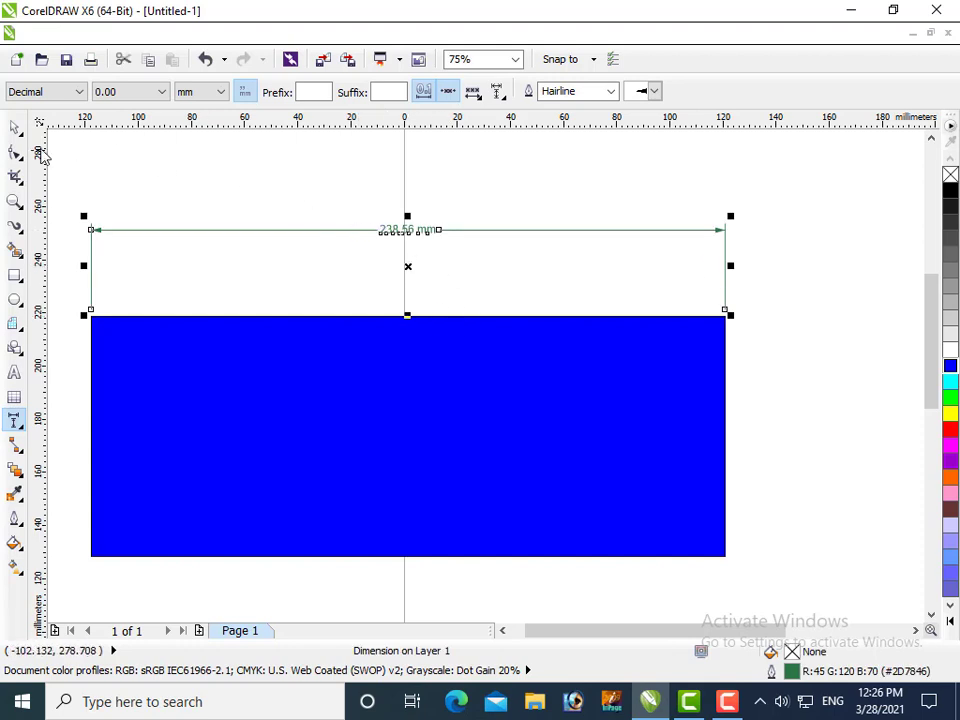
click(12, 128)
click(467, 290)
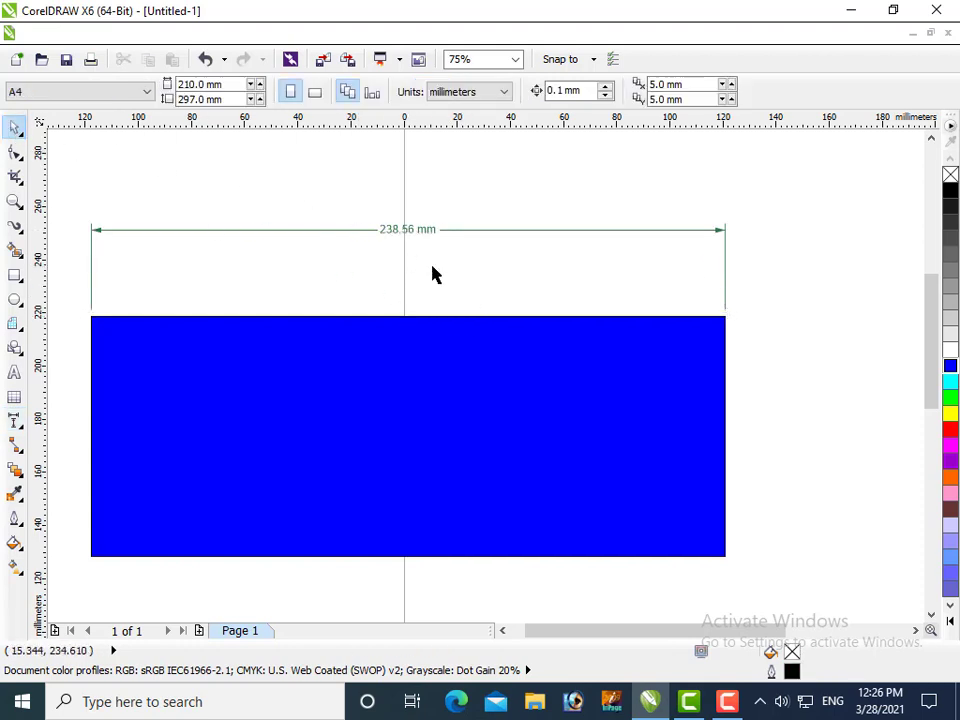
Set the units of the rectangle's width dimension to inches
scroll(410, 232, up, 2)
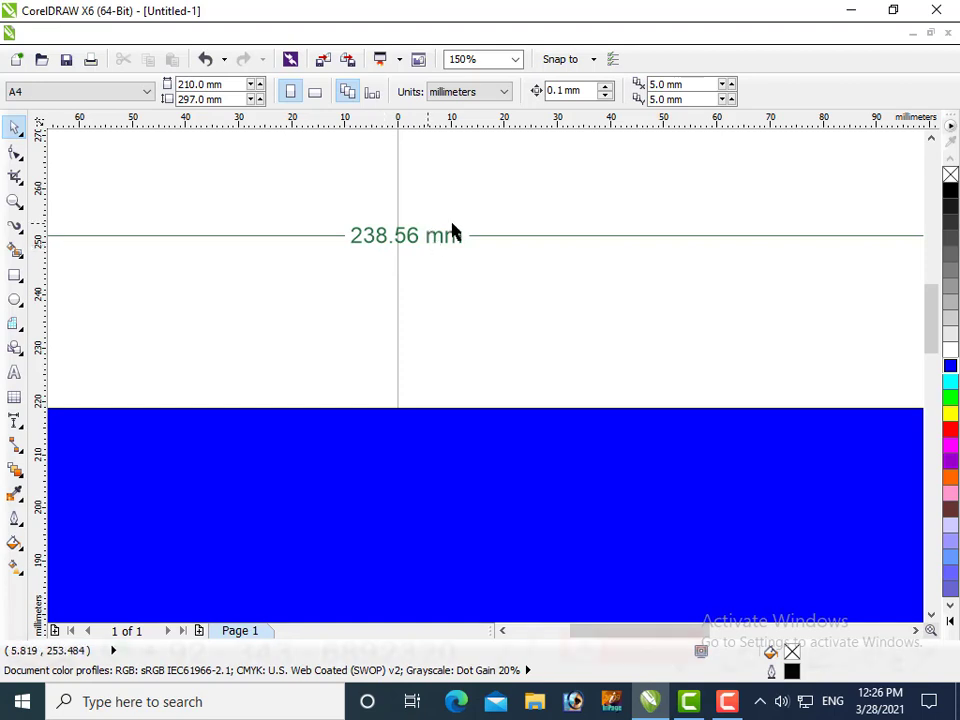
click(481, 237)
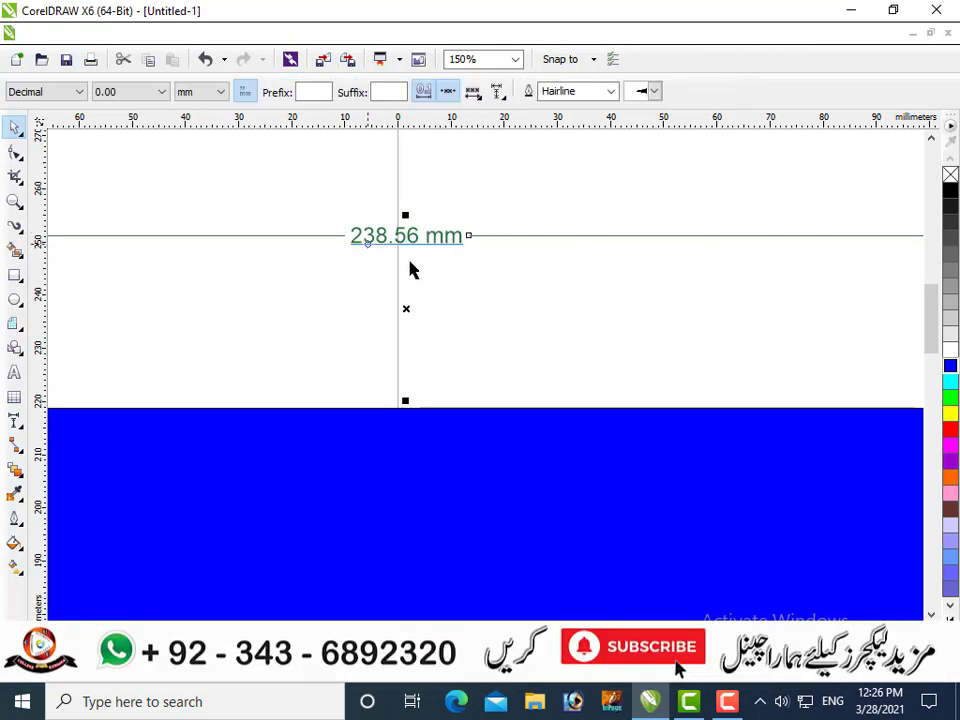
click(222, 93)
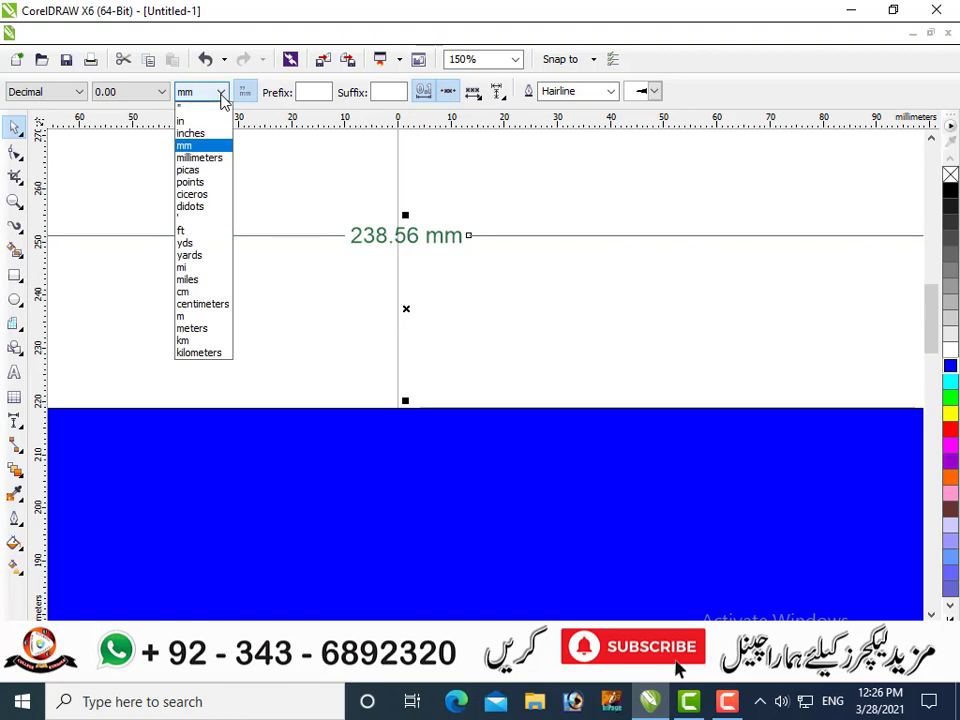
click(210, 133)
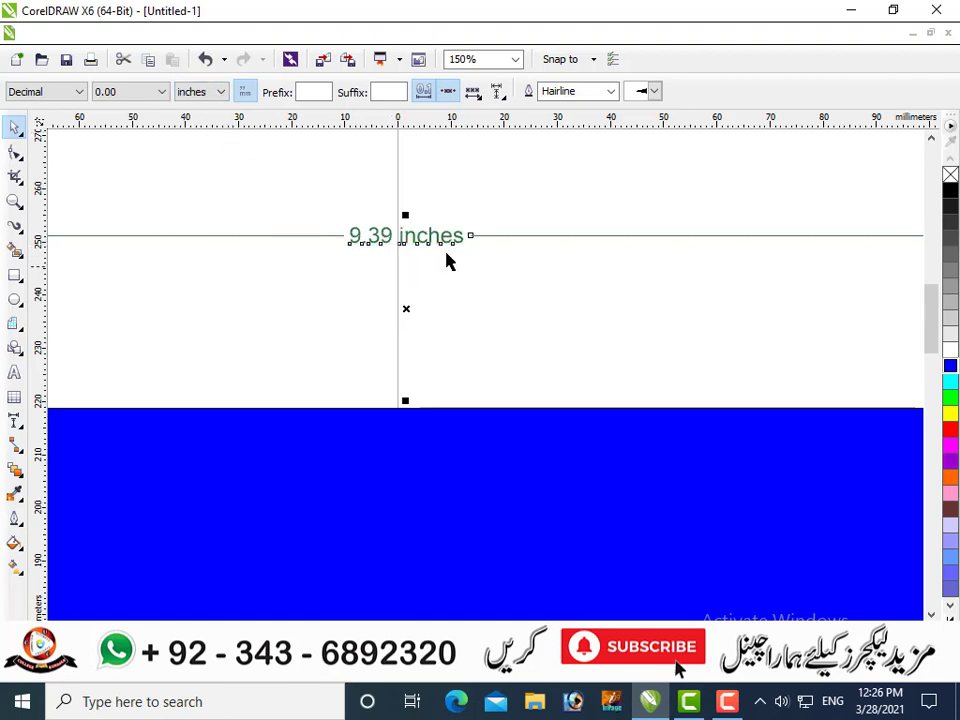
click(472, 260)
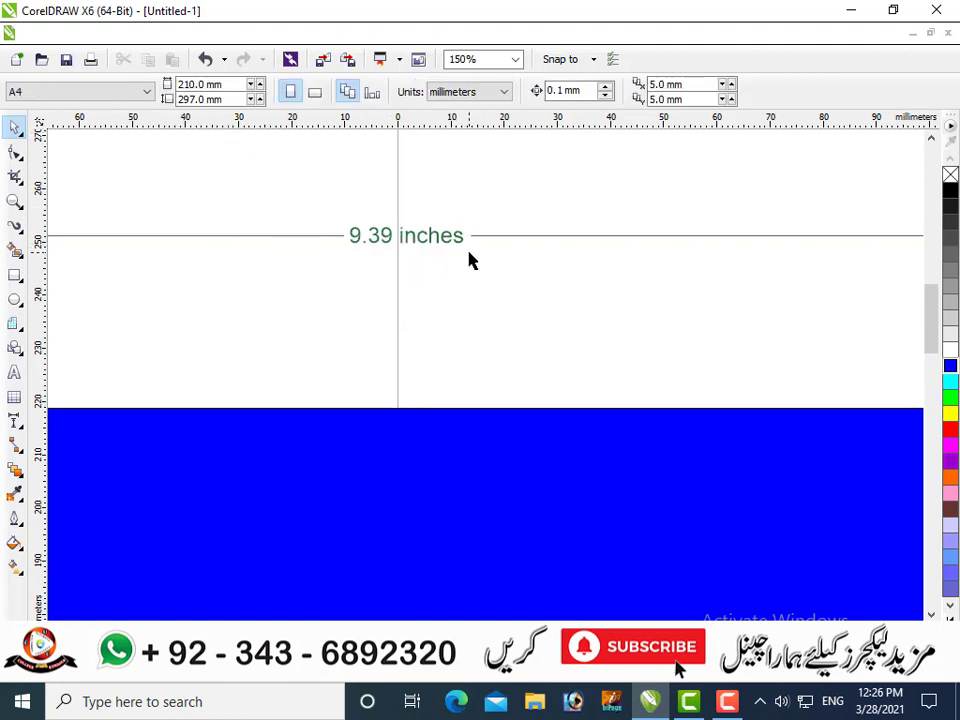
Set the units of the rectangle's width dimension to ft
click(474, 237)
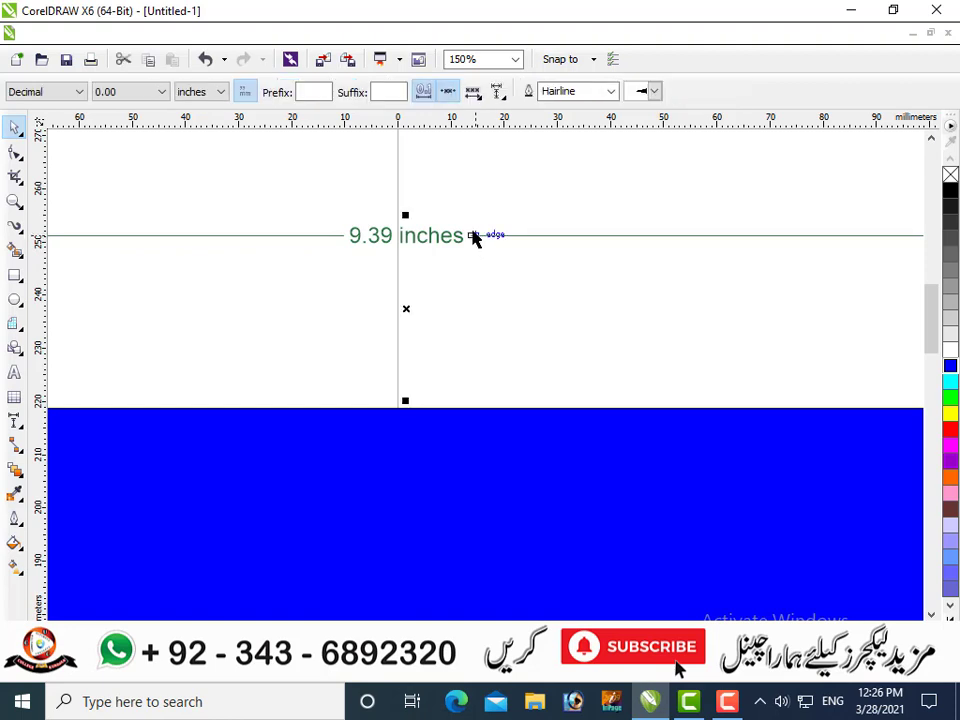
click(221, 92)
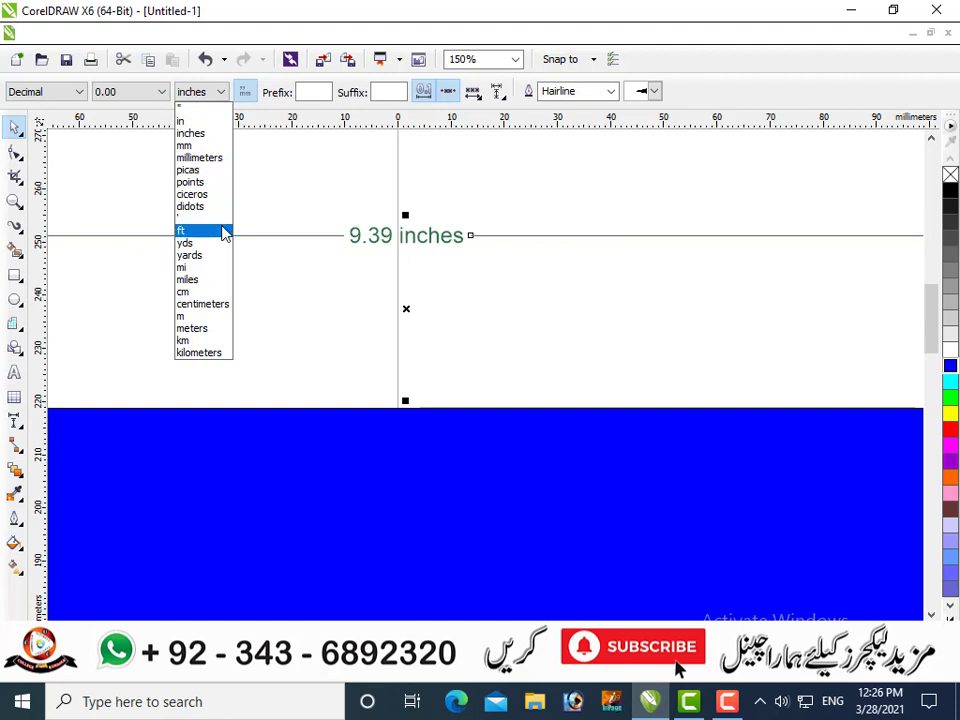
click(190, 231)
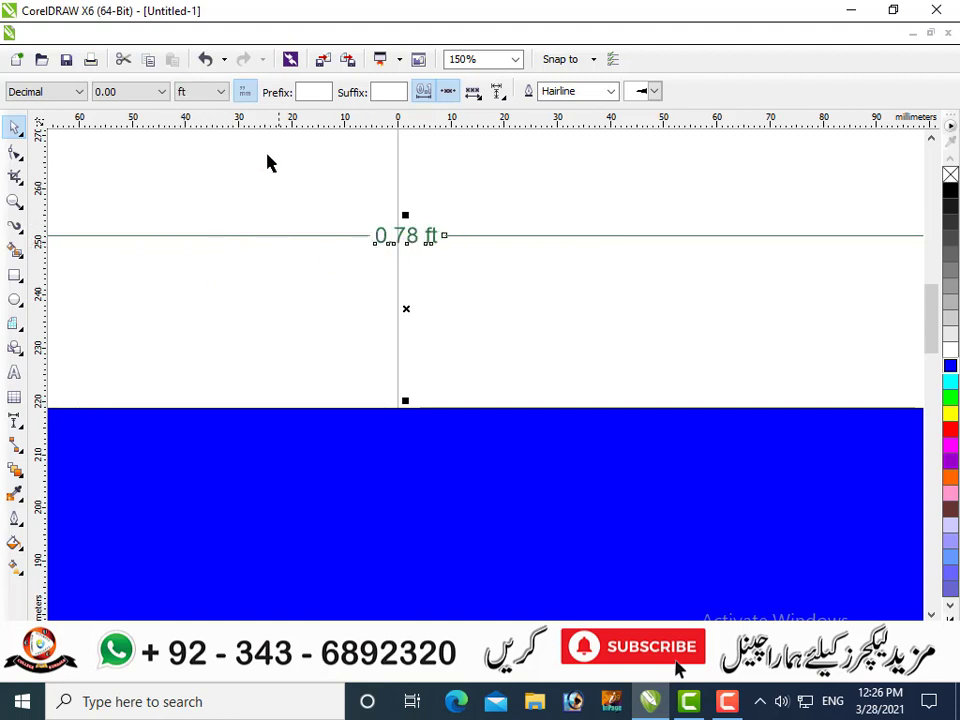
Set the units of the rectangle's width dimension to cm
click(224, 93)
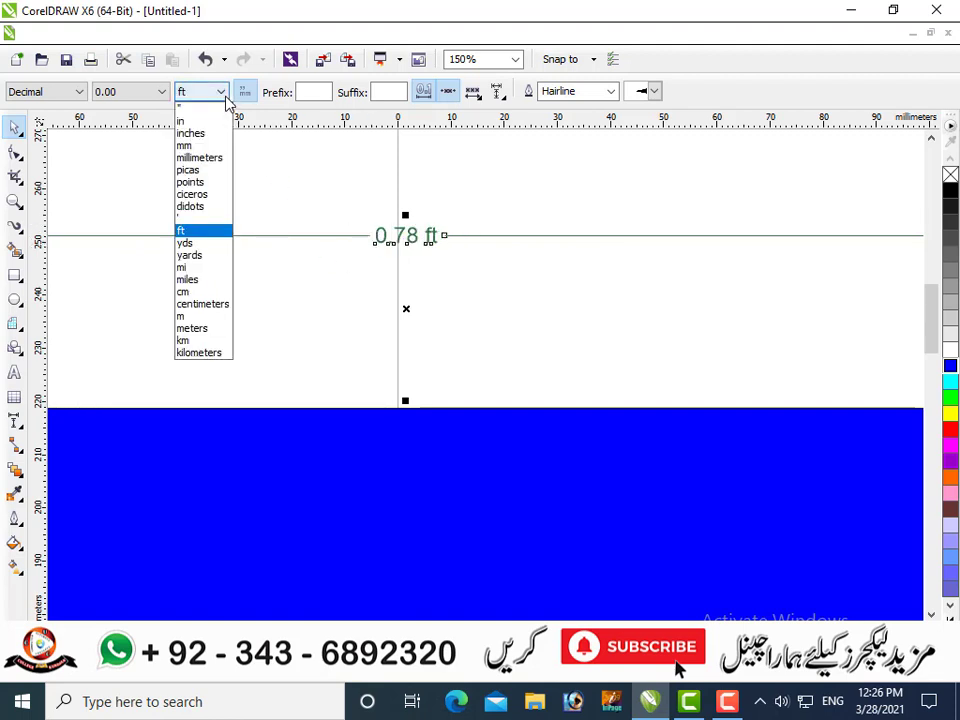
click(218, 292)
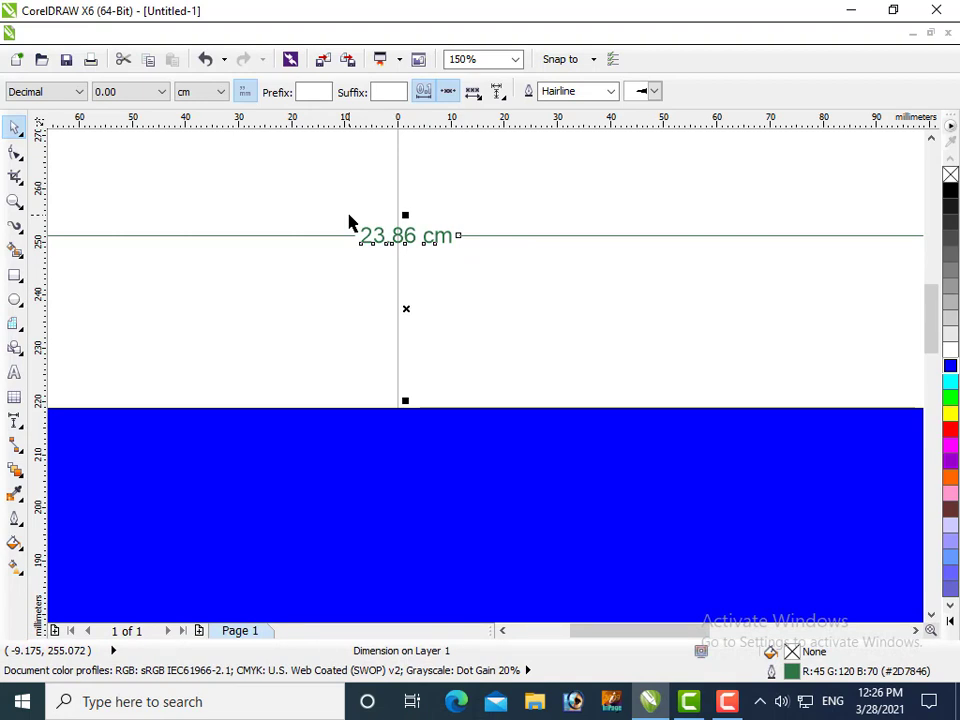
click(223, 92)
click(224, 93)
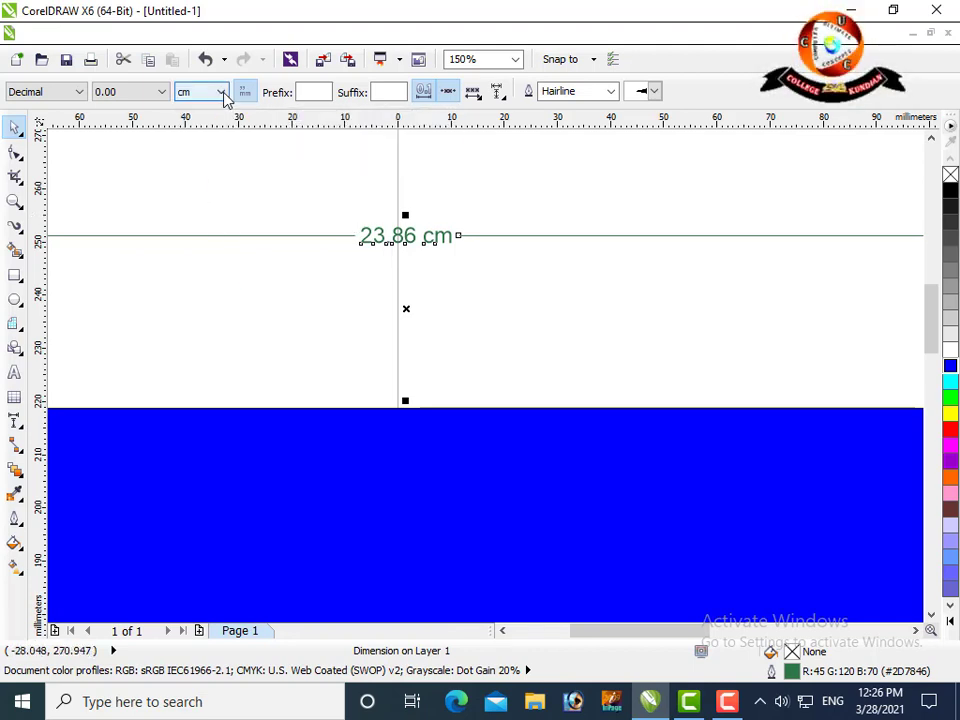
click(80, 92)
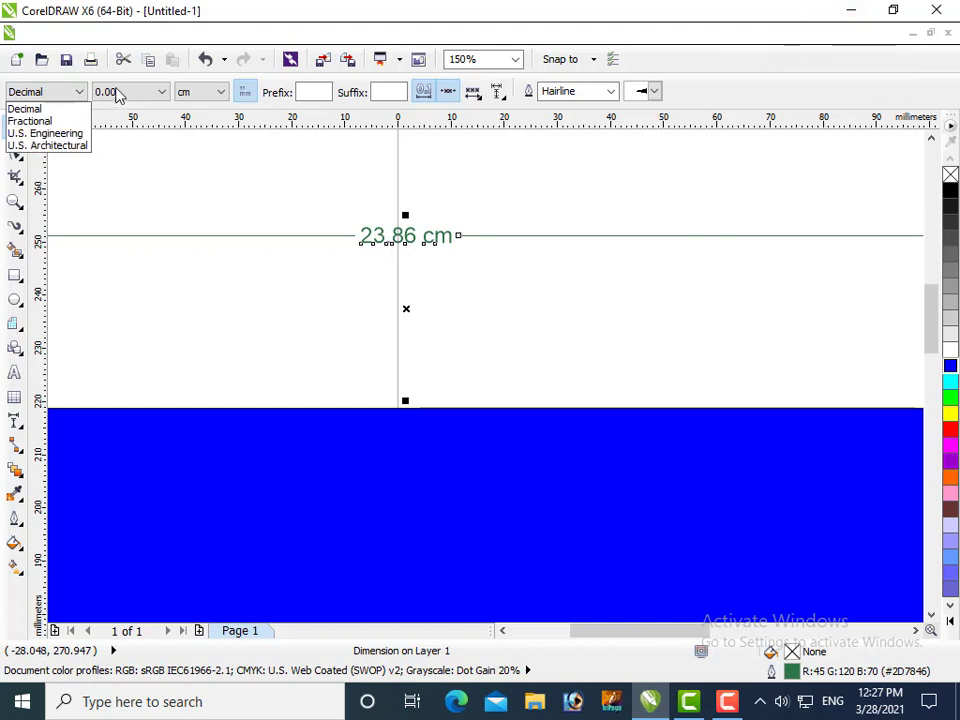
click(257, 11)
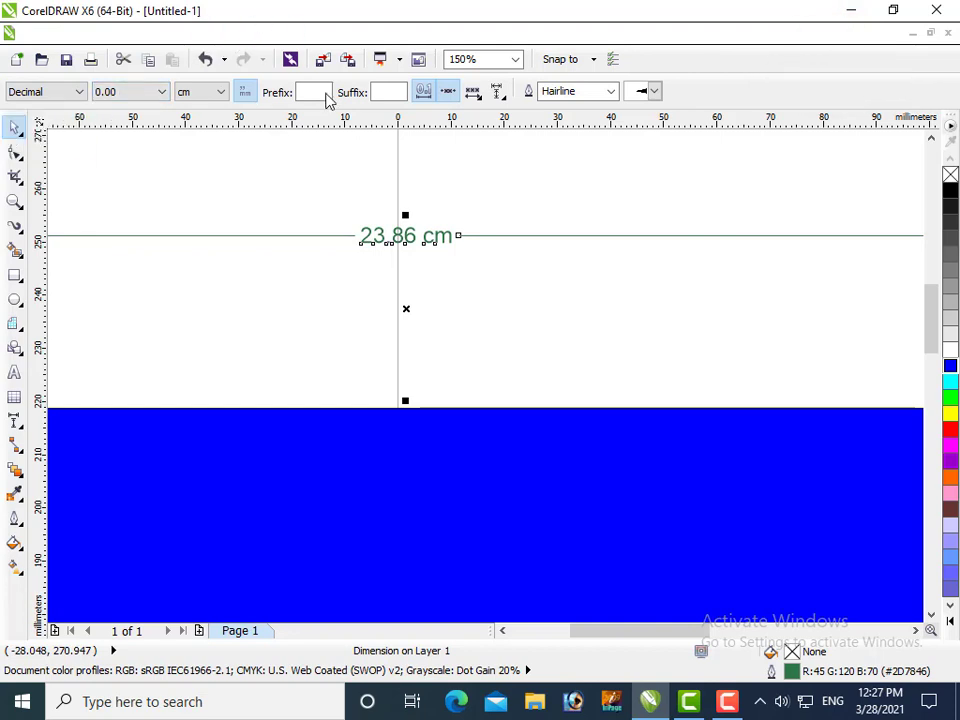
Add a vertical dimension along the blue rectangle's right edge, with the dimension line placed outside the shape
scroll(380, 260, down, 1)
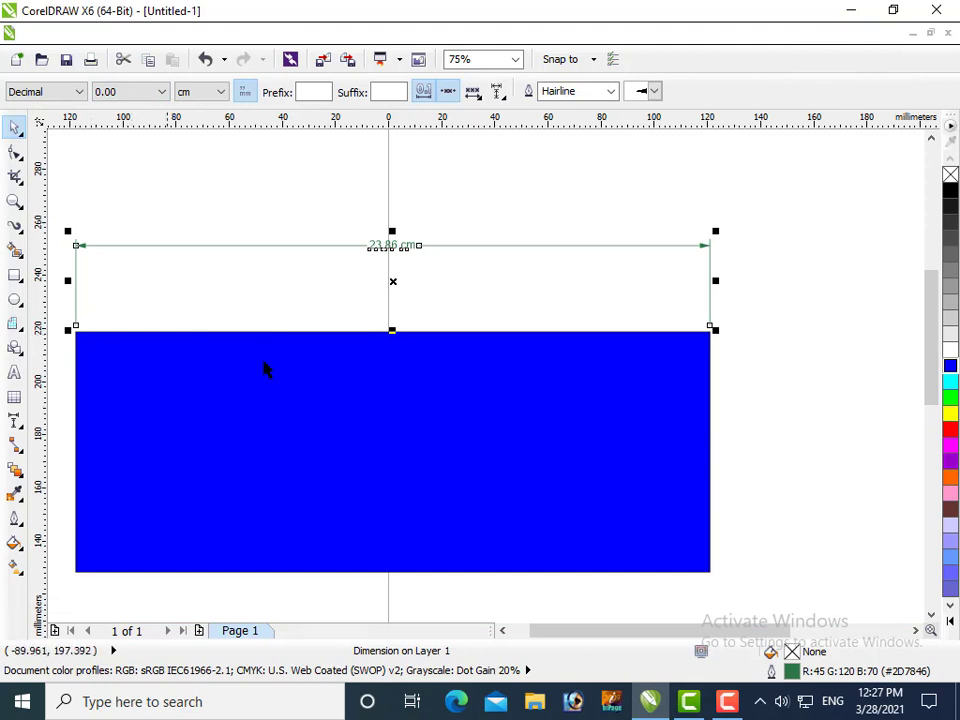
click(348, 277)
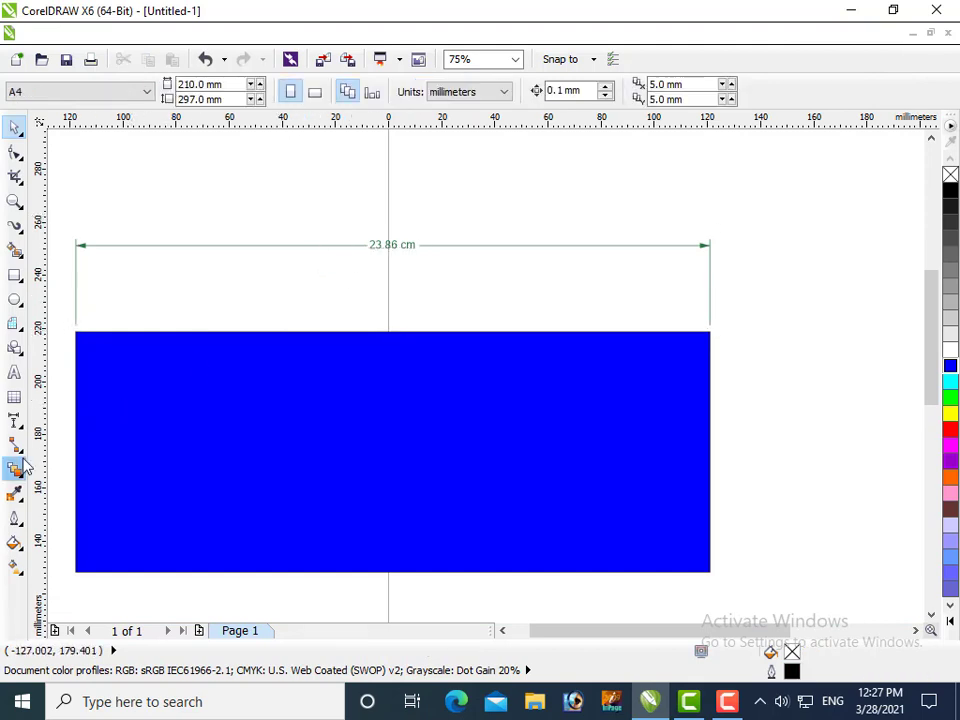
click(120, 439)
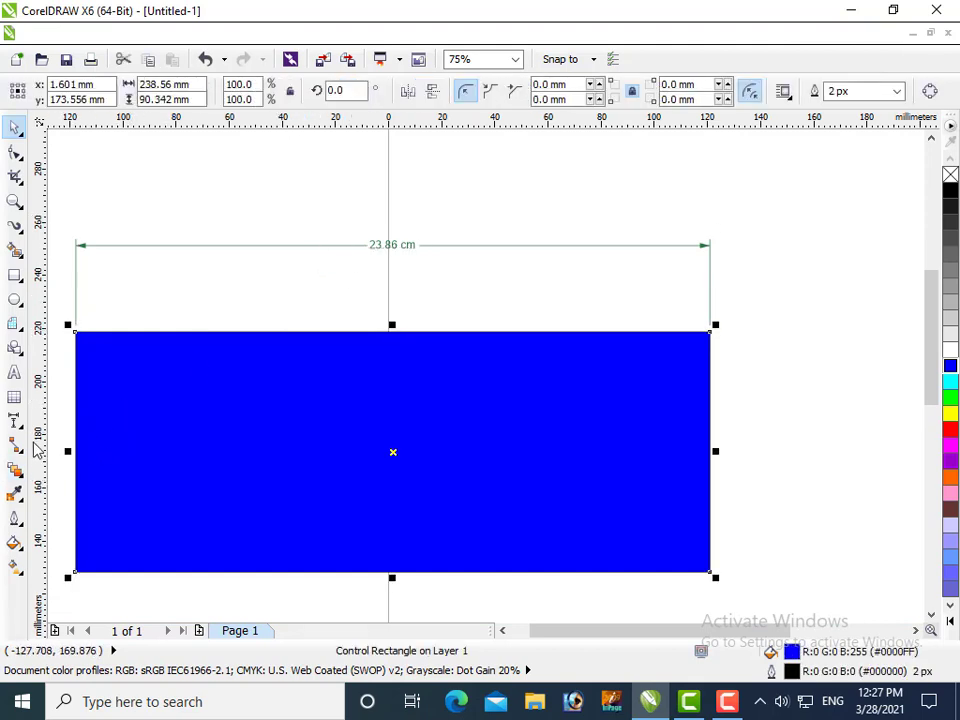
click(15, 421)
click(75, 439)
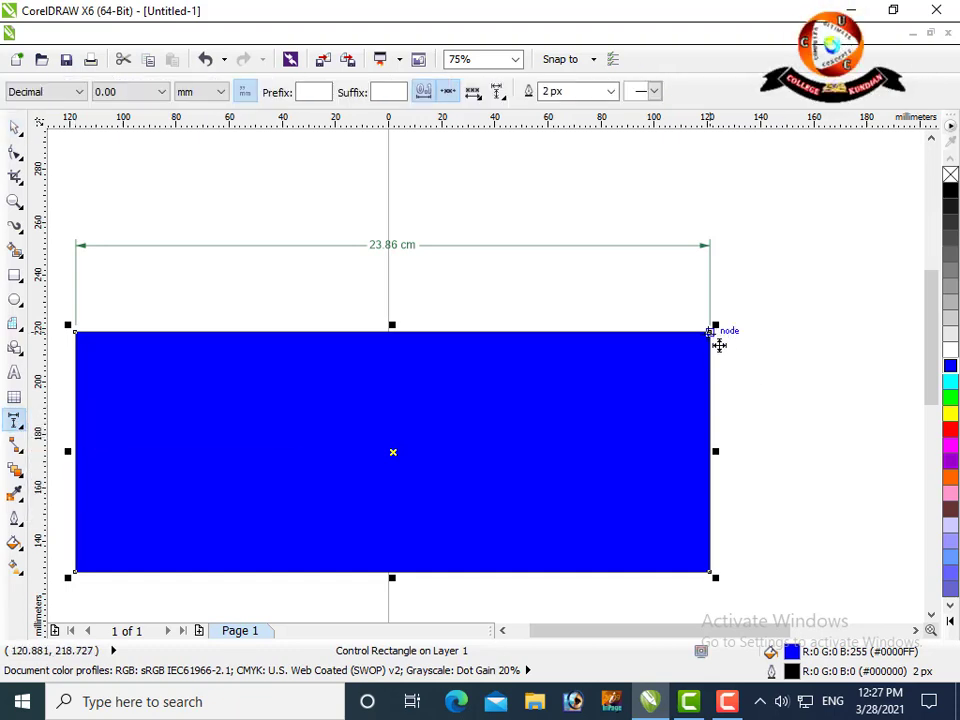
drag(719, 344, 714, 572)
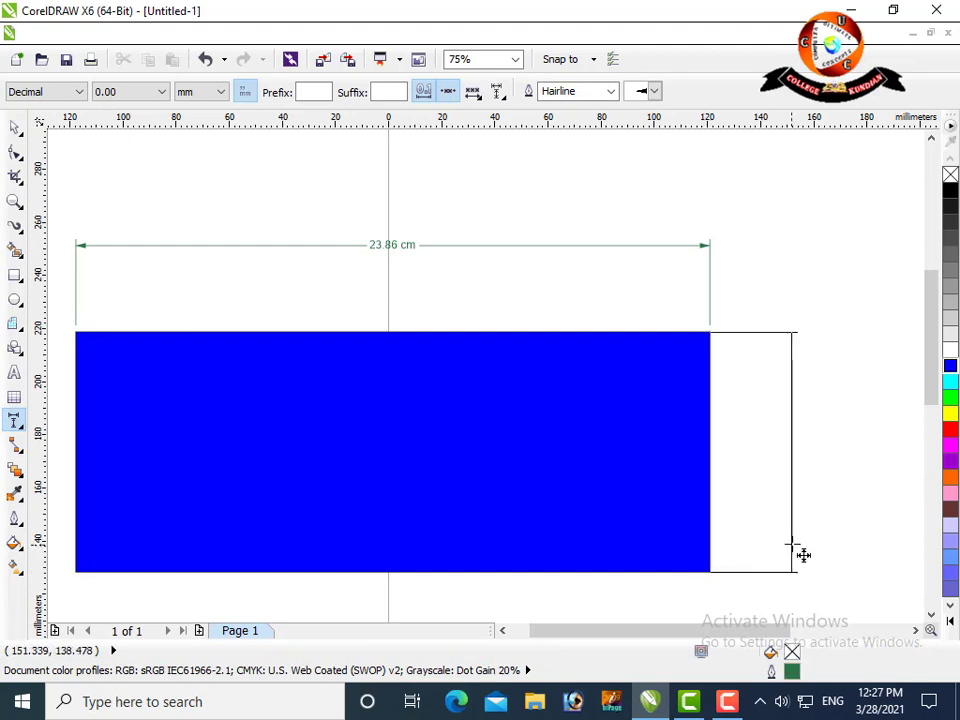
click(792, 550)
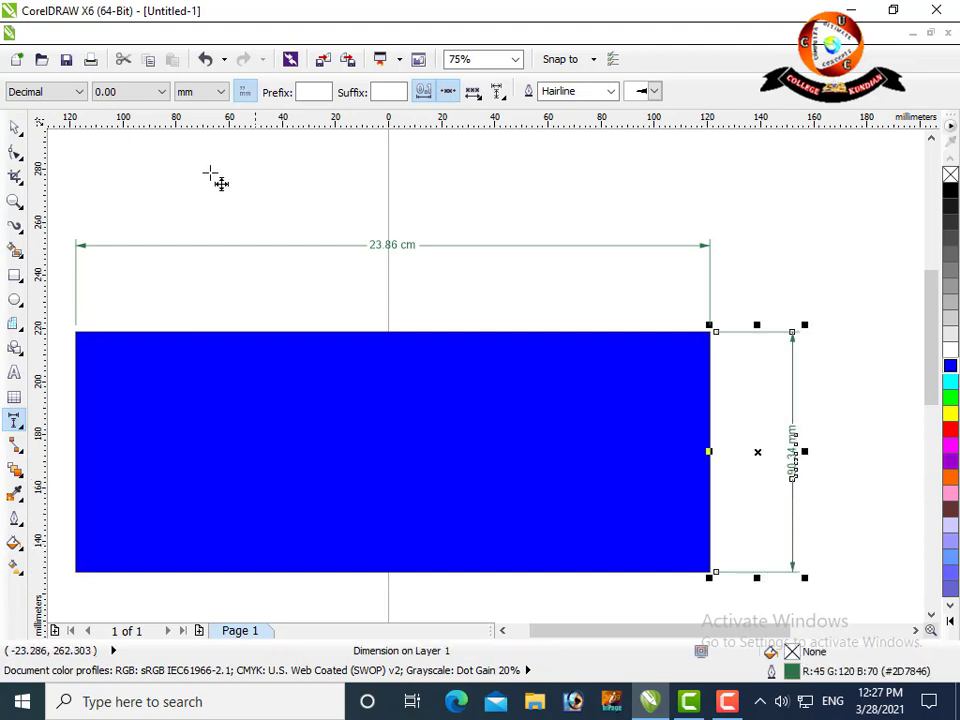
click(14, 126)
click(340, 290)
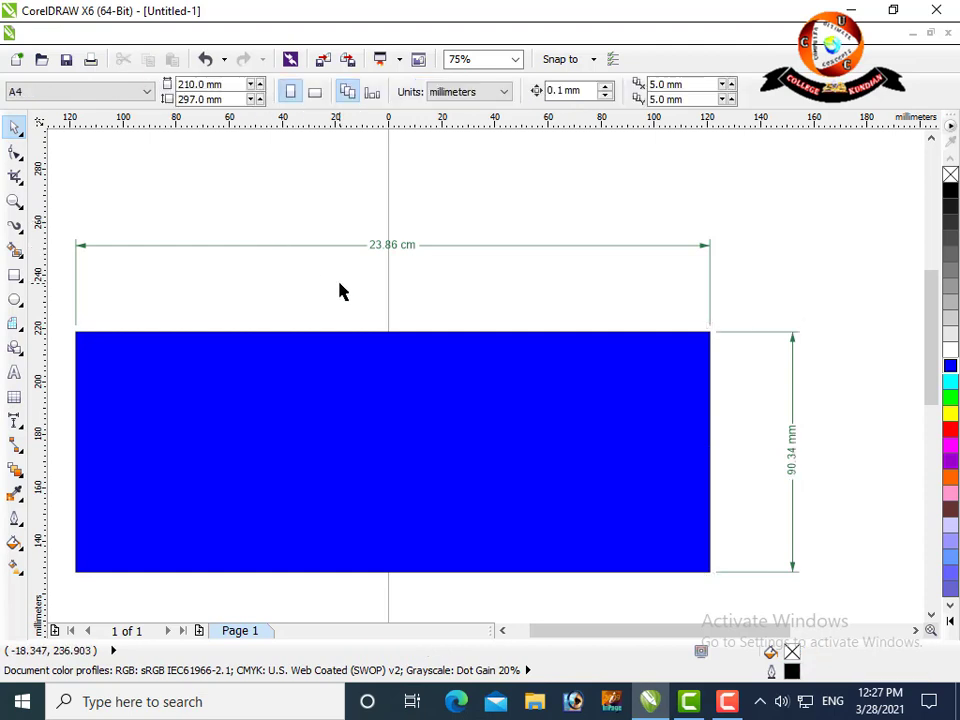
Move the dimensioned blue rectangle up and to the right, centring it at about x 52 mm, y 264 mm
scroll(605, 445, down, 1)
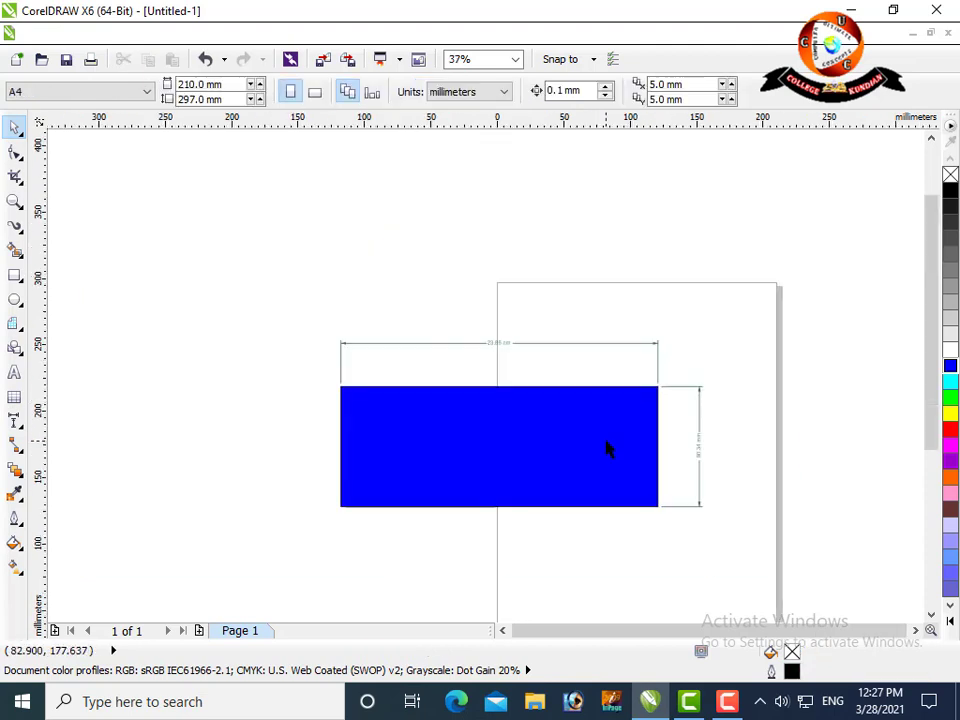
drag(587, 437, 632, 365)
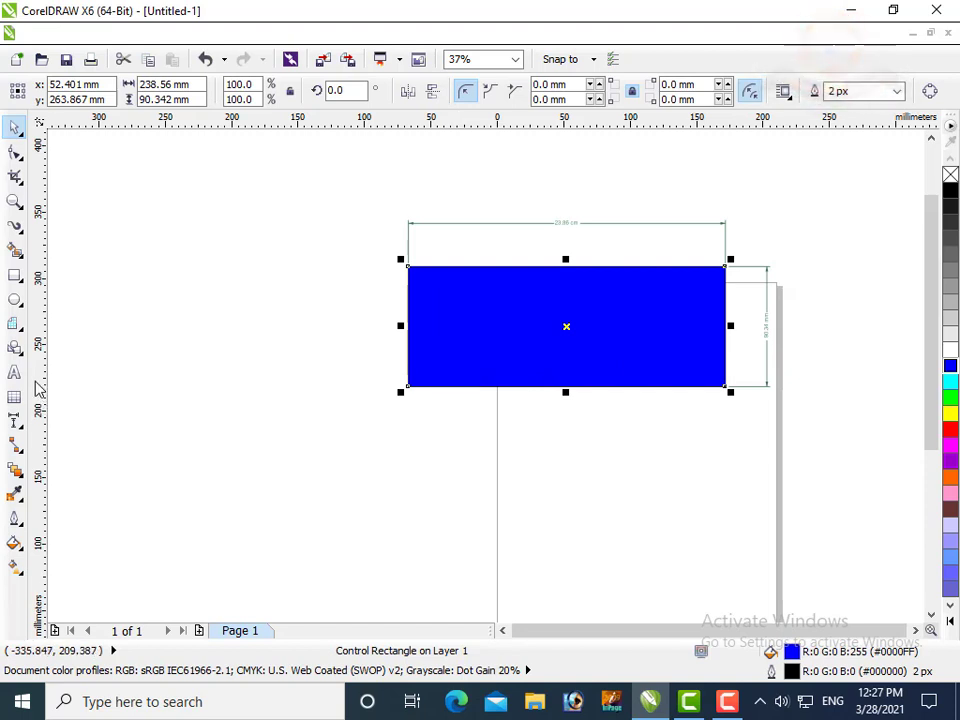
Draw a diagonal 2-point line spanning about 179 mm by 126 mm, rising rightward in the empty area below and left of the rectangle
click(15, 421)
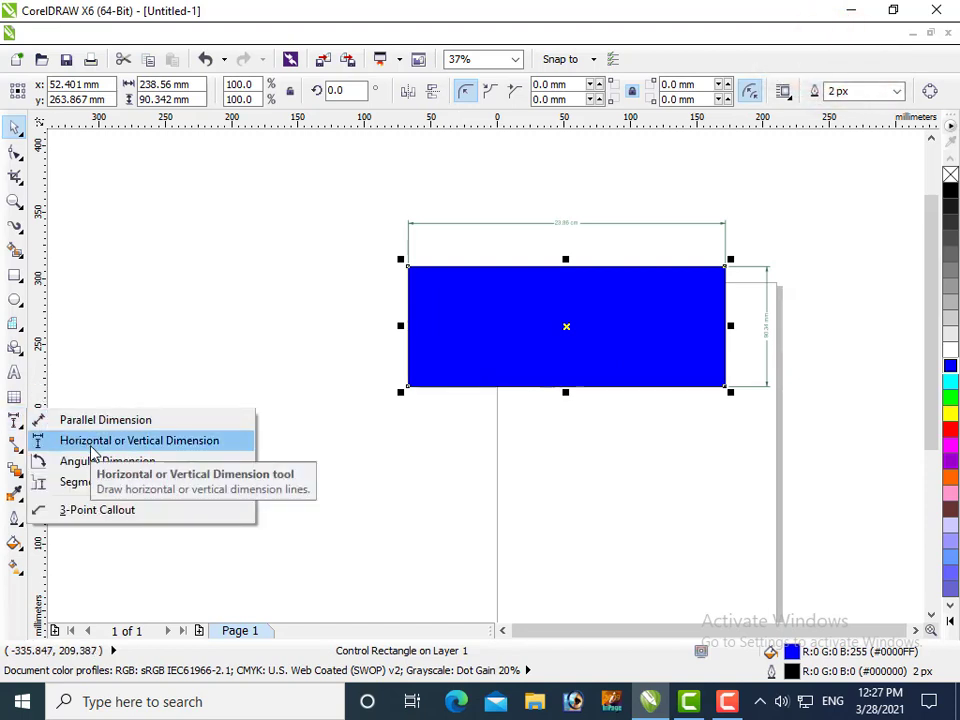
click(28, 222)
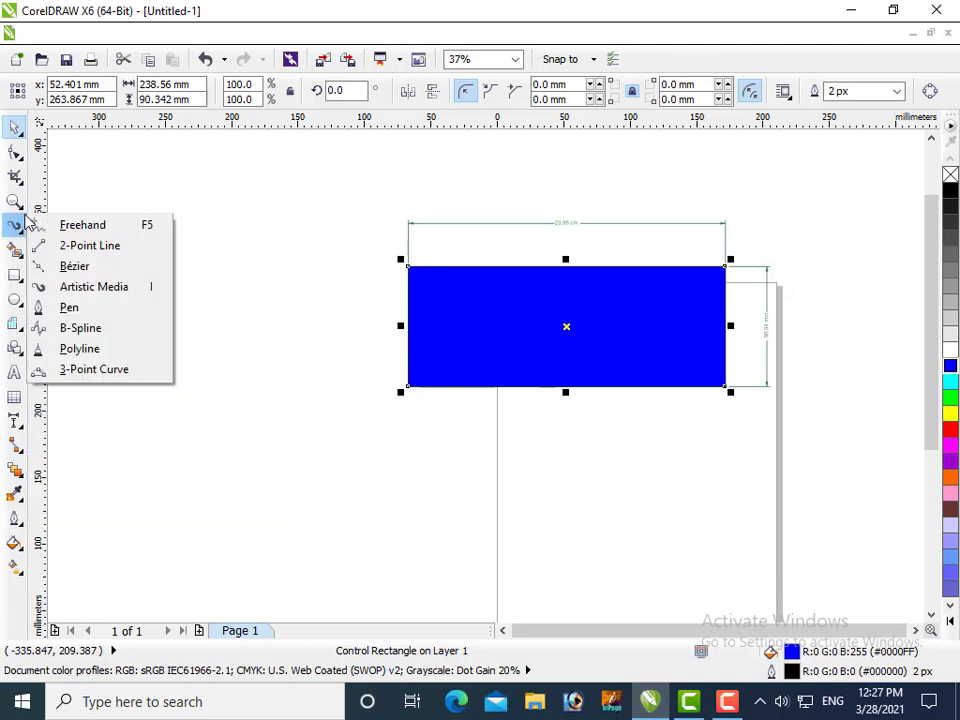
click(72, 245)
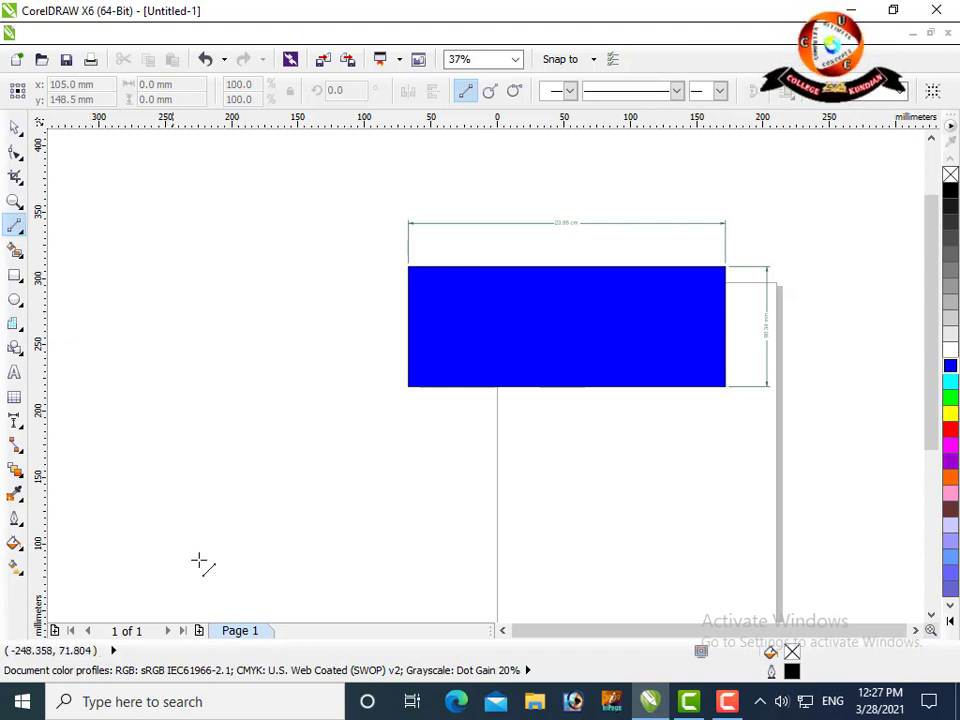
drag(113, 605, 352, 433)
scroll(506, 640, left, 3)
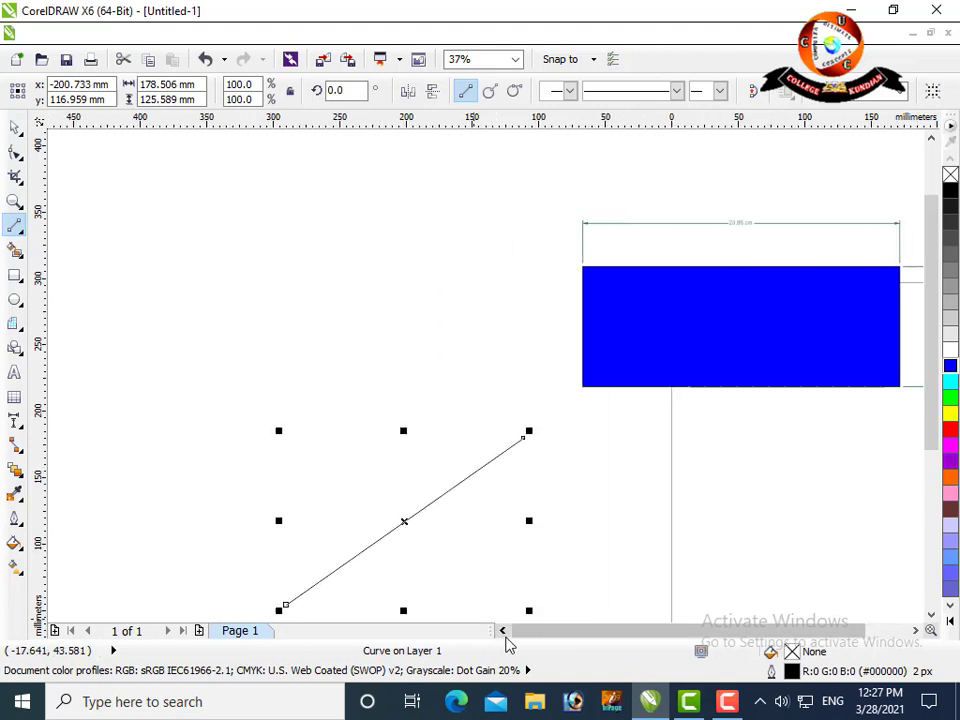
scroll(460, 570, down, 2)
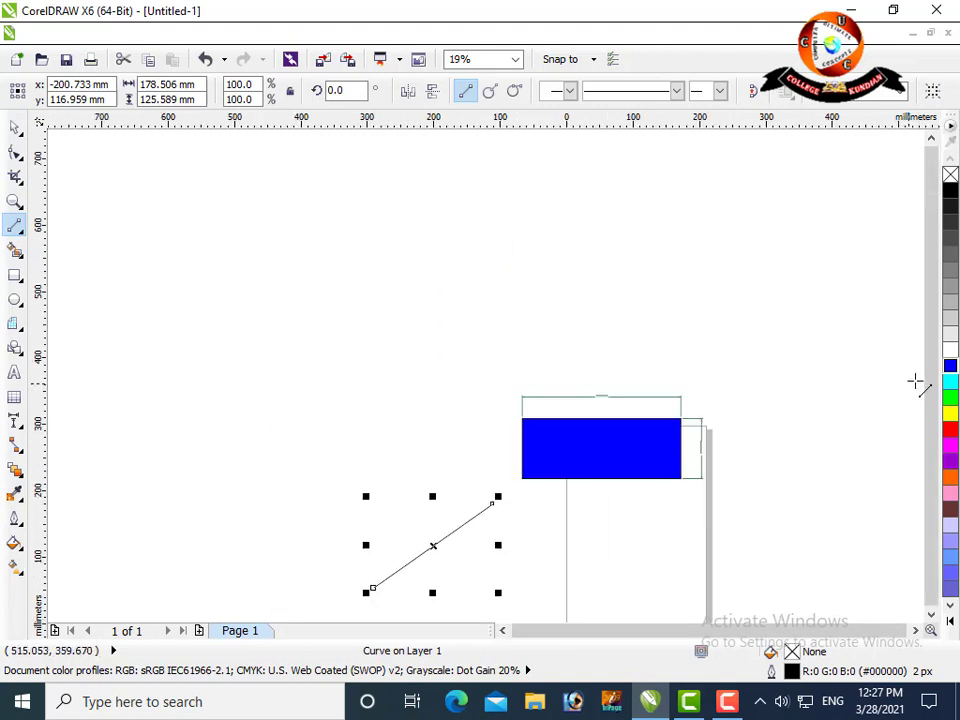
Add a parallel dimension between the diagonal line's two endpoints, with the dimension line offset above and left of it
scroll(445, 562, up, 2)
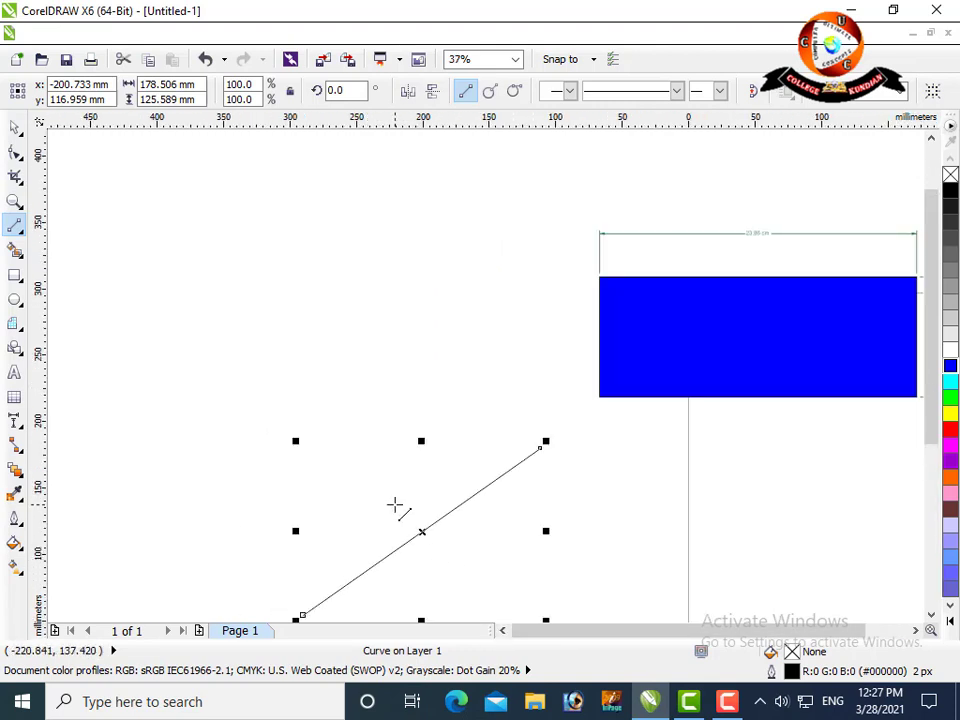
click(15, 421)
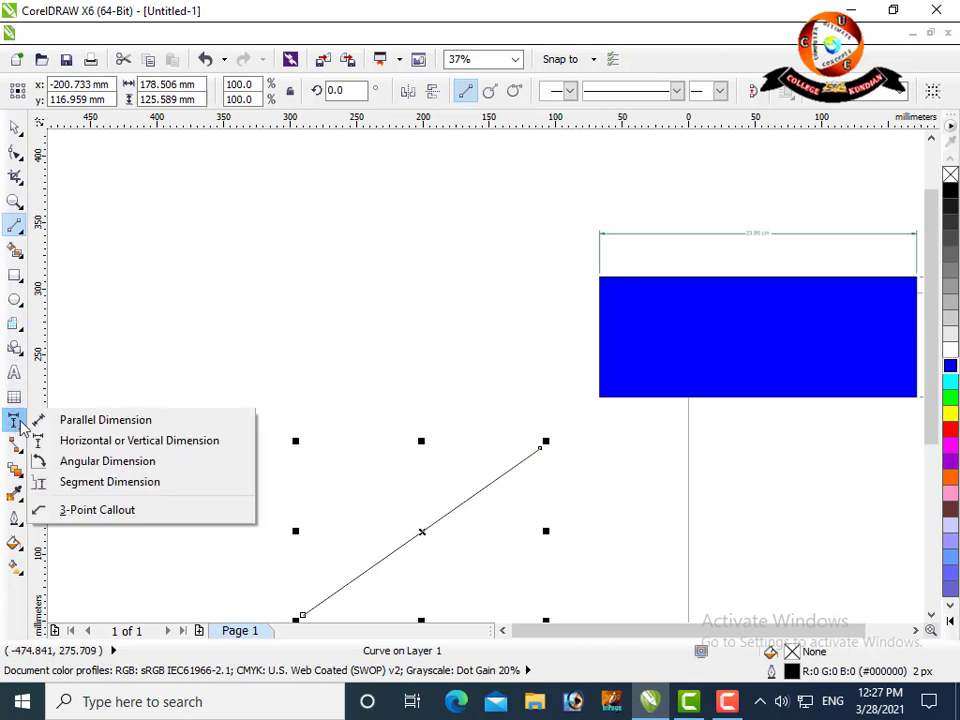
click(153, 428)
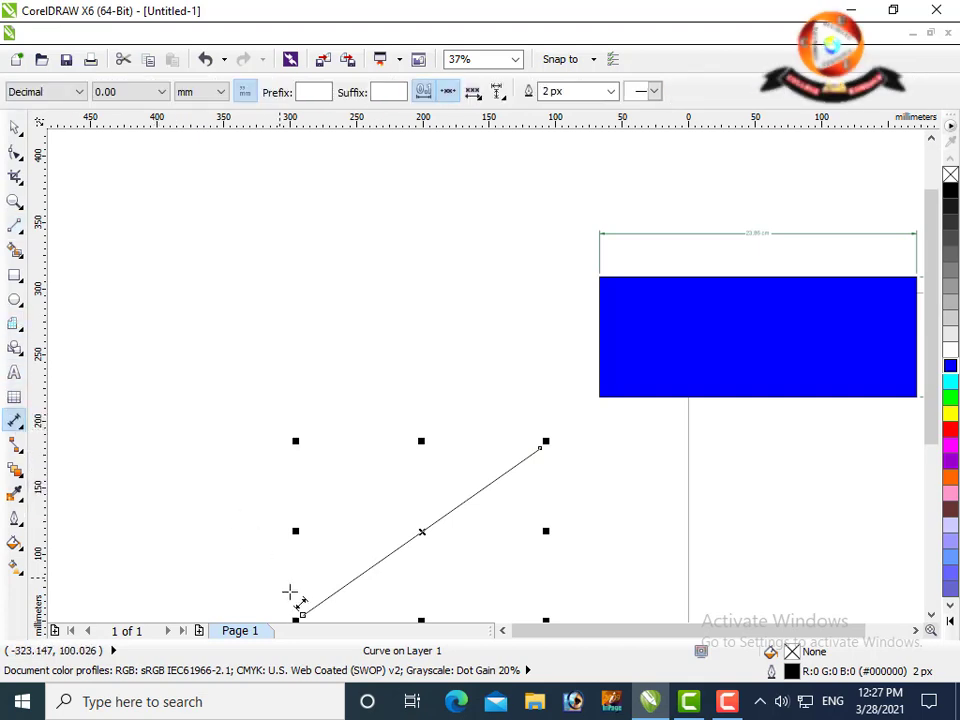
drag(303, 615, 540, 450)
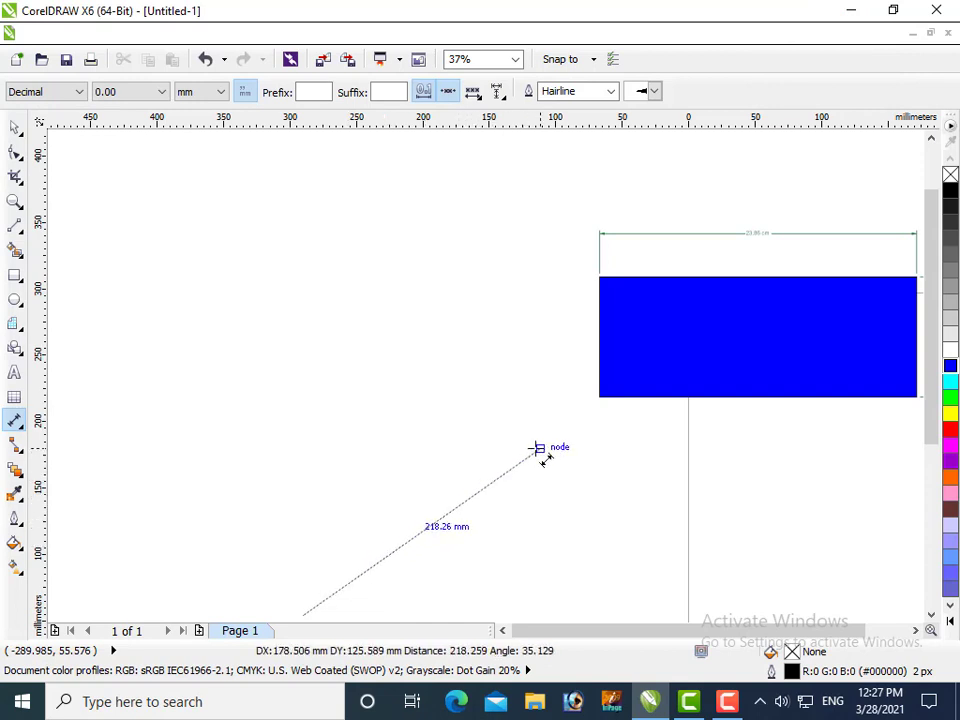
click(412, 468)
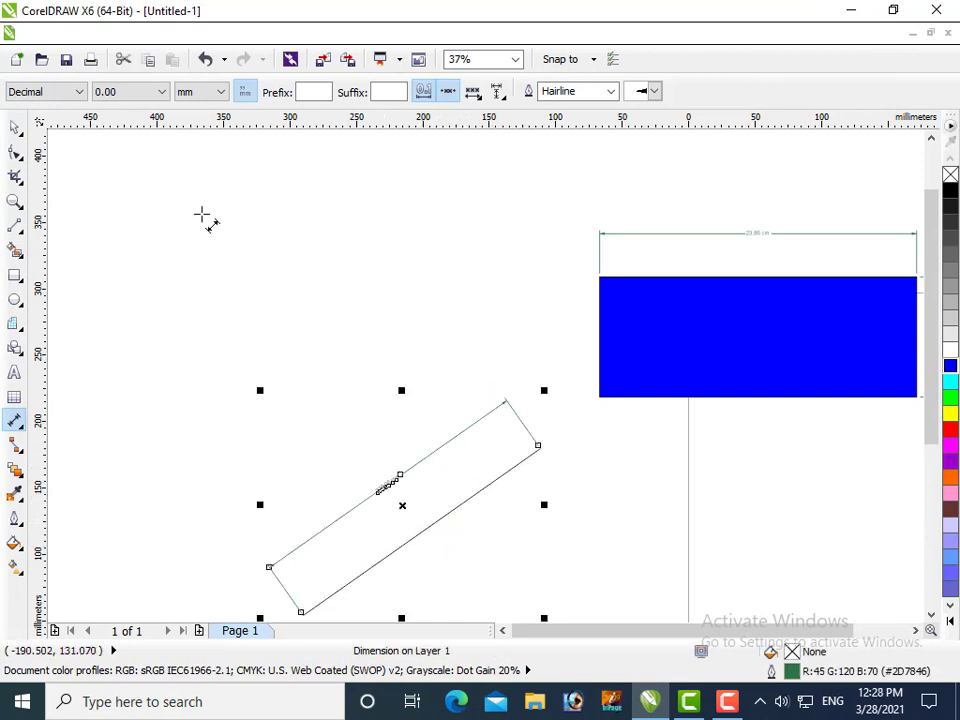
click(12, 130)
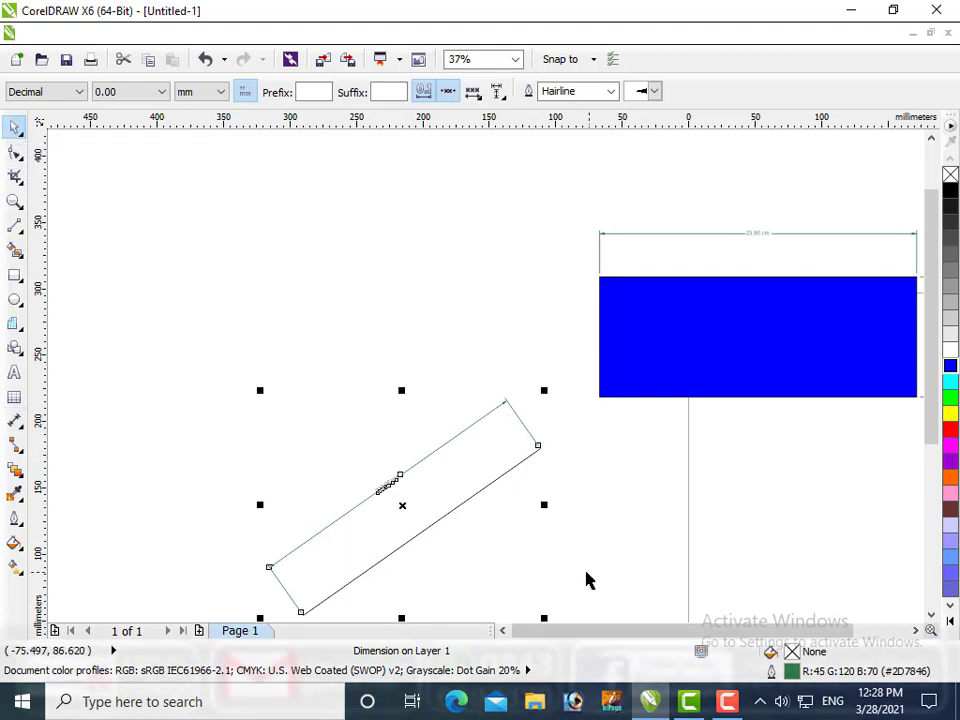
click(424, 572)
click(421, 564)
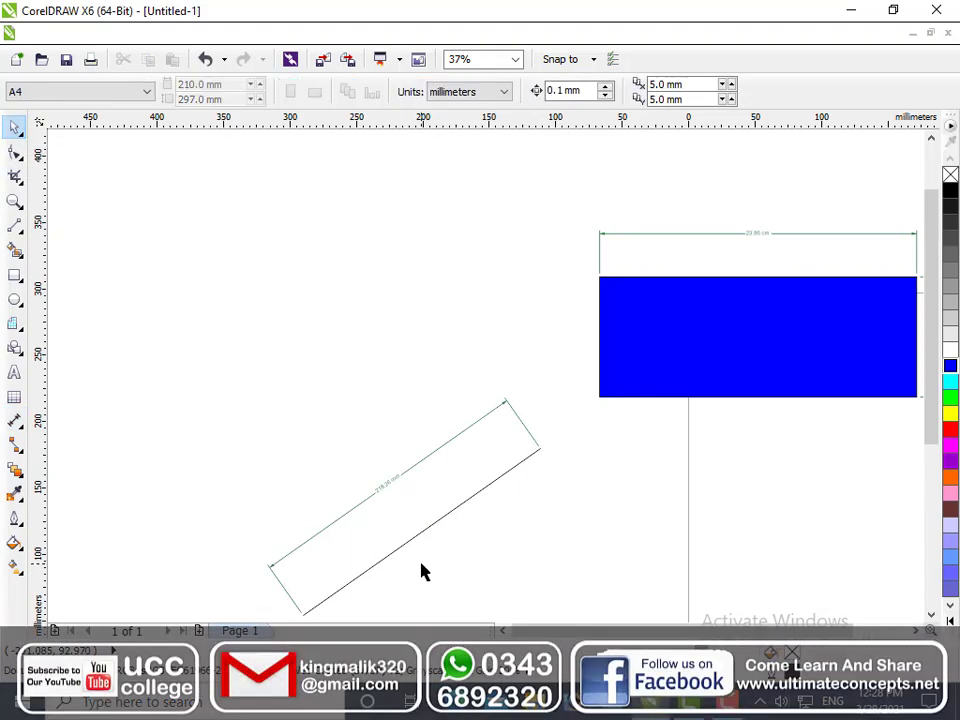
Move the dimensioned diagonal line left and slightly down, centring it at about x -236 mm, y 106 mm
key(z)
click(411, 529)
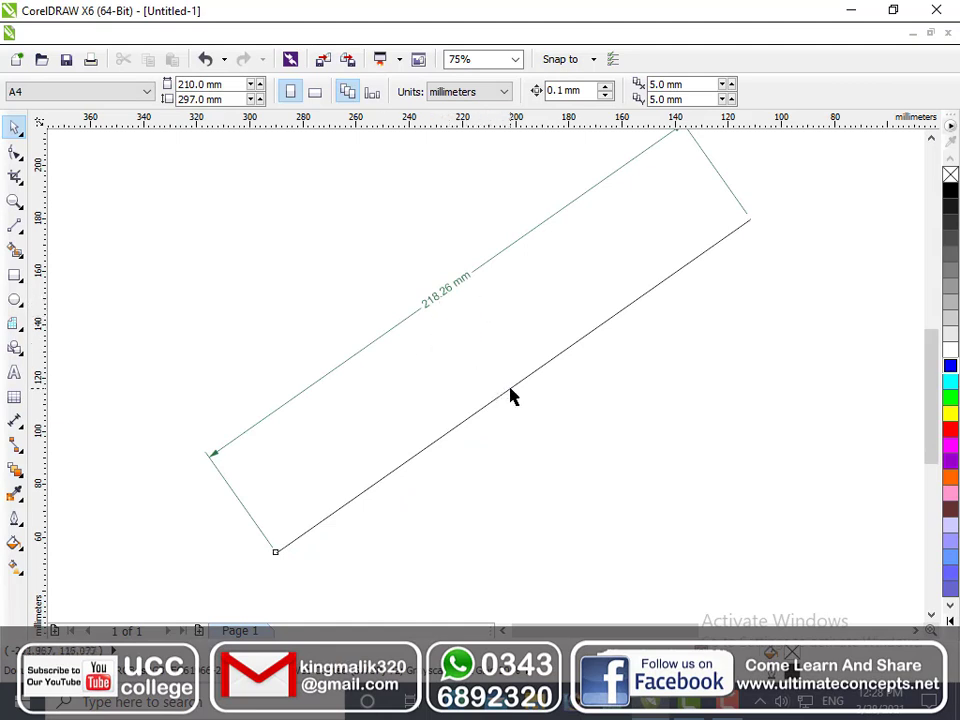
drag(510, 394, 420, 408)
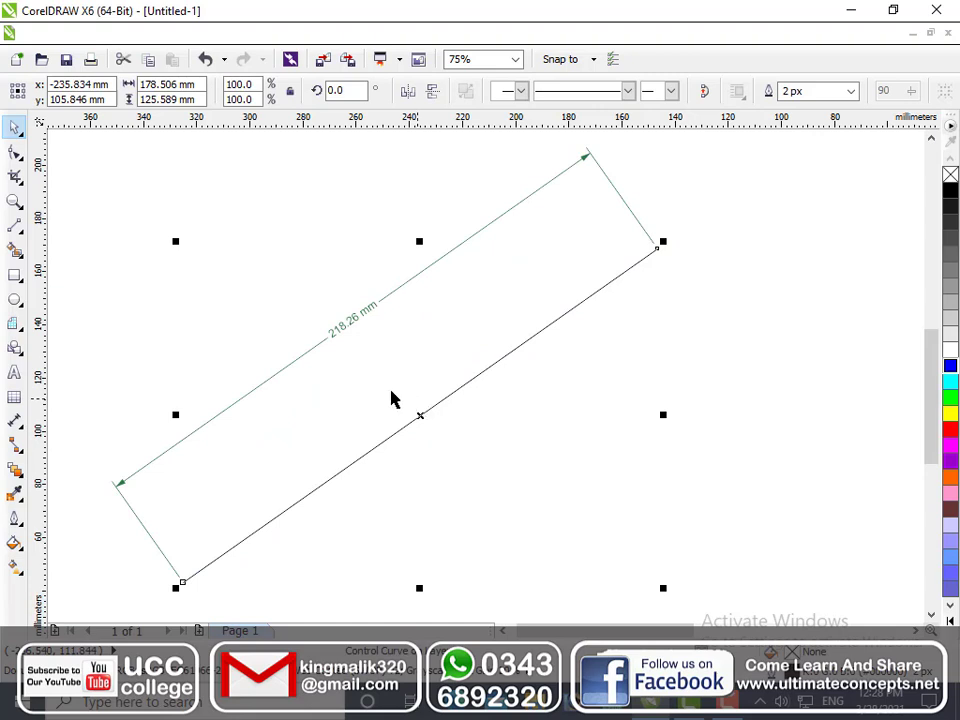
Draw a vertical 2-point line about 93 mm tall below the diagonal, plus a connected segment rising rightward about 98 mm across from its lower end
click(15, 422)
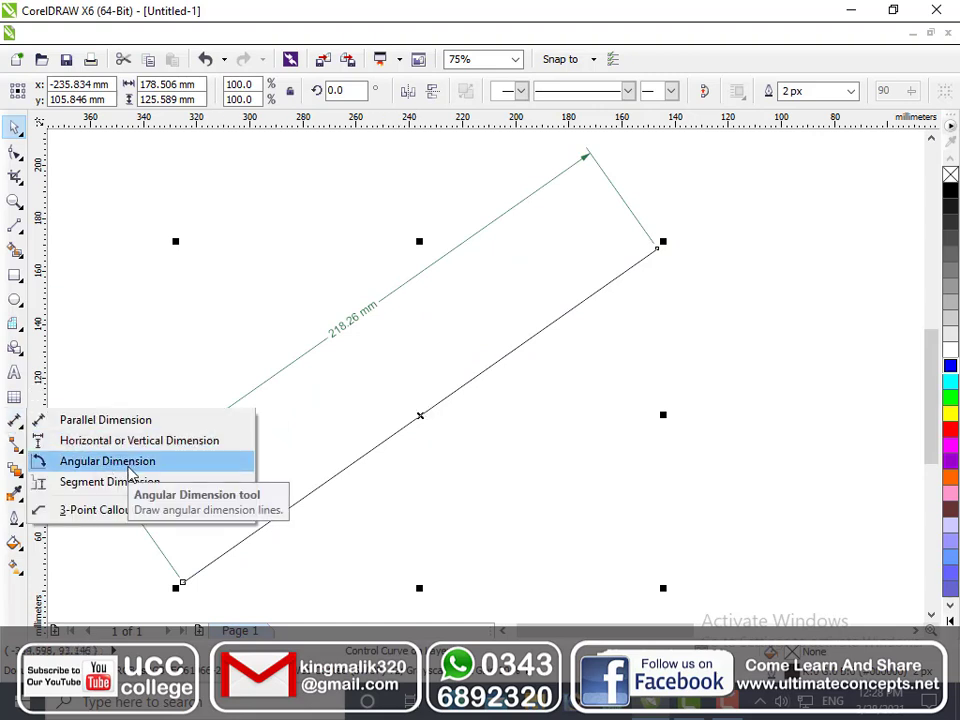
click(594, 487)
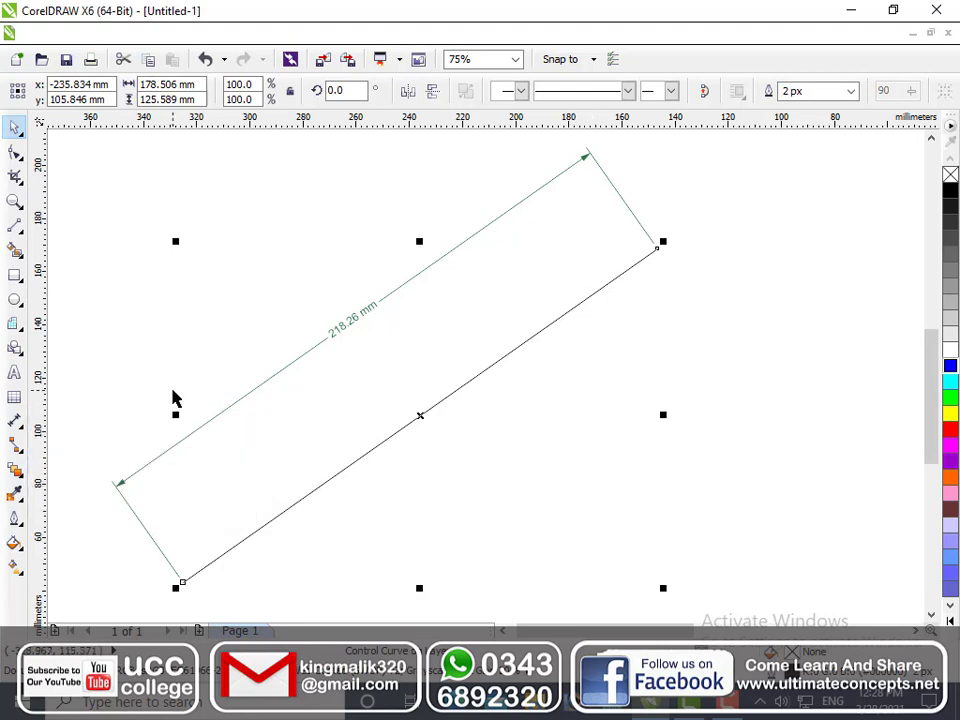
click(15, 224)
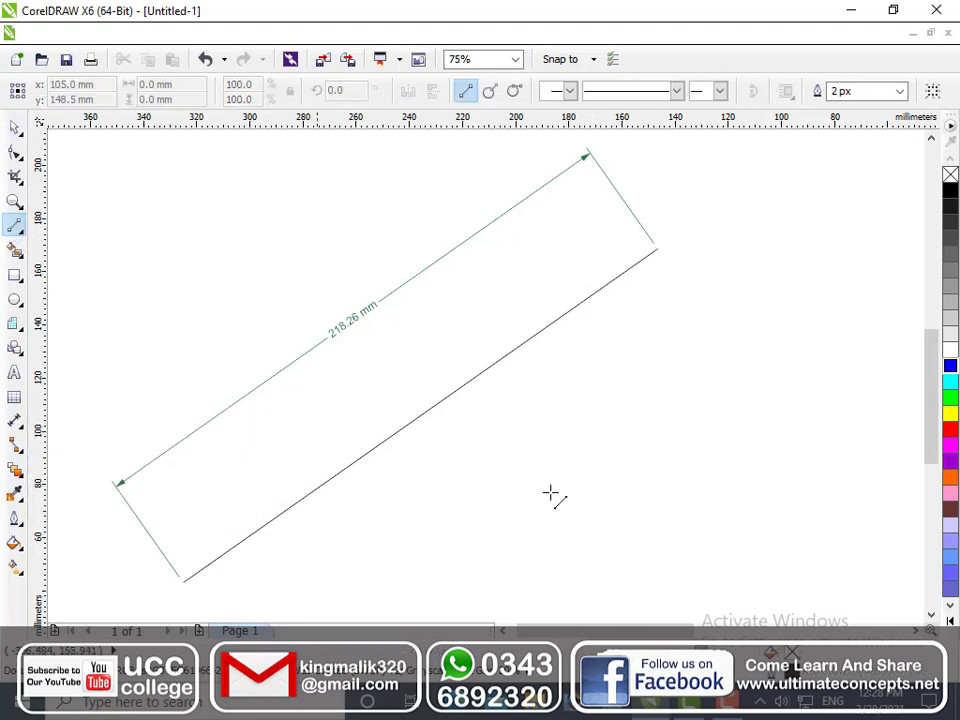
drag(591, 328, 591, 581)
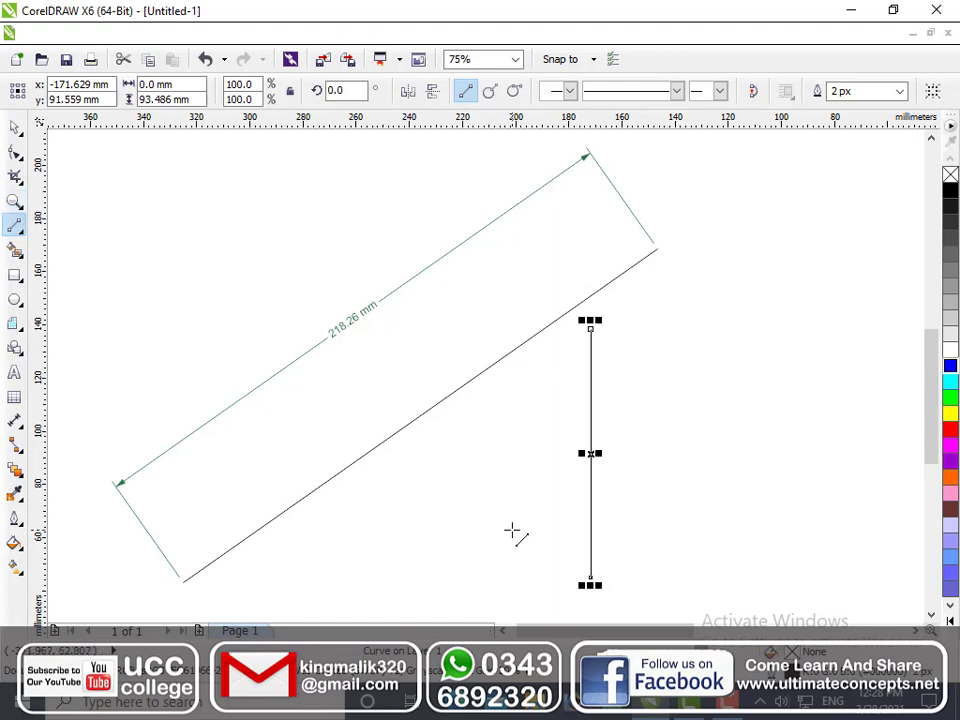
drag(591, 578, 851, 443)
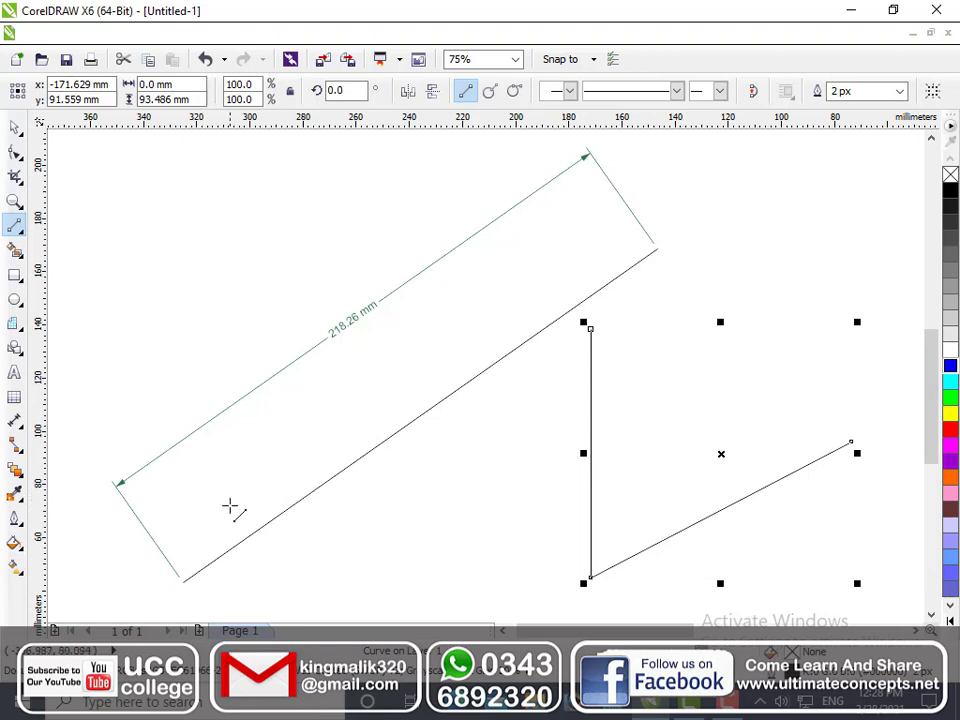
Add an angular dimension with its vertex on the vertical line, measured from the slanted segment round to the vertical line's upper part
click(20, 422)
click(100, 463)
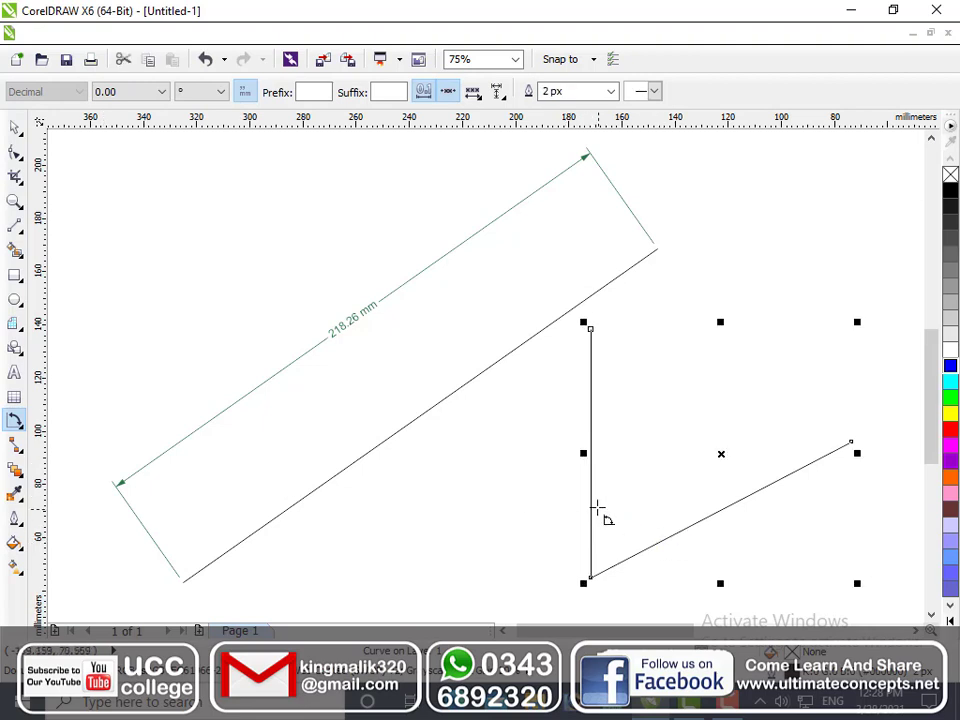
click(591, 501)
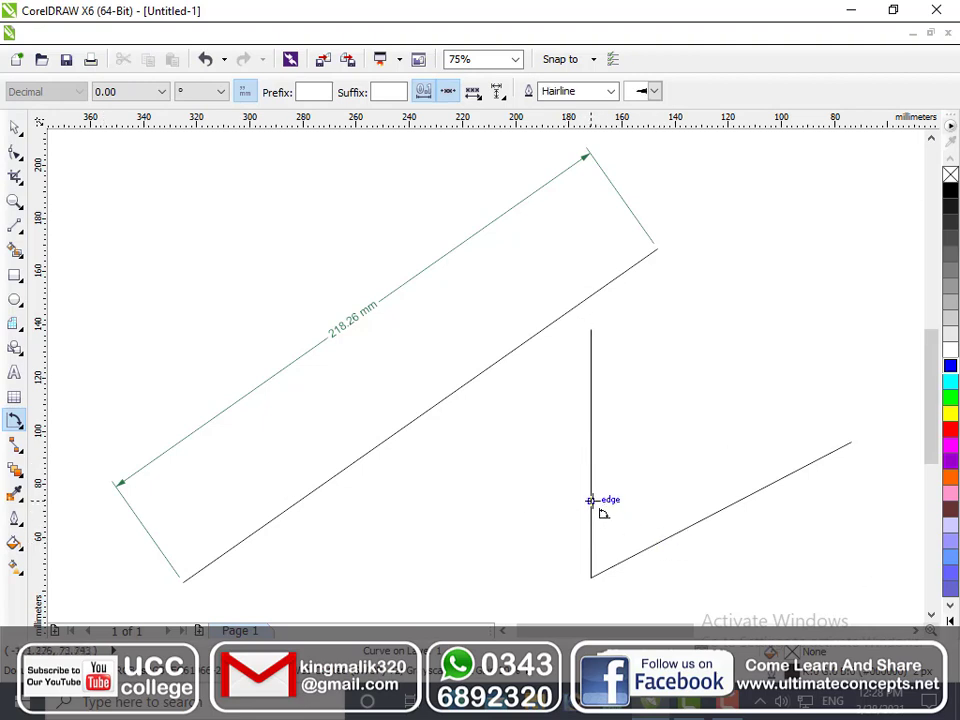
click(665, 538)
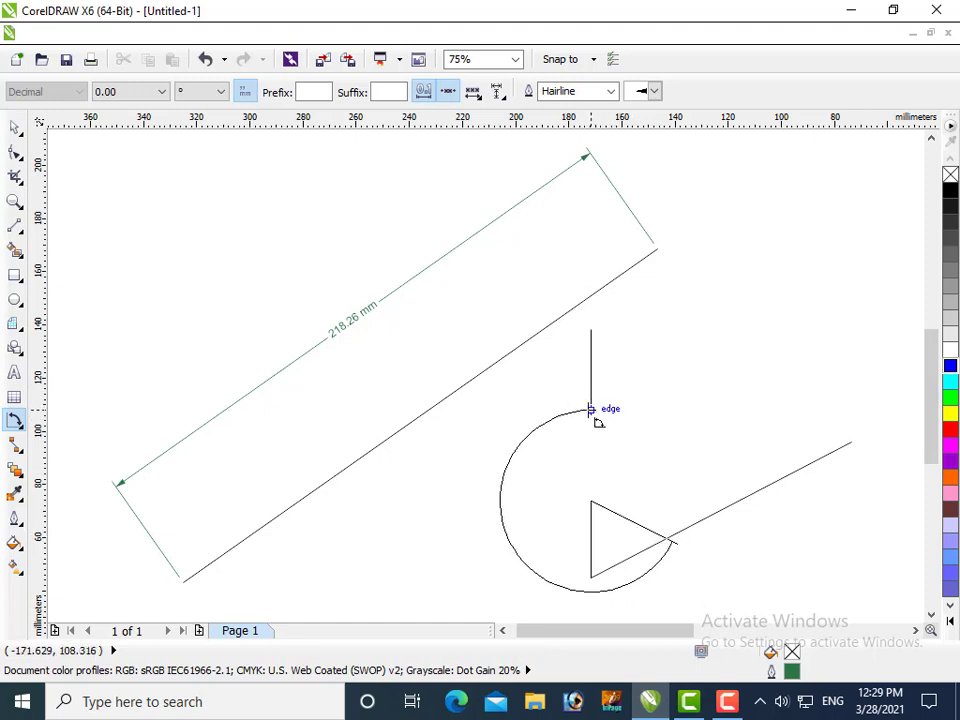
click(592, 408)
Move the two-segment angle shape up and to the right, centring it at about x -92 mm, y 144 mm
click(15, 127)
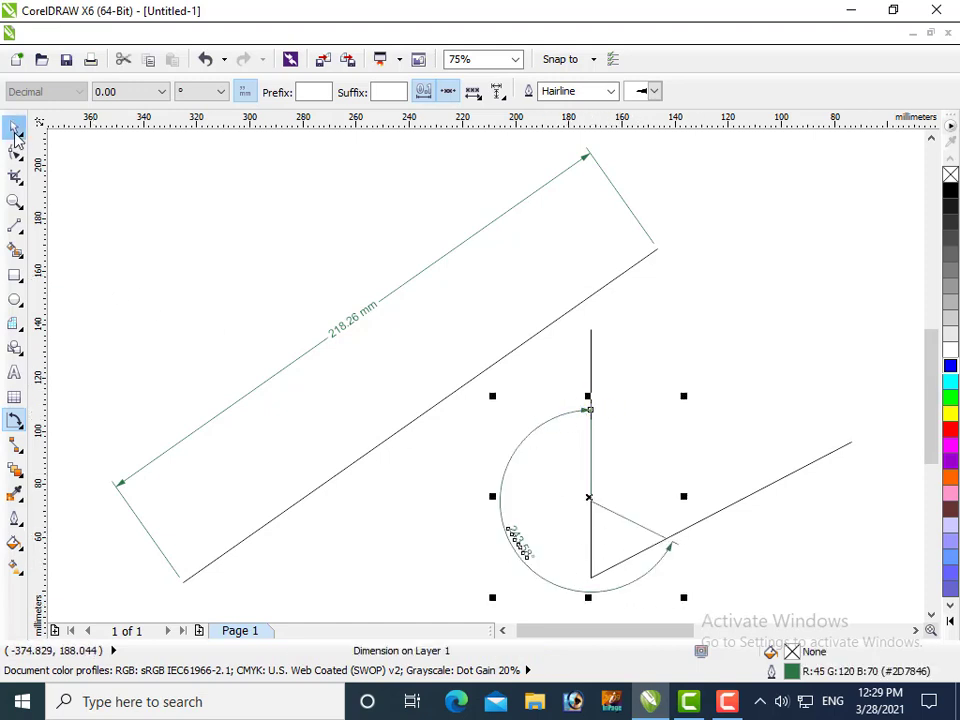
drag(592, 388, 672, 241)
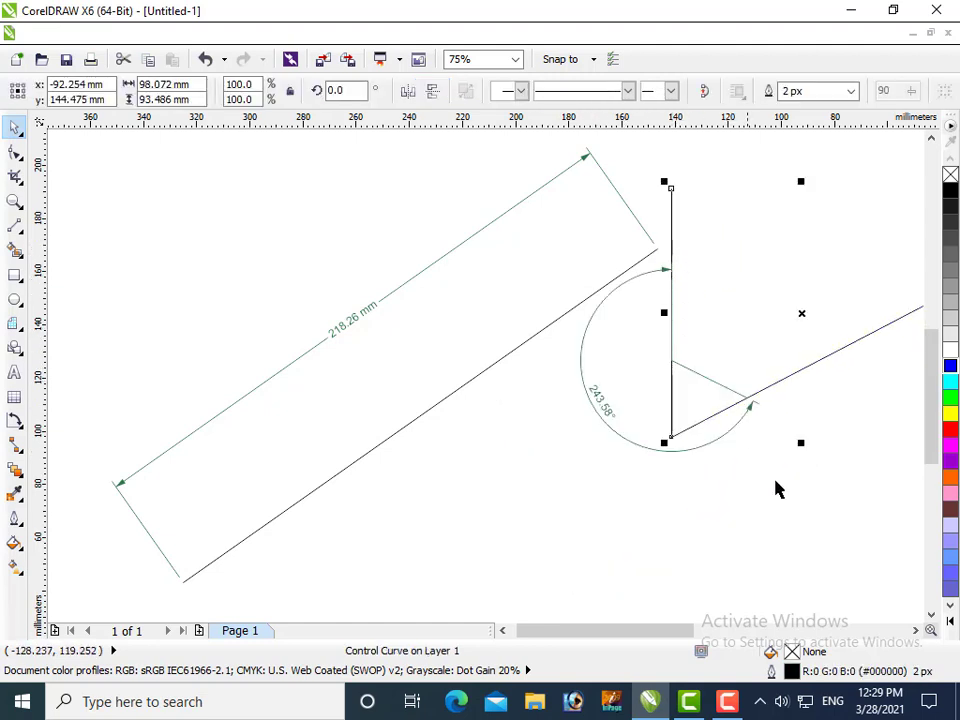
click(793, 514)
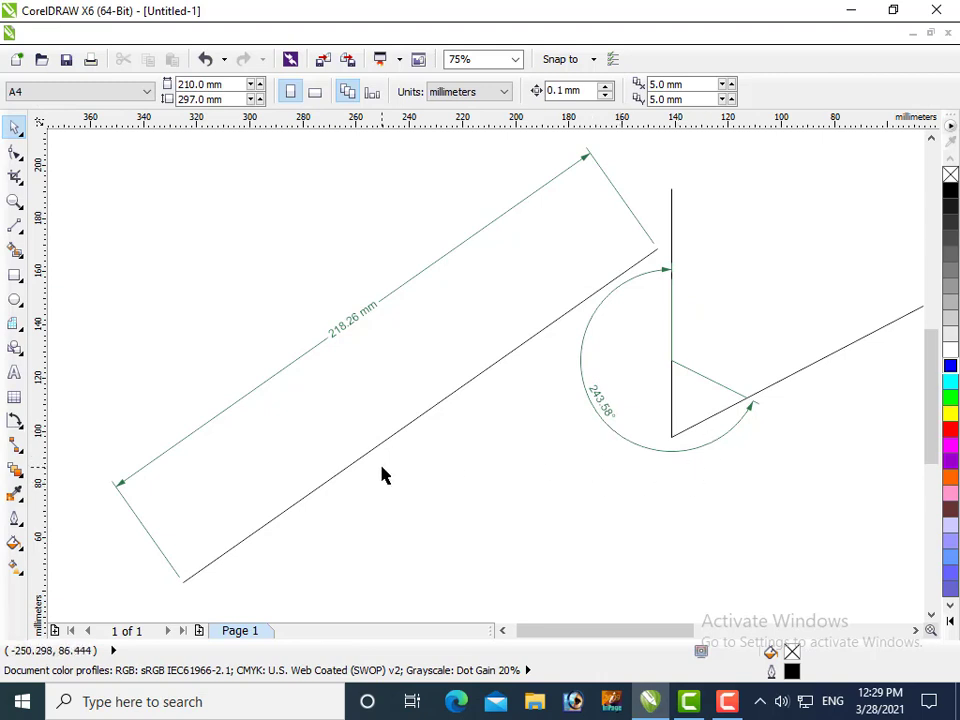
click(17, 425)
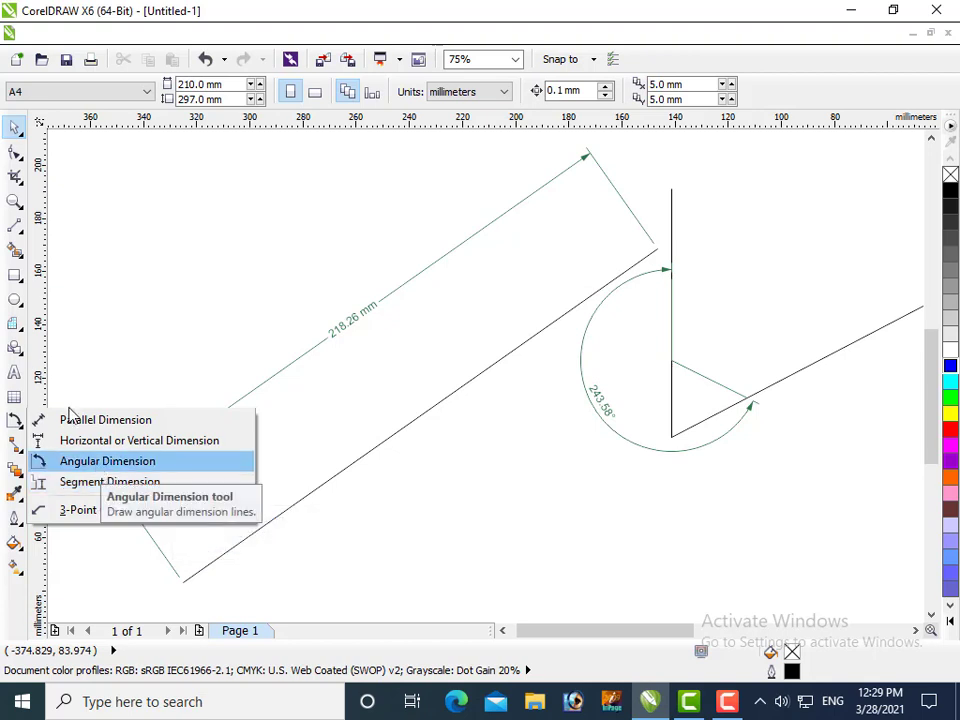
click(20, 355)
click(20, 425)
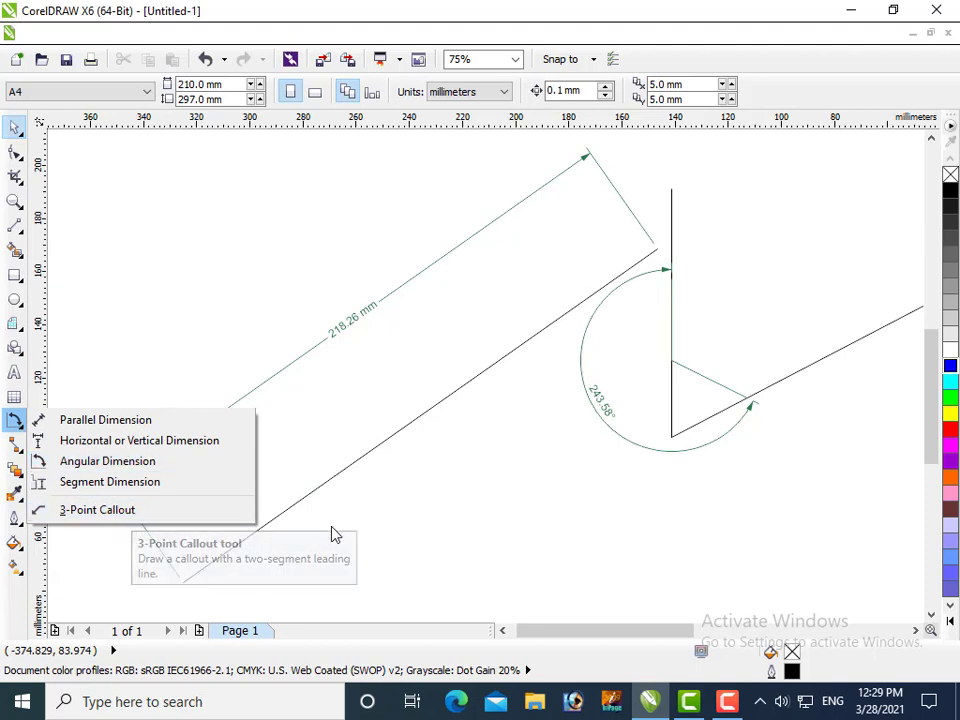
click(383, 535)
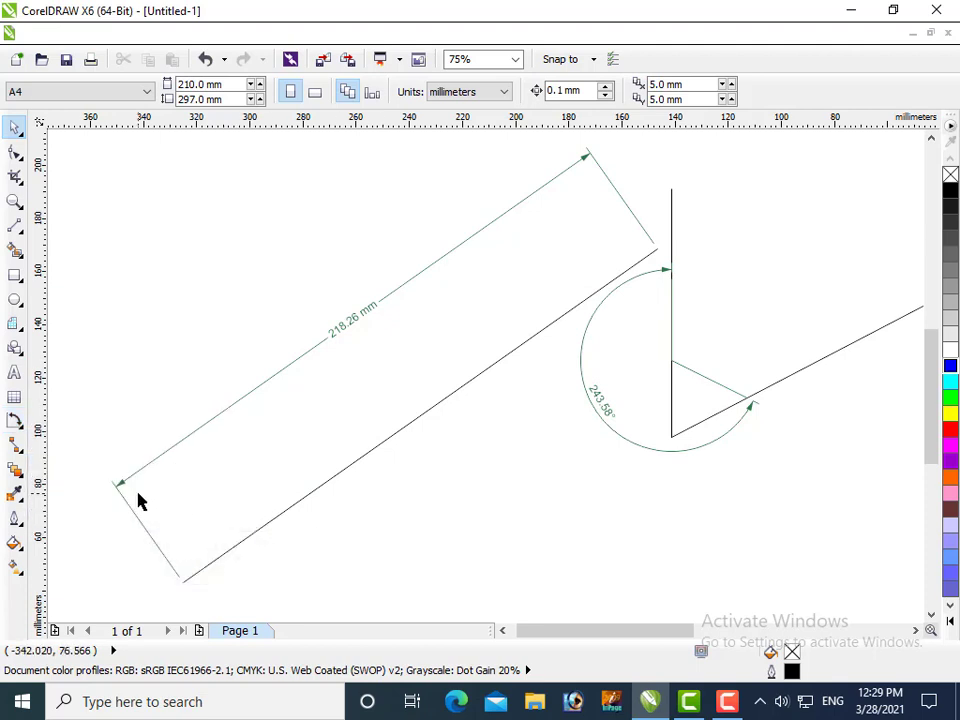
click(18, 423)
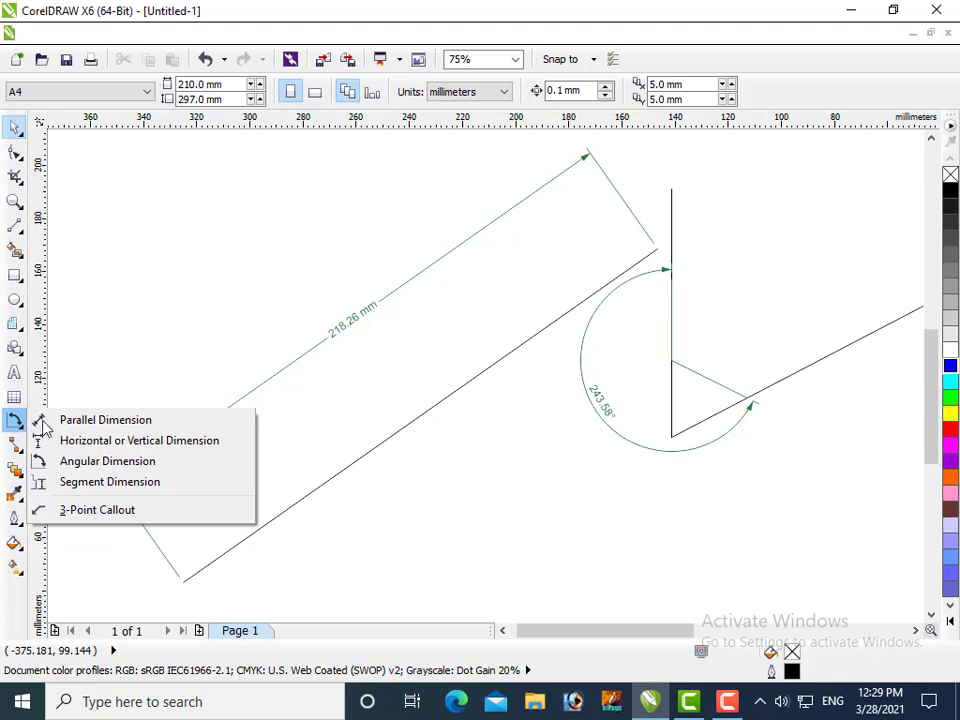
click(118, 363)
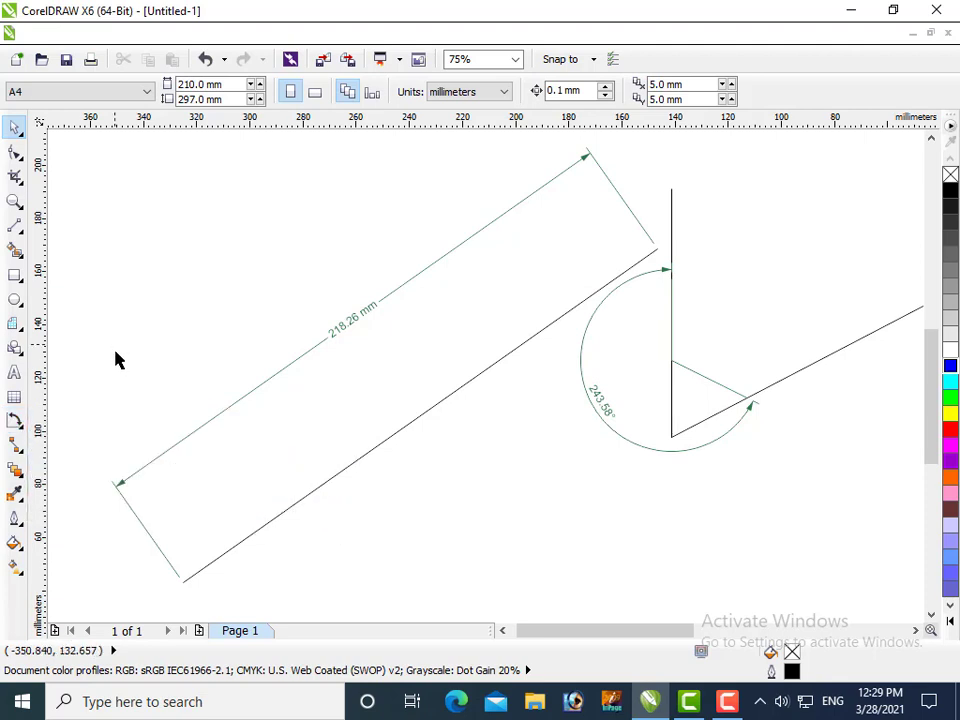
click(16, 450)
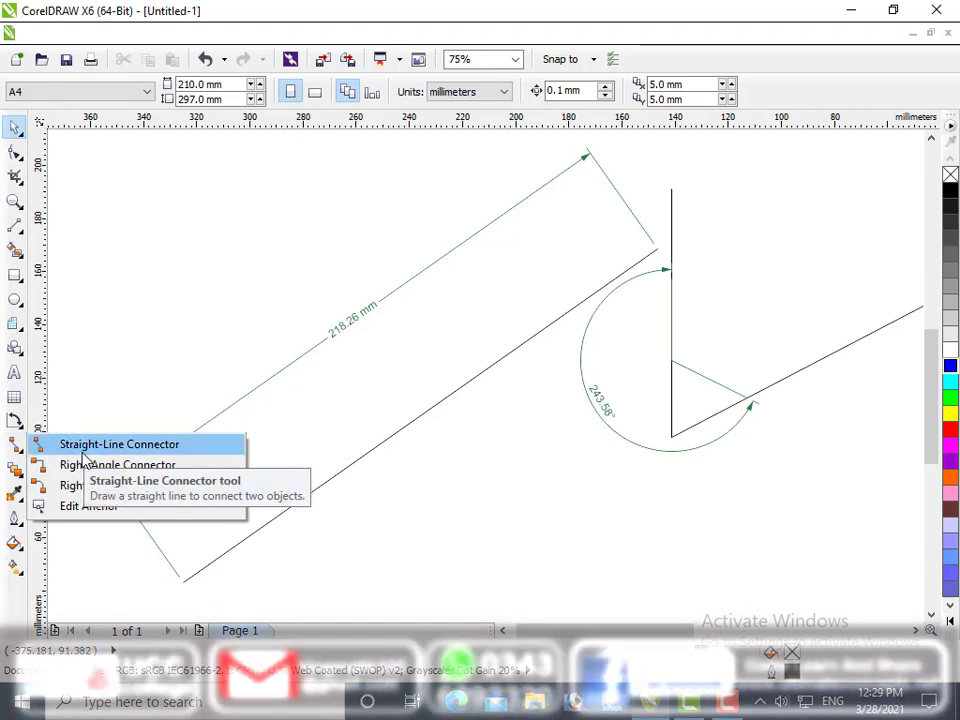
click(77, 242)
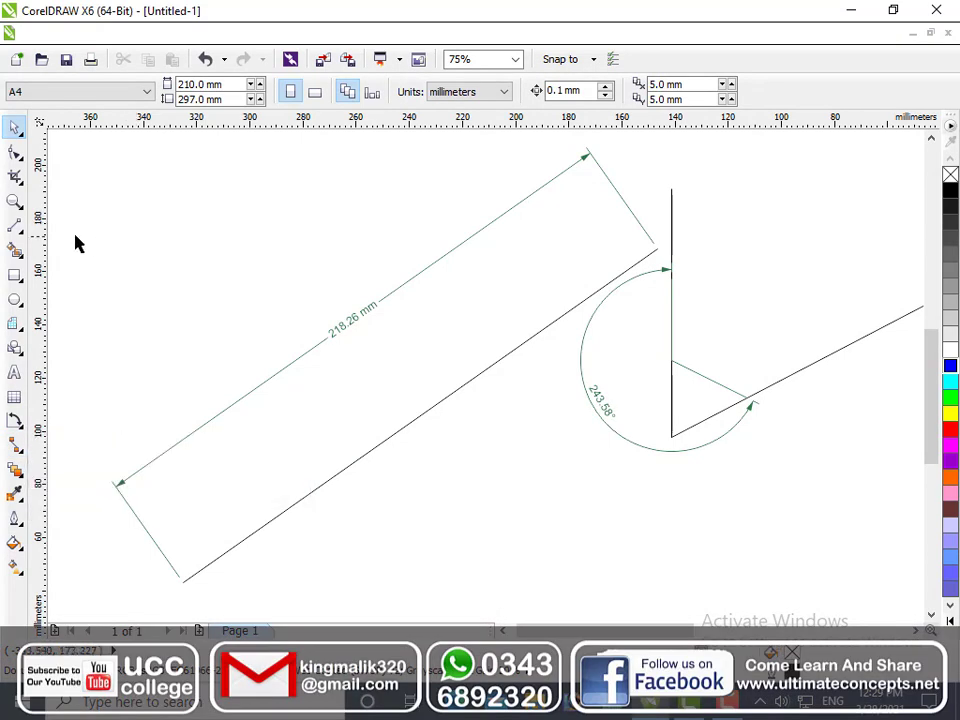
Draw an open triangle about 91 mm by 75 mm with 2-point lines above the diagonal's dimension, leaving a small gap at its upper-left corner
click(15, 224)
mouse_move(107, 183)
mouse_down()
mouse_move(384, 237)
mouse_move(118, 233)
mouse_move(114, 220)
mouse_move(355, 234)
mouse_move(231, 336)
mouse_move(155, 382)
mouse_move(150, 240)
mouse_move(107, 197)
mouse_up()
click(15, 127)
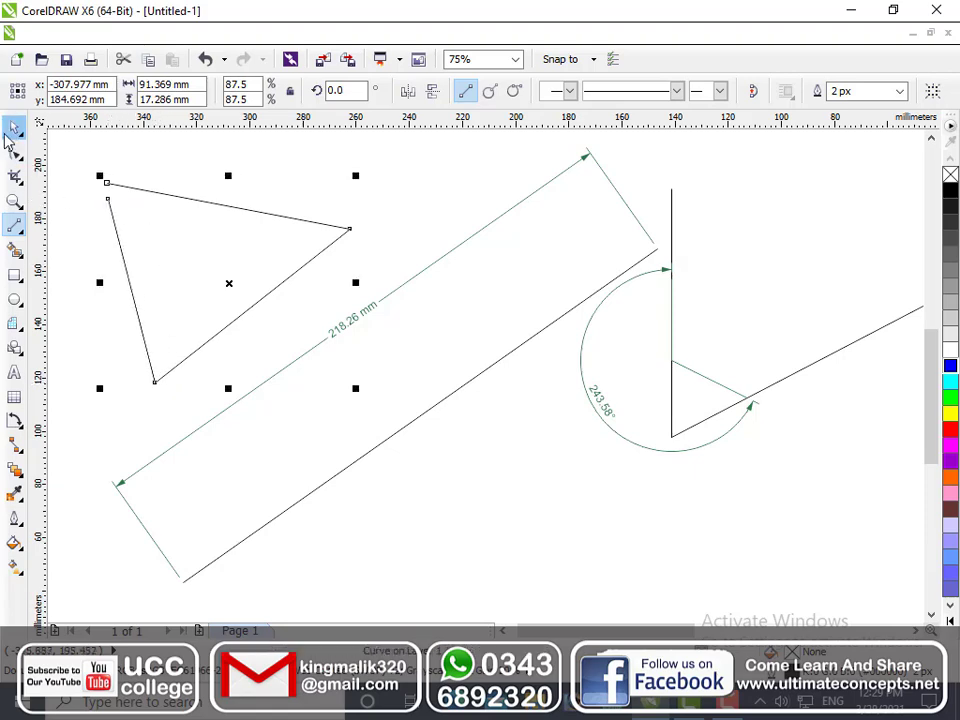
Close the gap at the triangle's upper-left corner with a straight-line connector about 6 mm long between the two open end nodes
scroll(110, 192, up, 2)
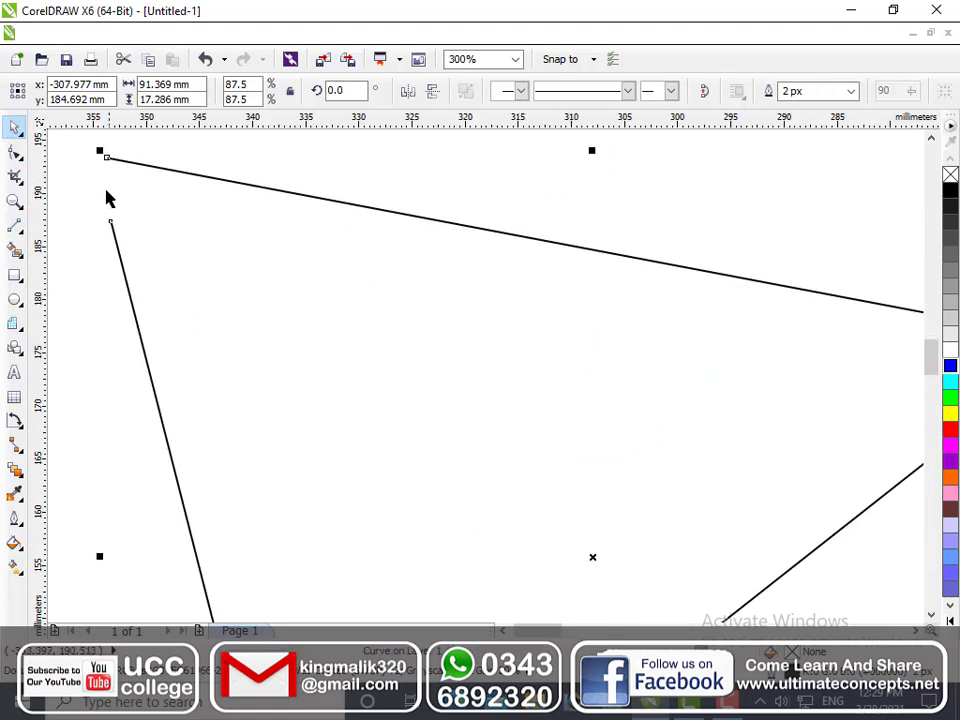
click(90, 188)
click(126, 166)
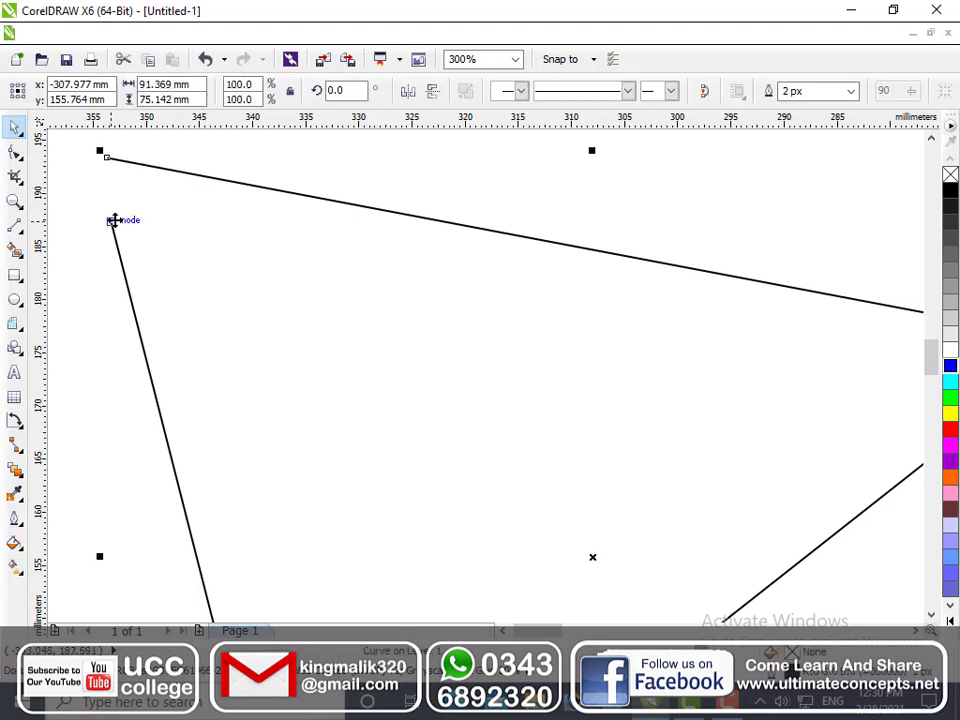
click(130, 260)
click(144, 241)
click(15, 445)
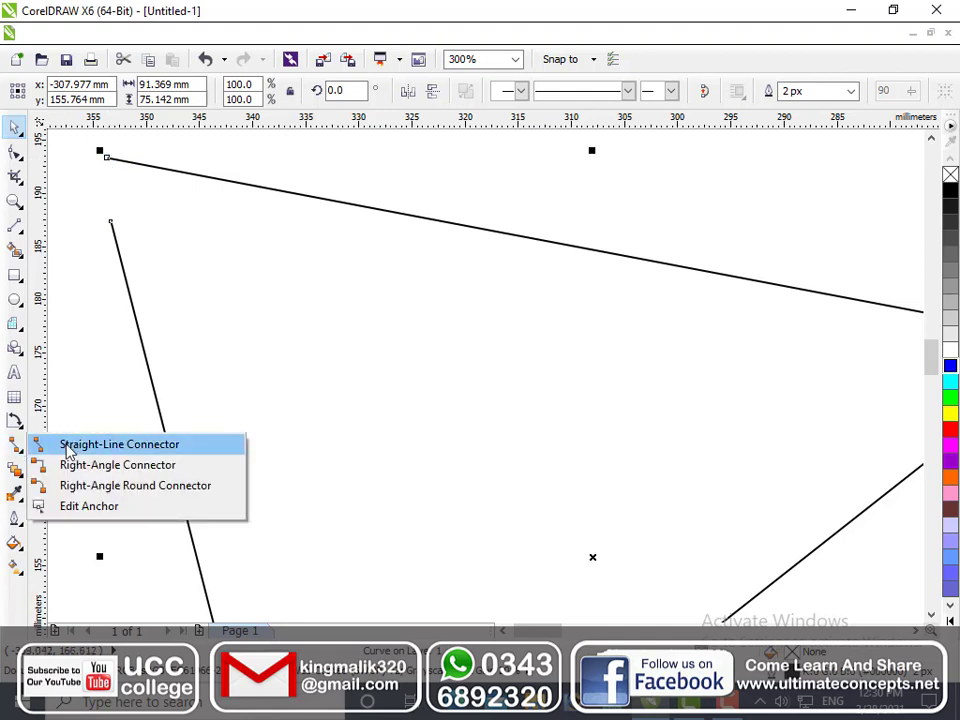
click(116, 444)
drag(111, 220, 108, 160)
scroll(199, 242, down, 1)
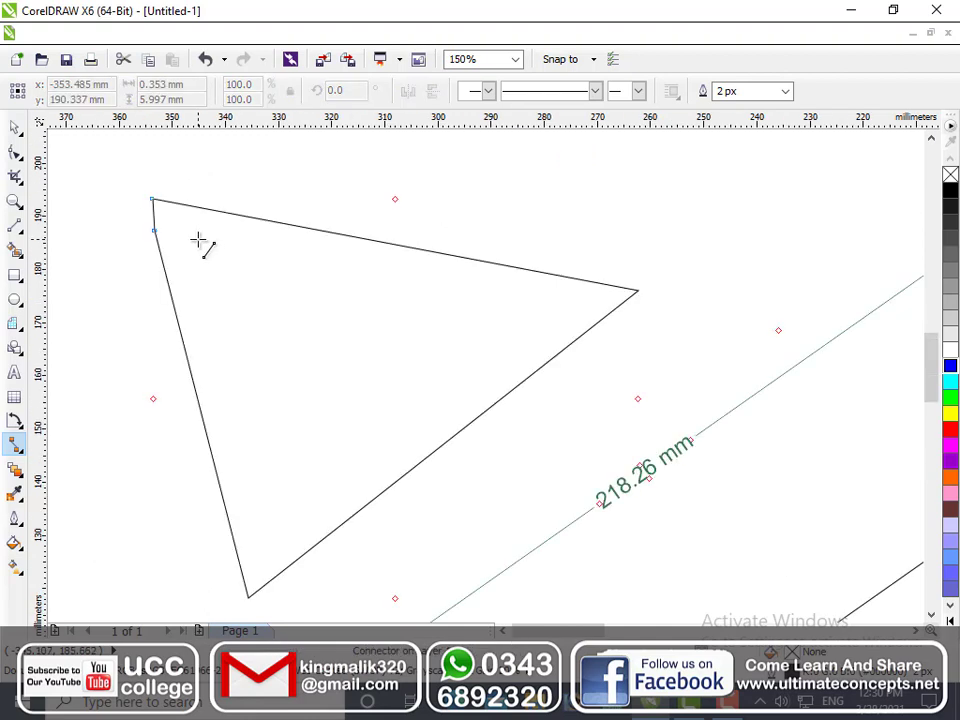
click(14, 128)
click(149, 298)
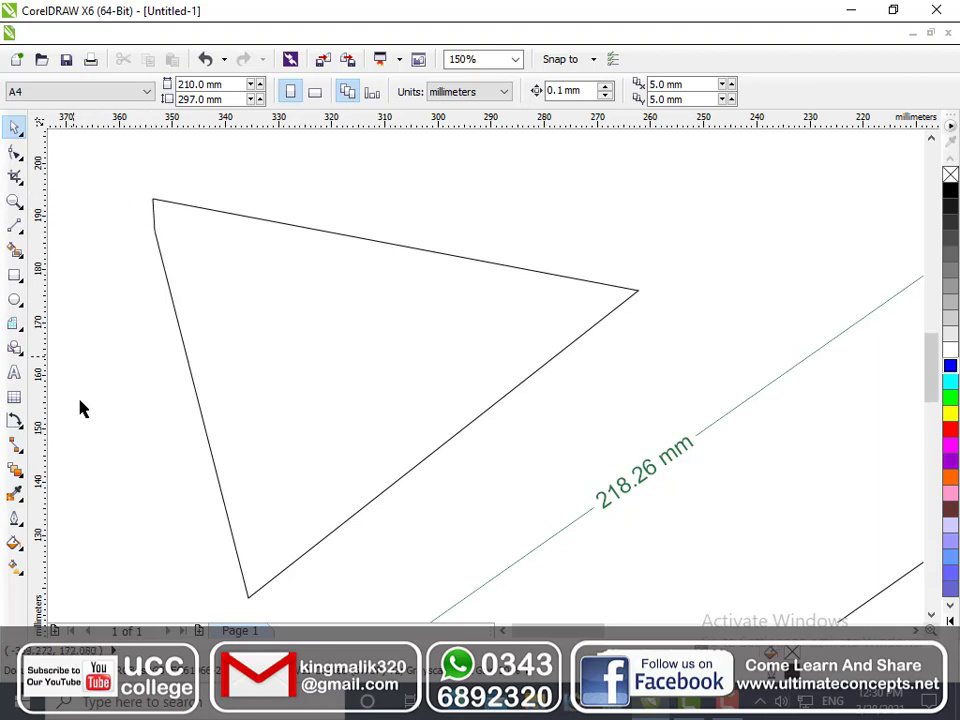
Delete every object in the drawing, including the triangle, lines and dimensions
scroll(124, 358, down, 2)
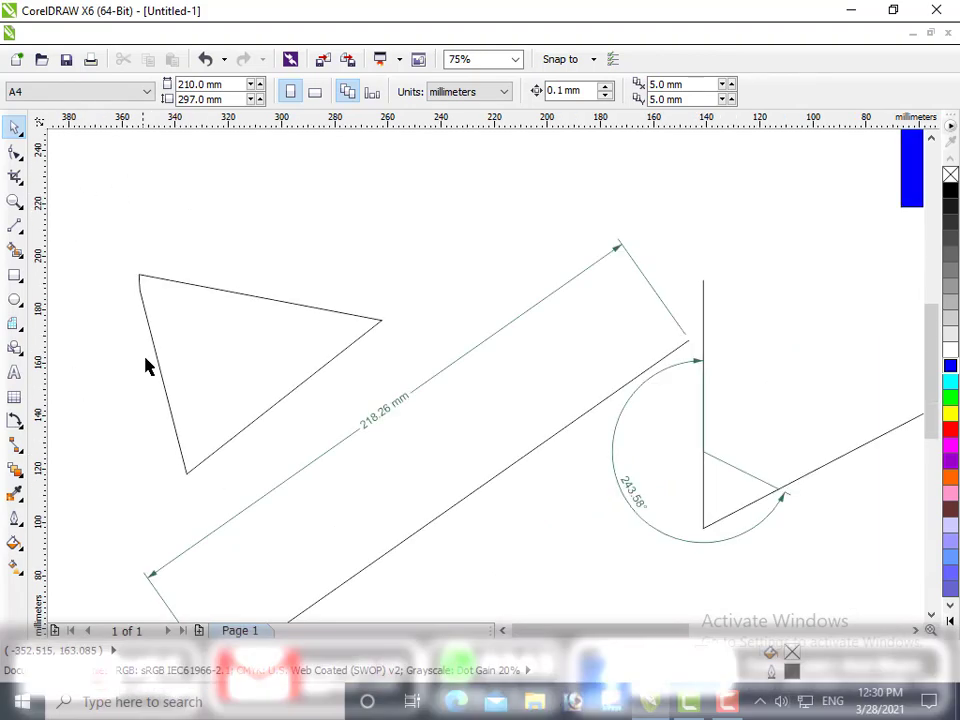
key(ctrl+a)
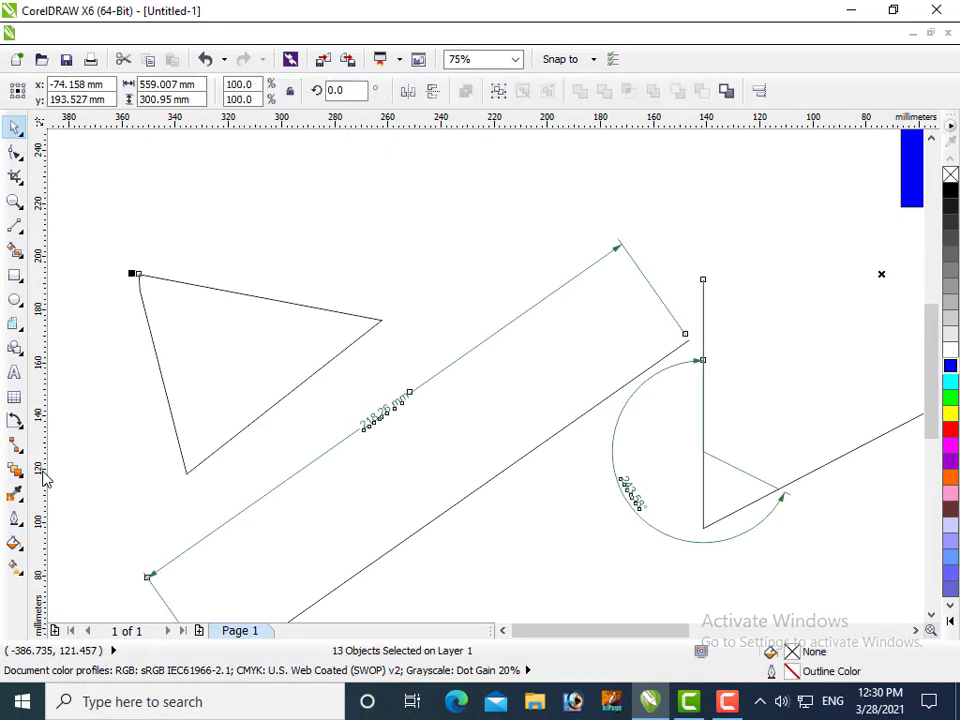
key(Delete)
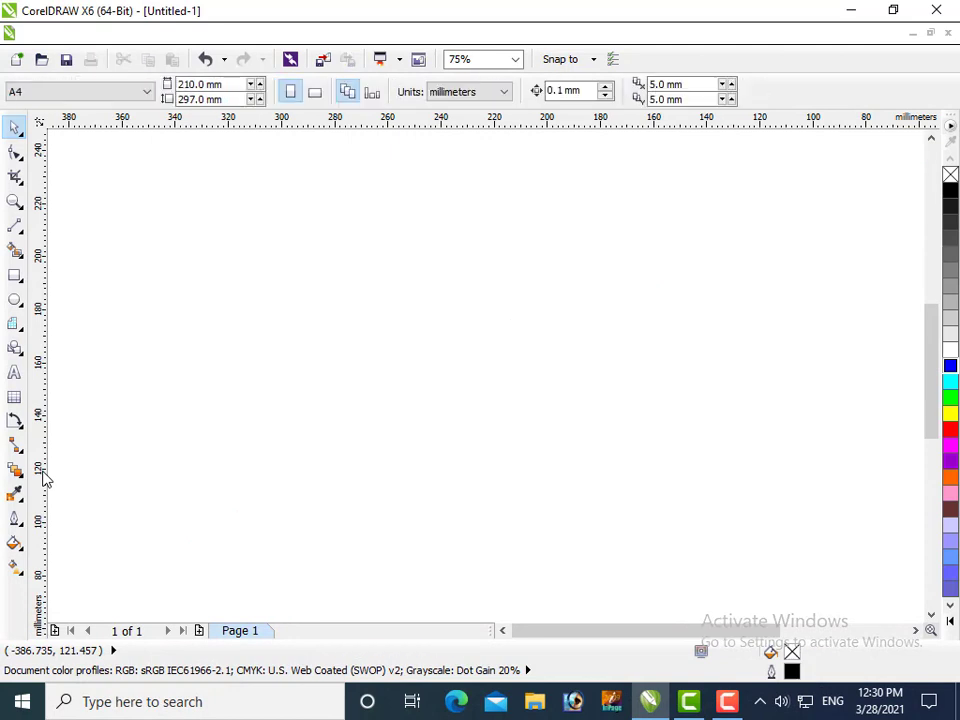
Draw a rectangle about 59 mm by 47 mm in the upper-left part of the empty drawing area
click(16, 467)
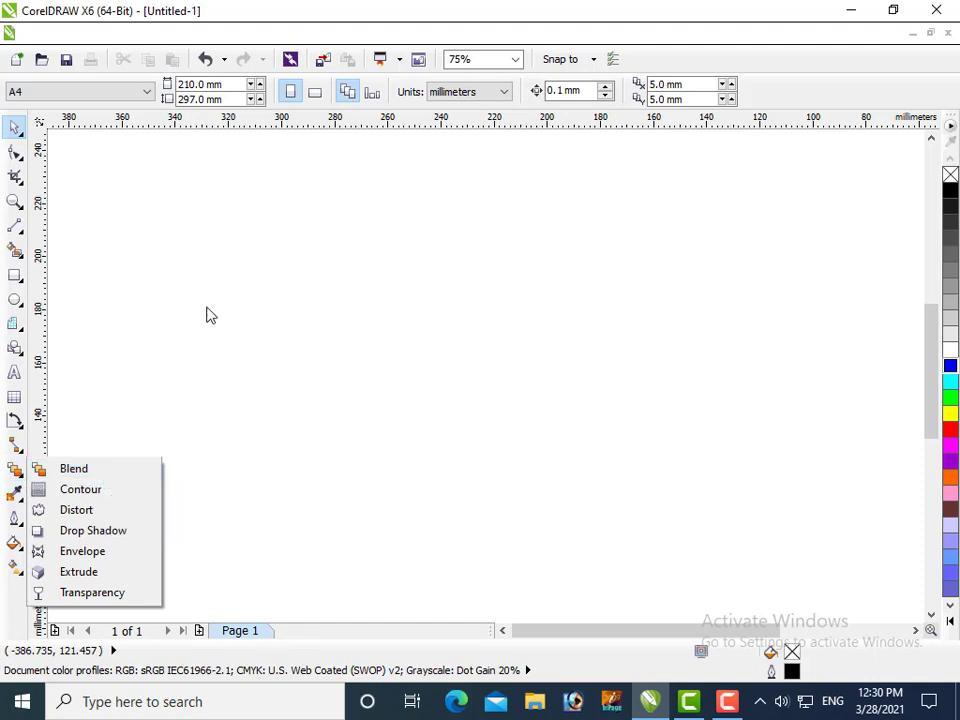
click(15, 275)
drag(129, 199, 285, 324)
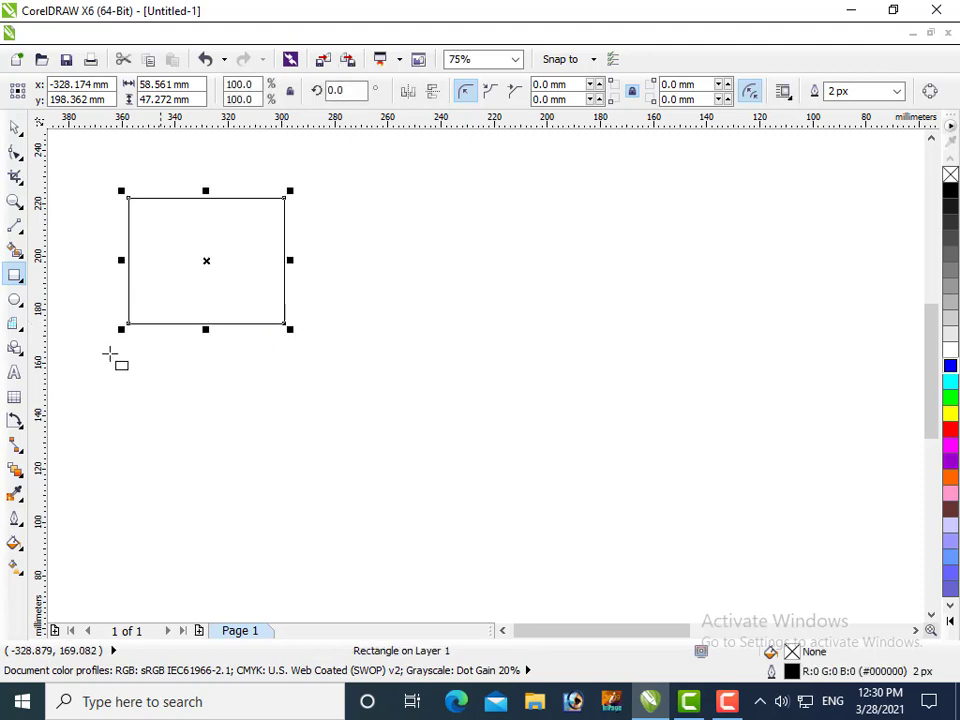
Draw a six-sided polygon about 75 mm across to the lower right of the rectangle and fill it blue
click(14, 301)
click(12, 348)
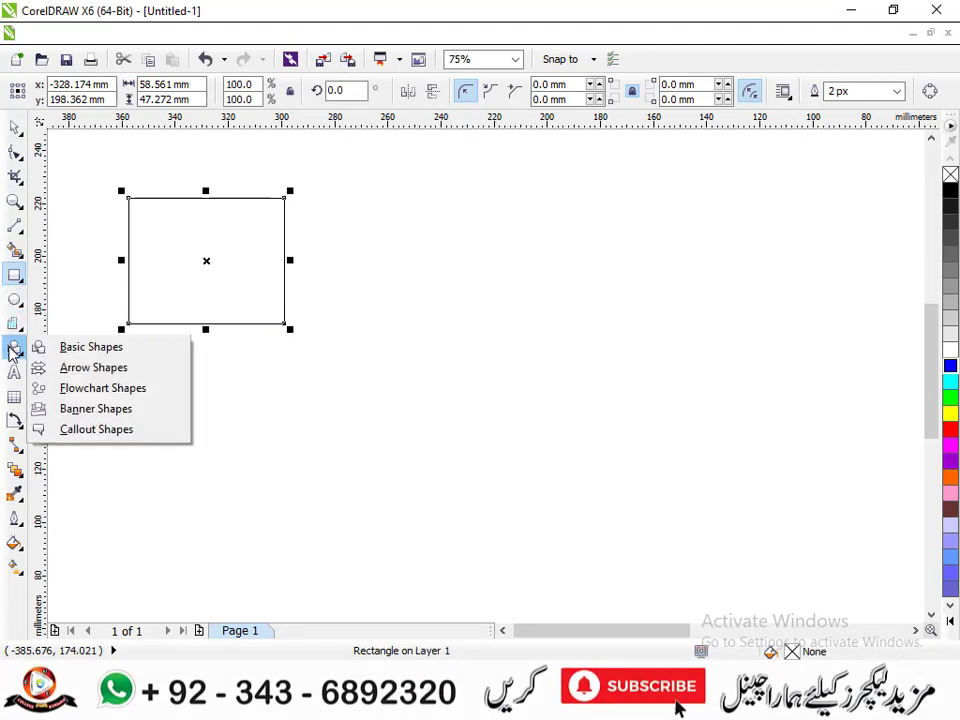
click(15, 324)
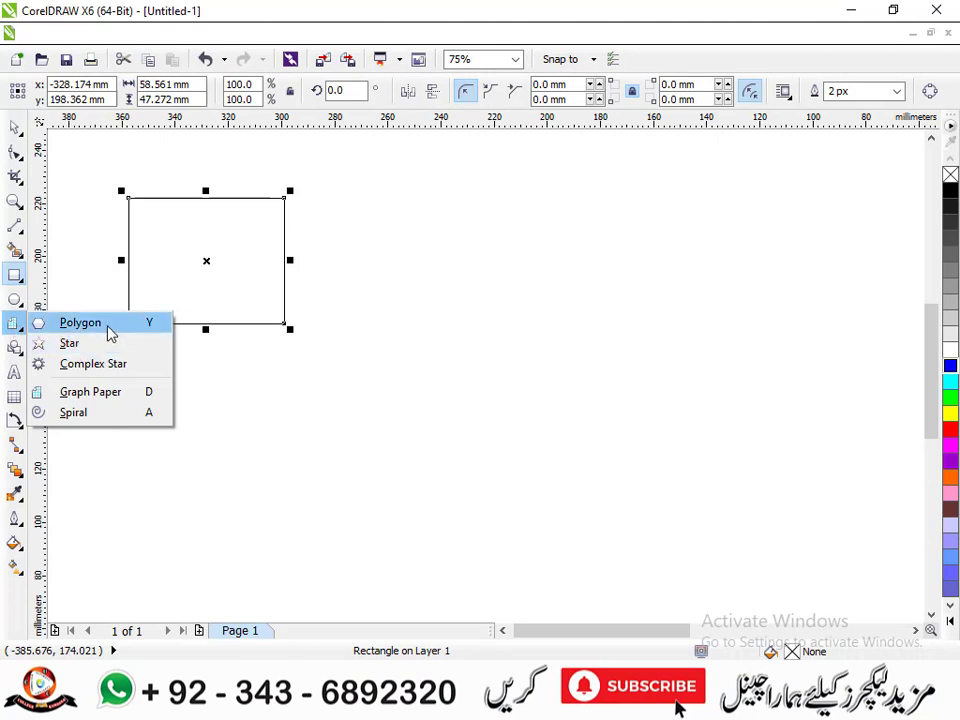
click(80, 323)
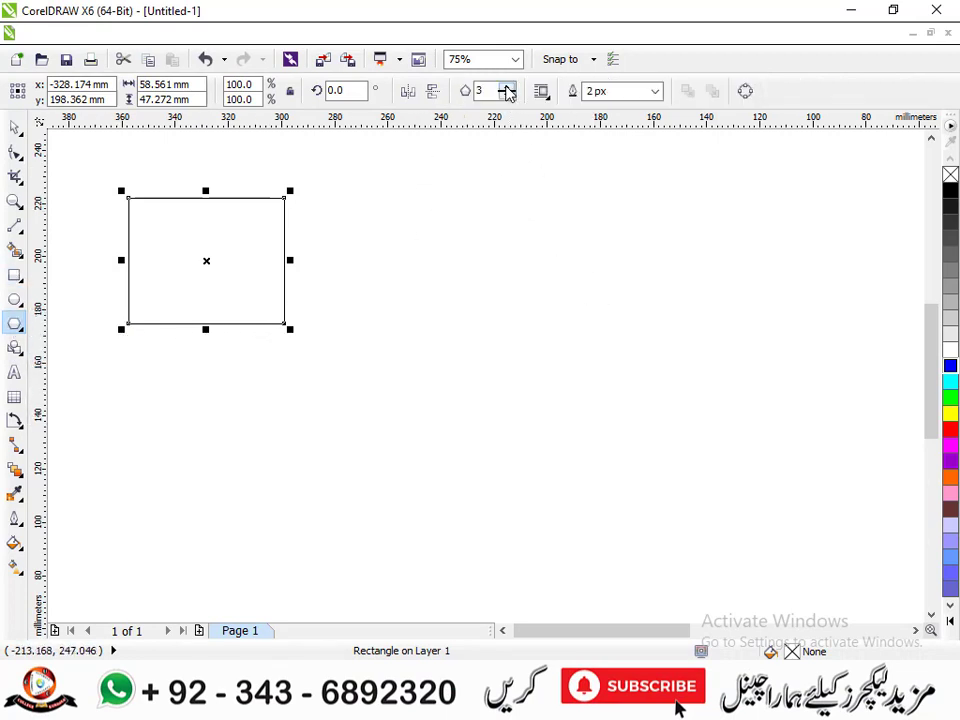
click(506, 97)
mouse_move(640, 384)
mouse_down()
mouse_move(776, 568)
mouse_move(857, 586)
mouse_up()
click(950, 366)
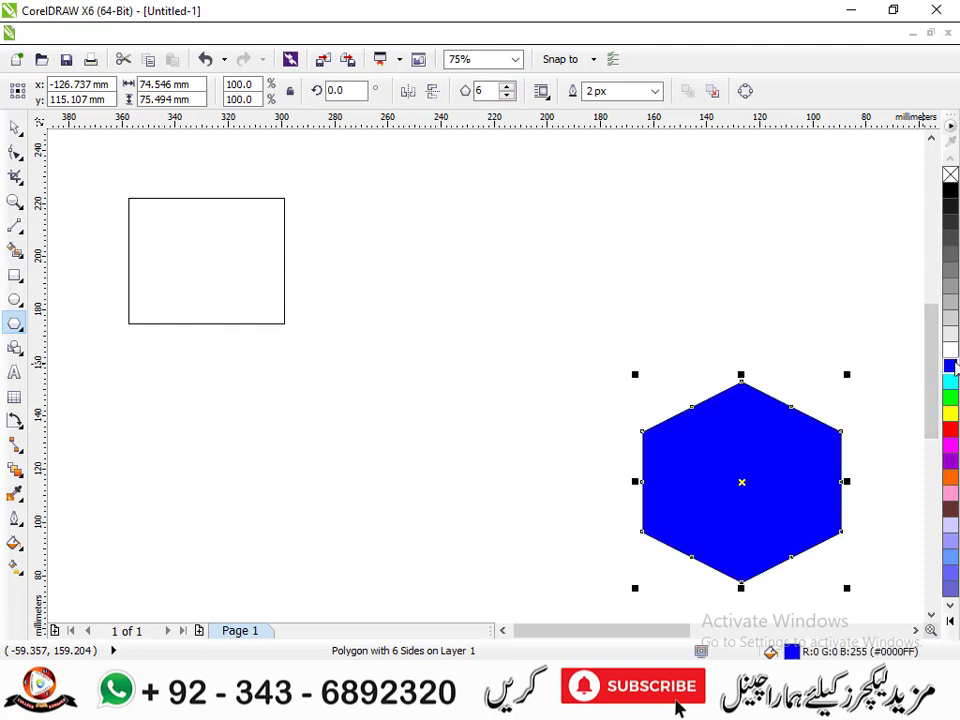
Fill the rectangle with red
click(15, 128)
click(129, 215)
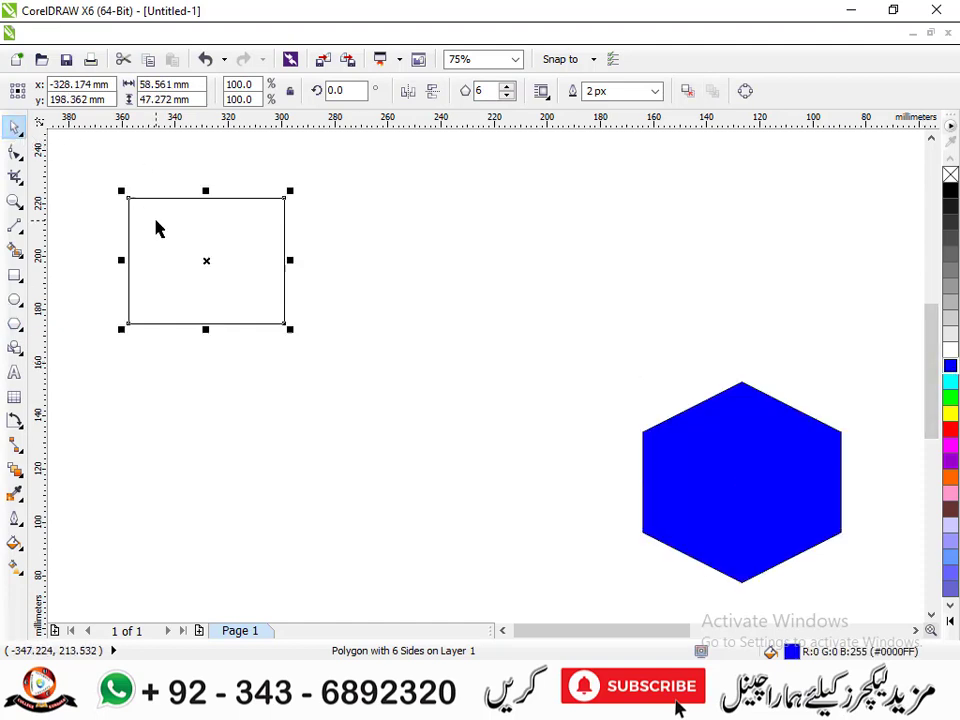
click(948, 432)
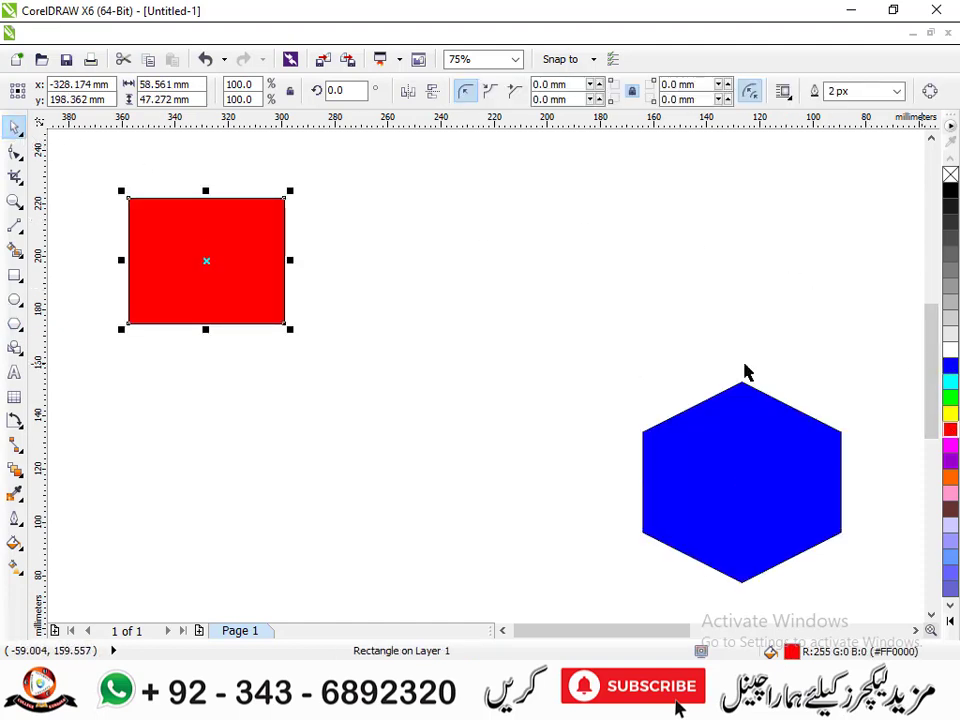
Blend the red rectangle into the blue hexagon with the Blend tool, using 20 steps
click(14, 452)
click(66, 467)
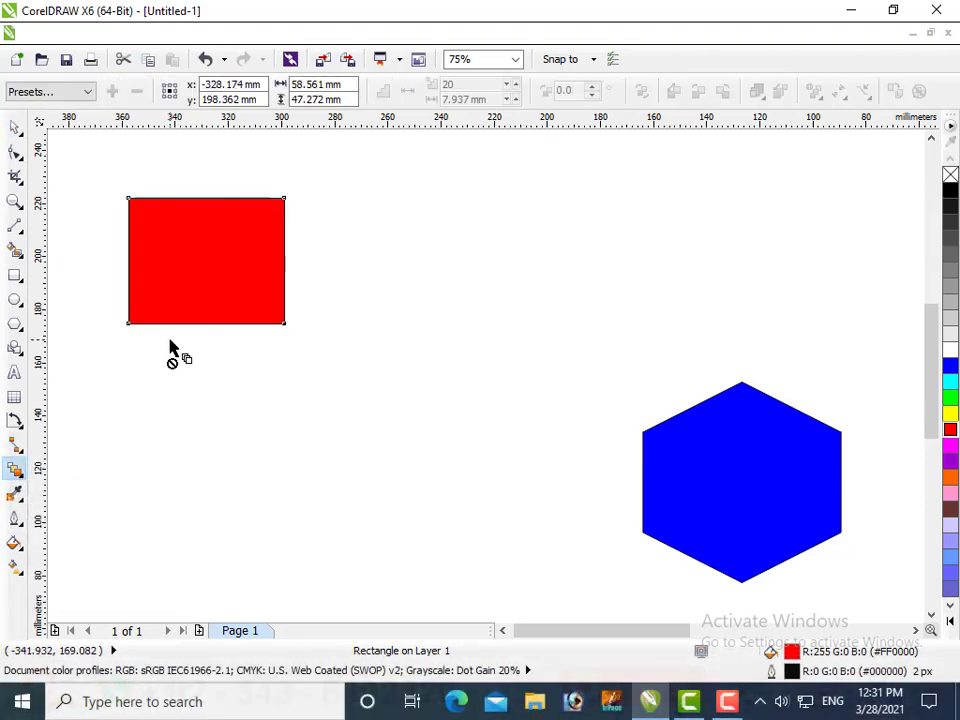
drag(195, 263, 696, 446)
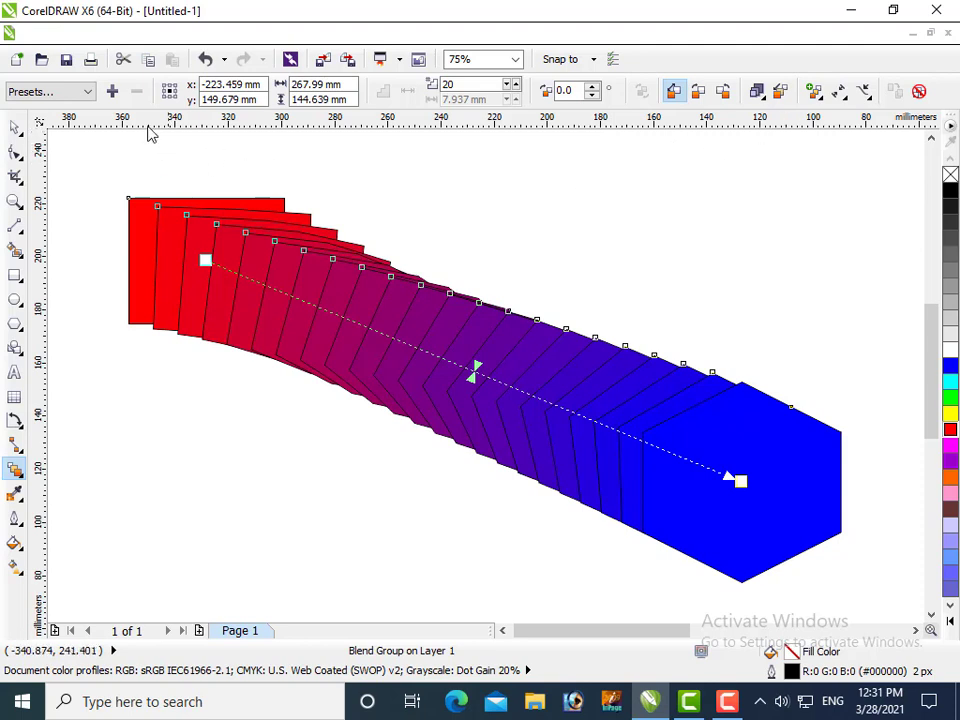
Try the blend presets Straight 8 Step, Straight 10 Step, Straight 20 Decel, Rotation 90 Degree and Loop Blend one after another
click(88, 92)
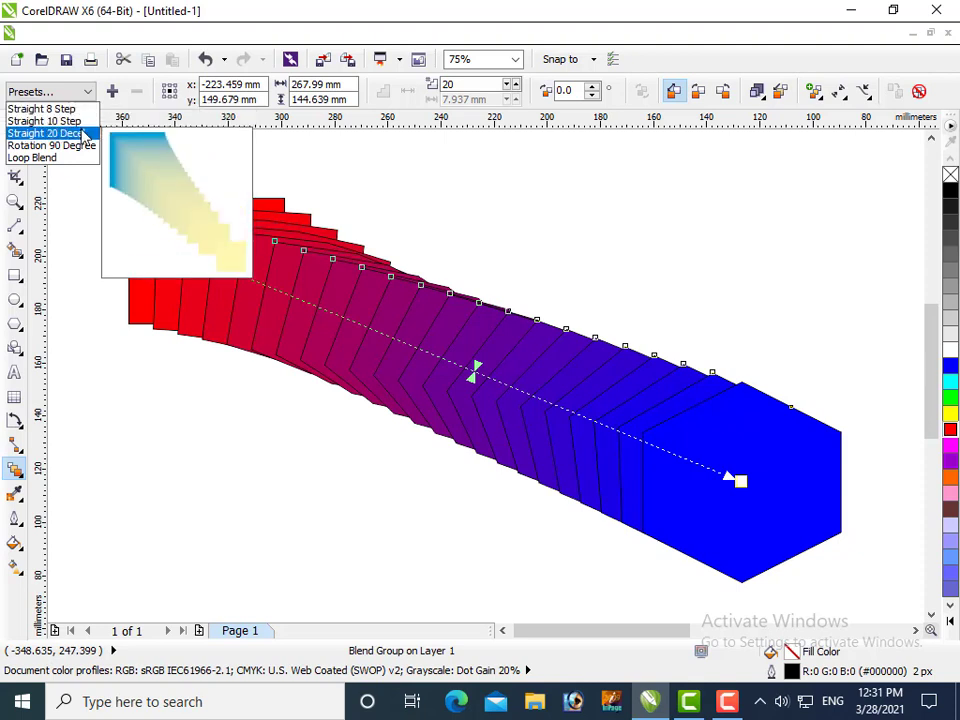
click(76, 112)
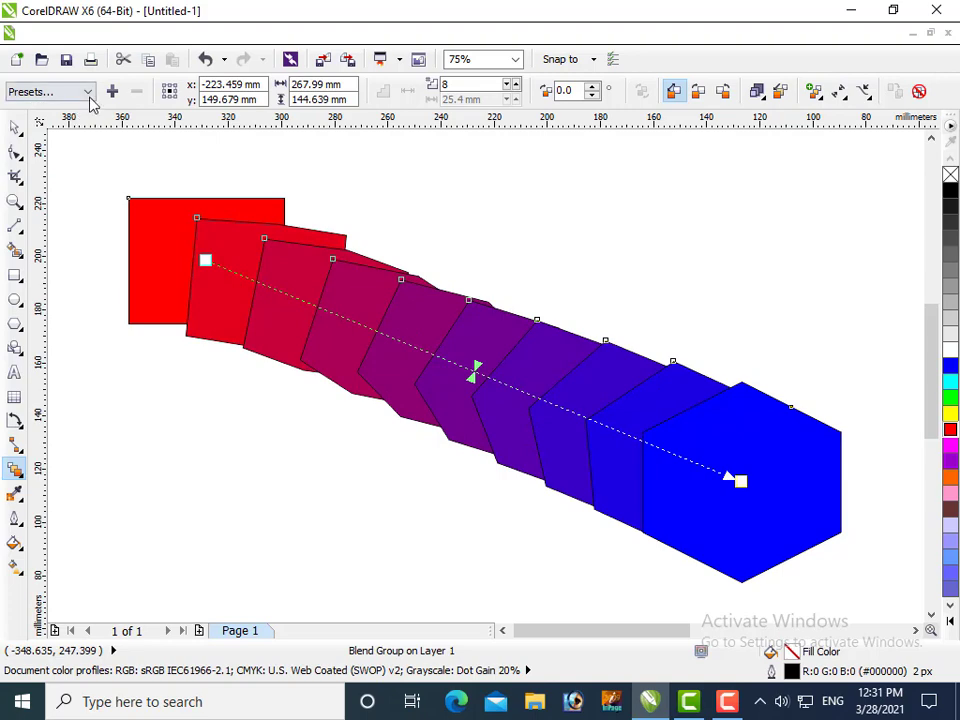
click(88, 97)
click(78, 123)
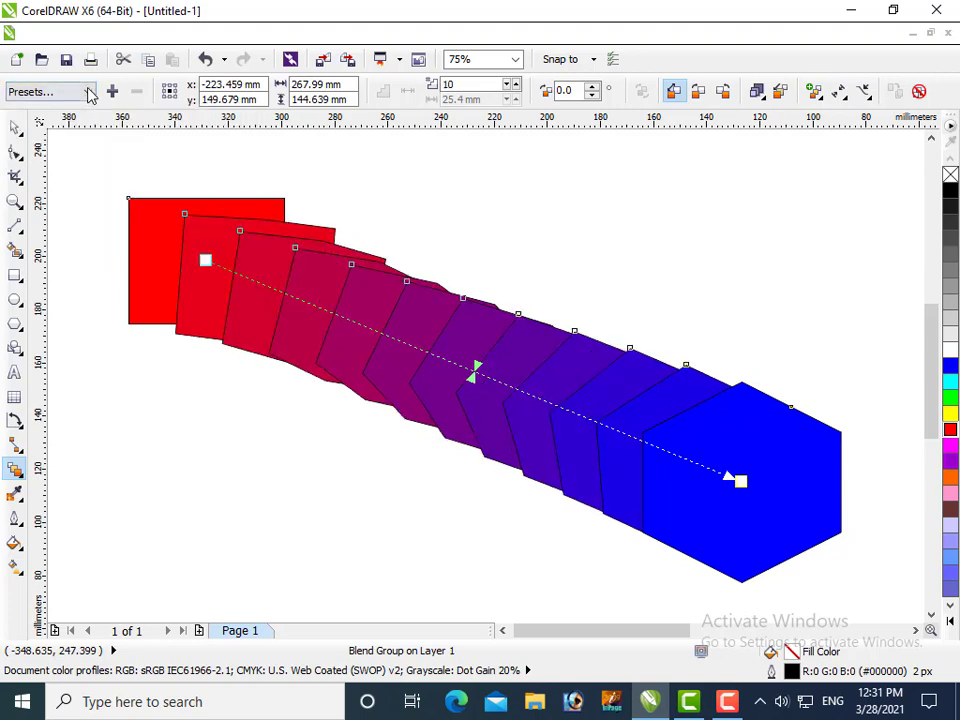
click(88, 92)
click(79, 134)
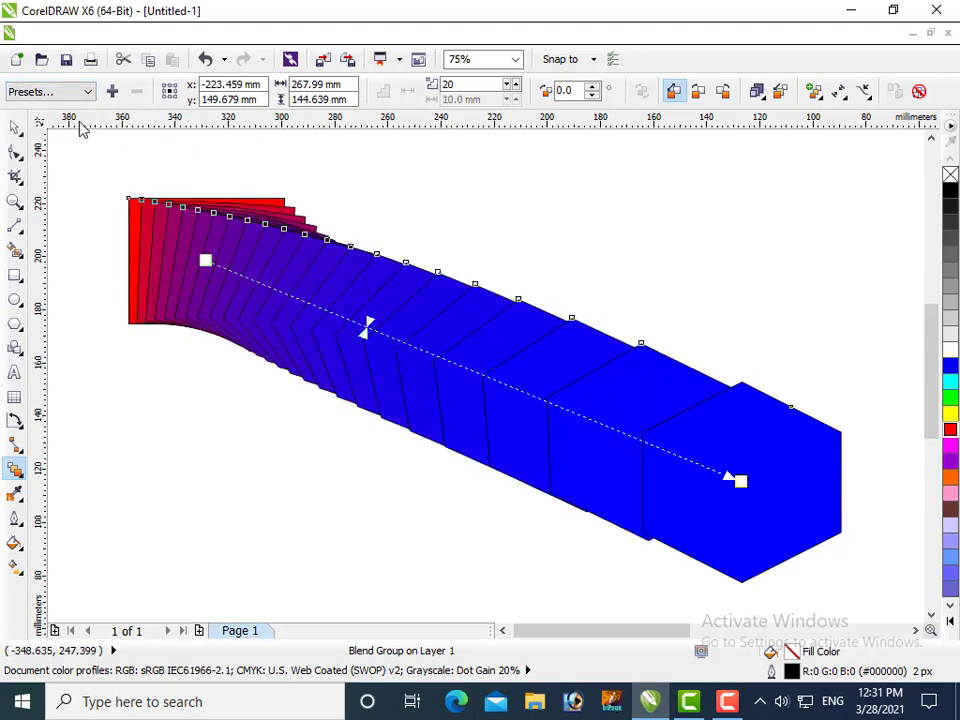
click(88, 92)
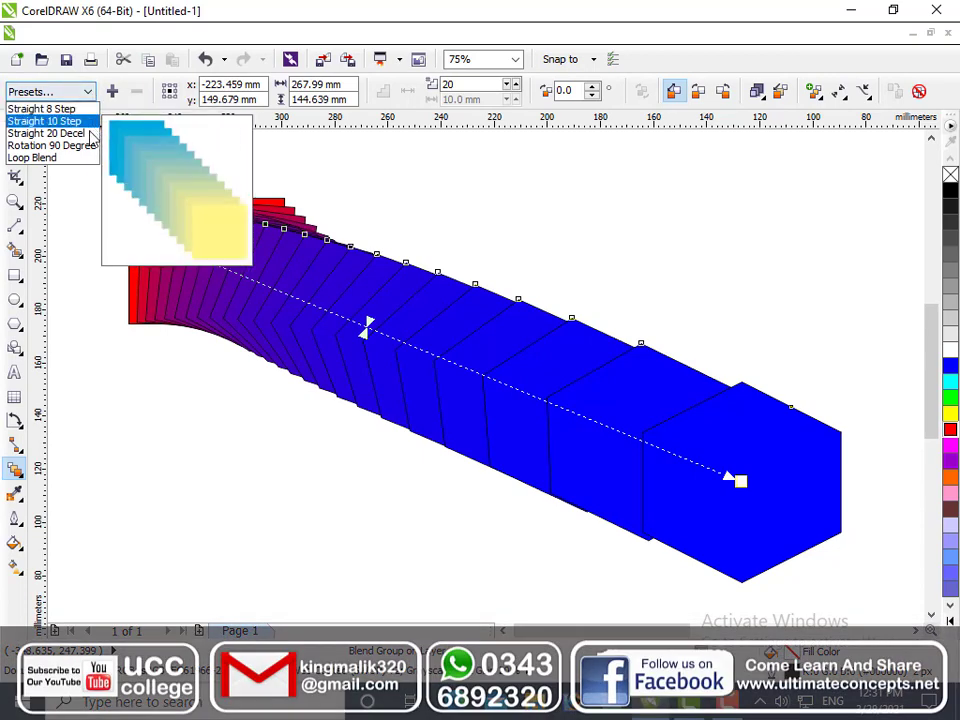
click(90, 146)
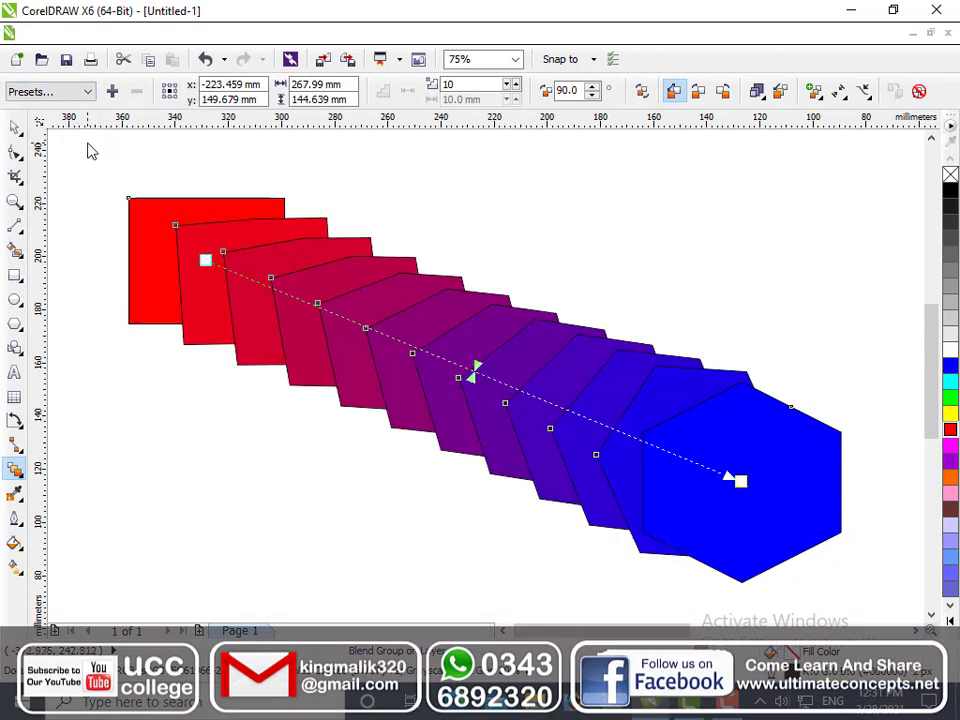
click(88, 92)
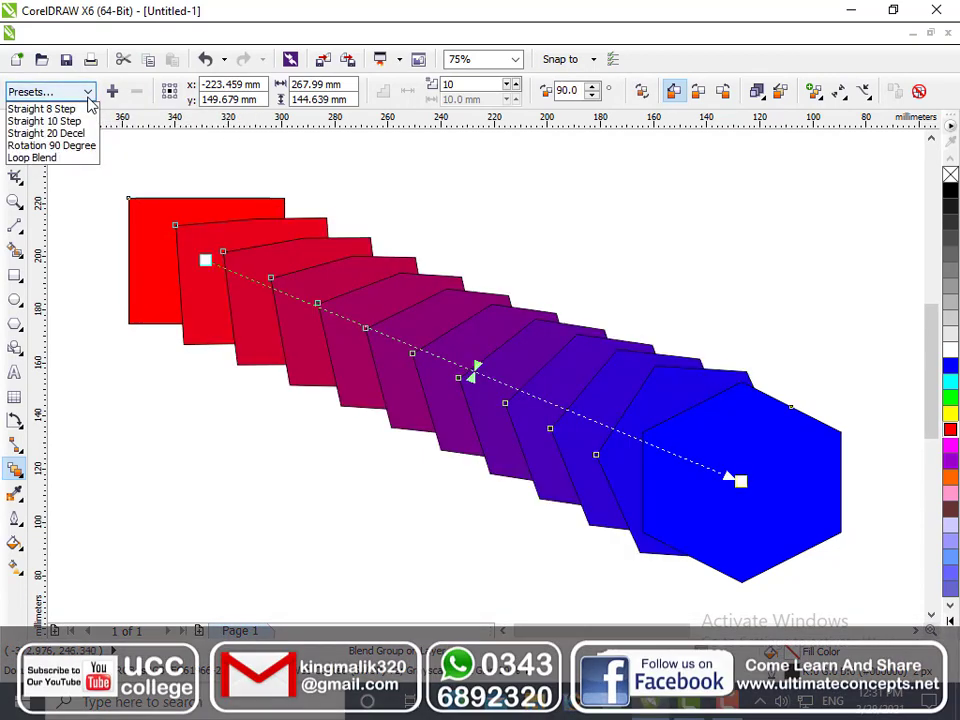
click(77, 158)
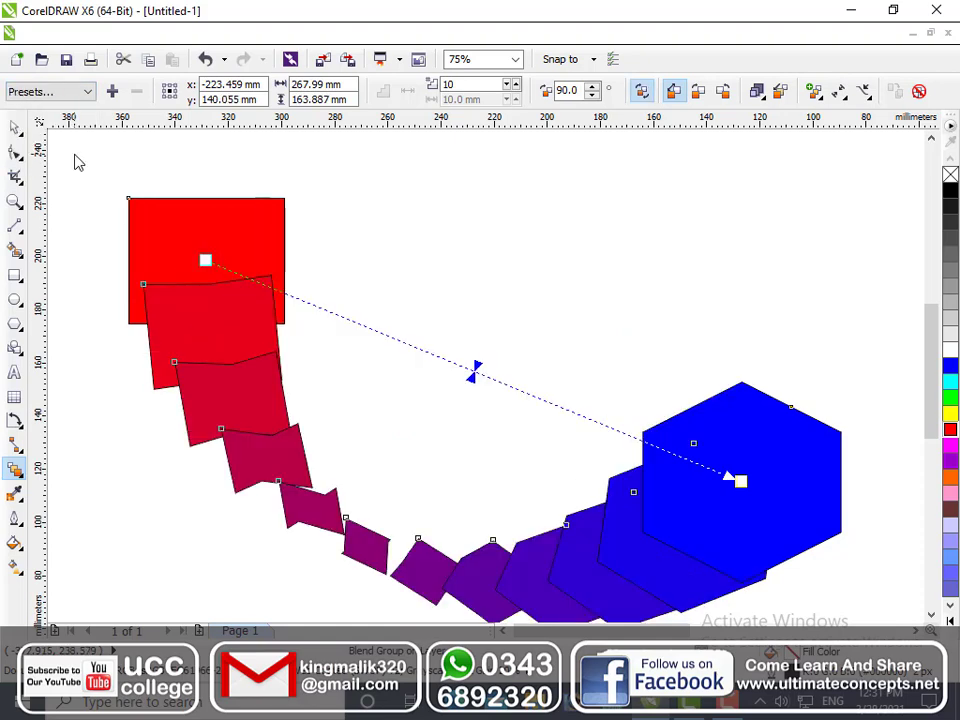
Apply the Straight 10 Step preset to the blend and, after trying clockwise and direct color progression, set it to counterclockwise
click(88, 92)
click(73, 122)
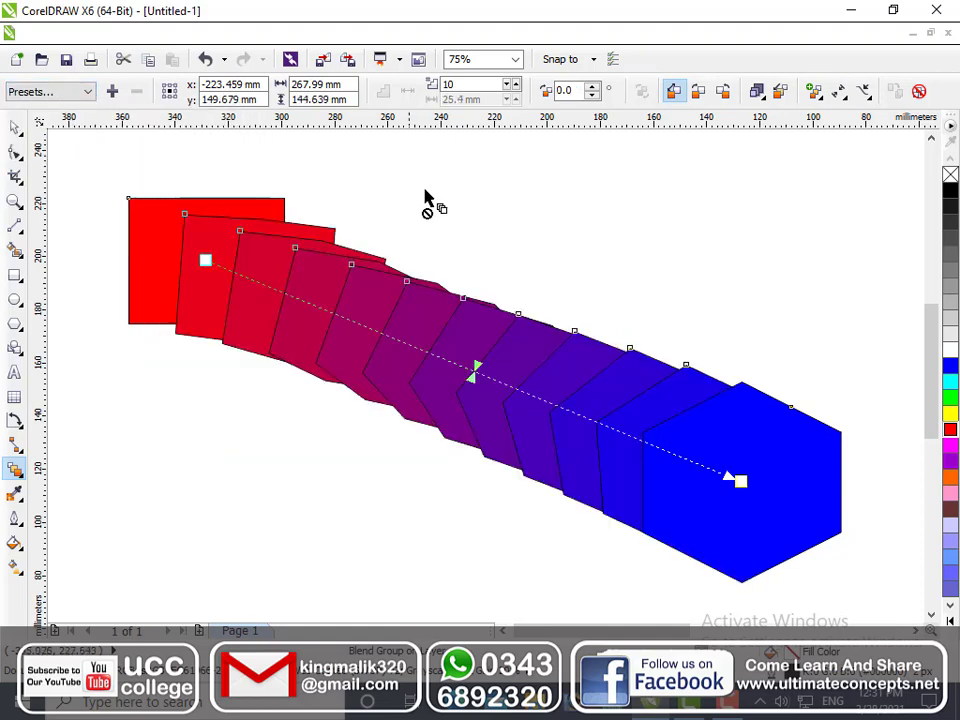
click(698, 102)
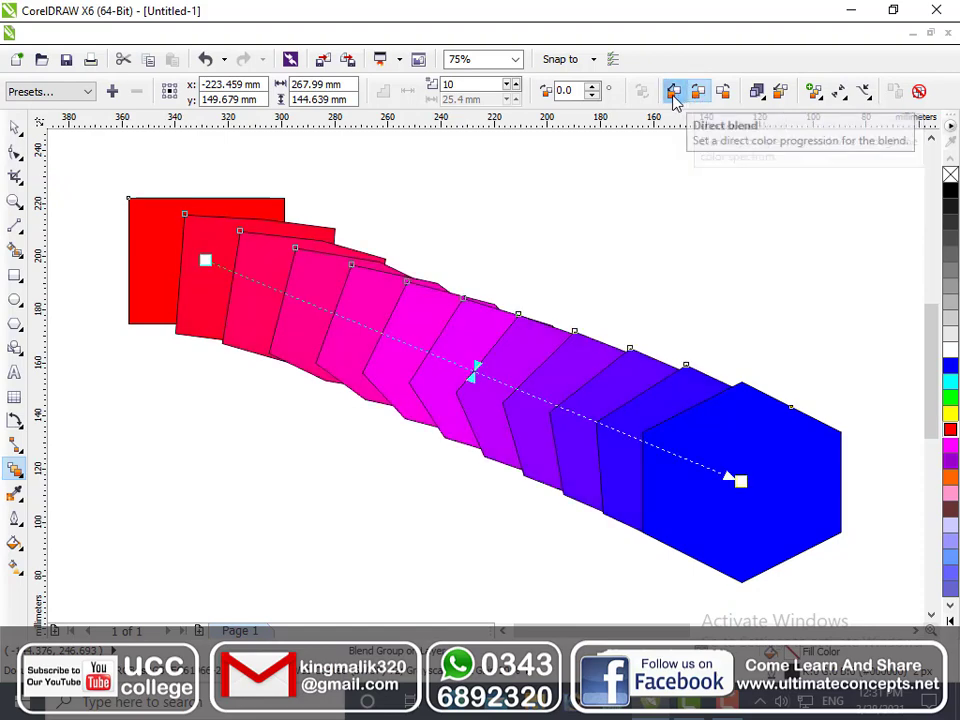
click(674, 95)
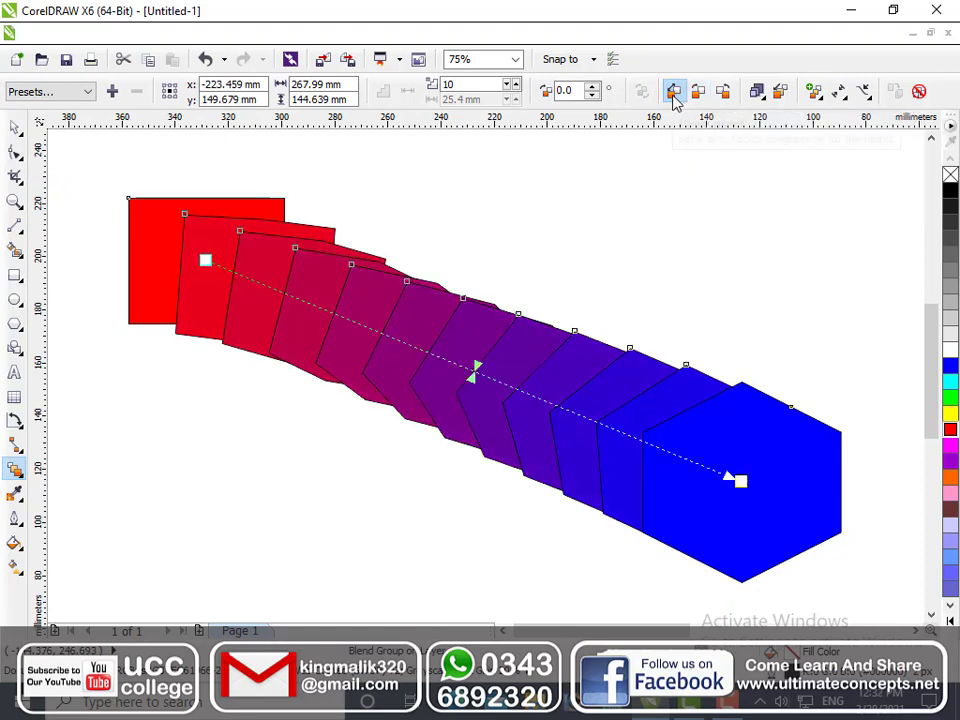
click(708, 94)
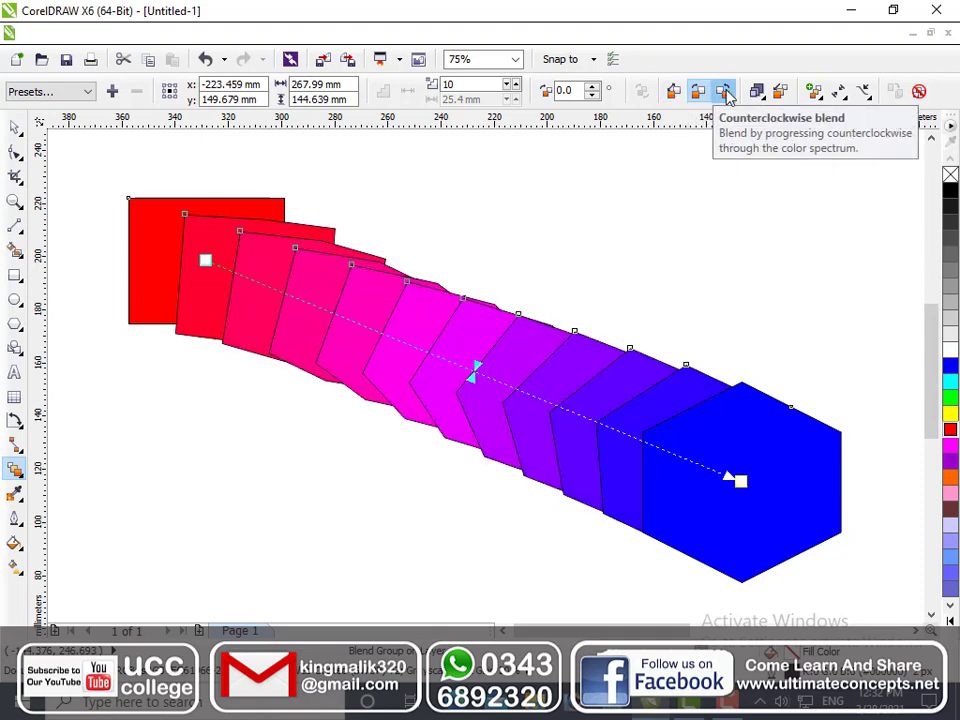
click(724, 92)
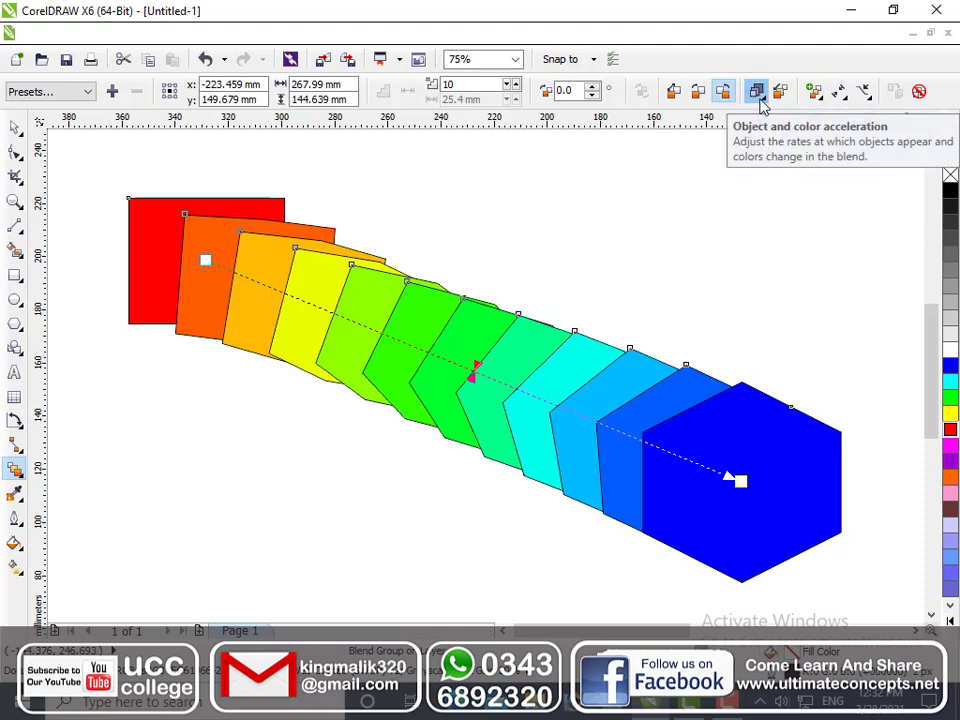
Try raising the blend's linked object and color acceleration, and unlink them to set object above and color below the midpoint
click(759, 99)
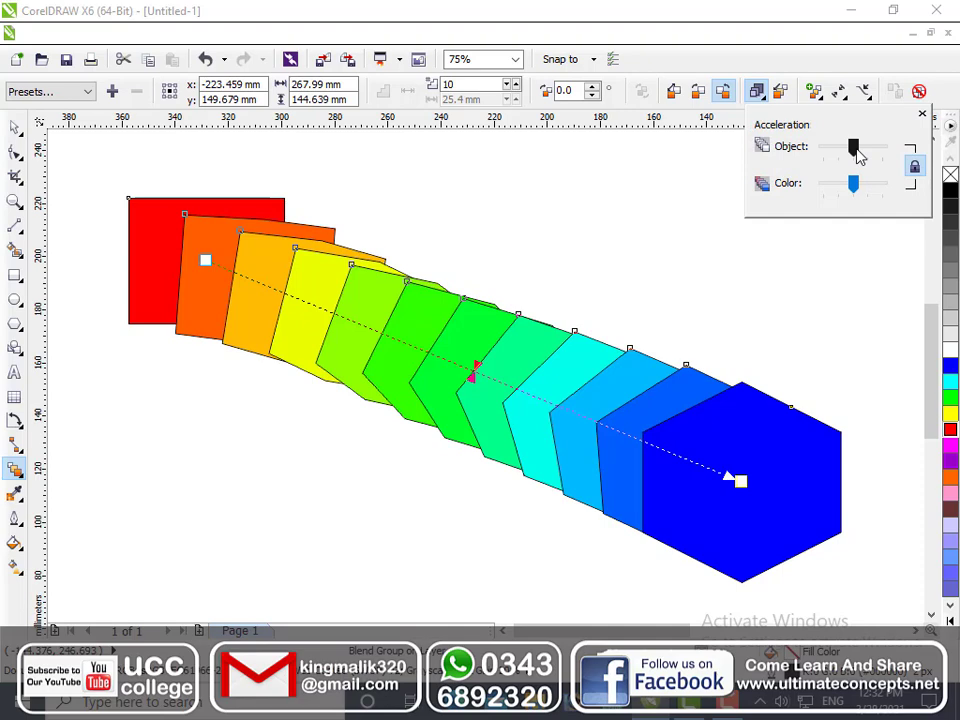
mouse_move(851, 150)
mouse_down()
mouse_move(840, 150)
mouse_move(867, 151)
mouse_up()
drag(867, 195, 880, 190)
click(915, 168)
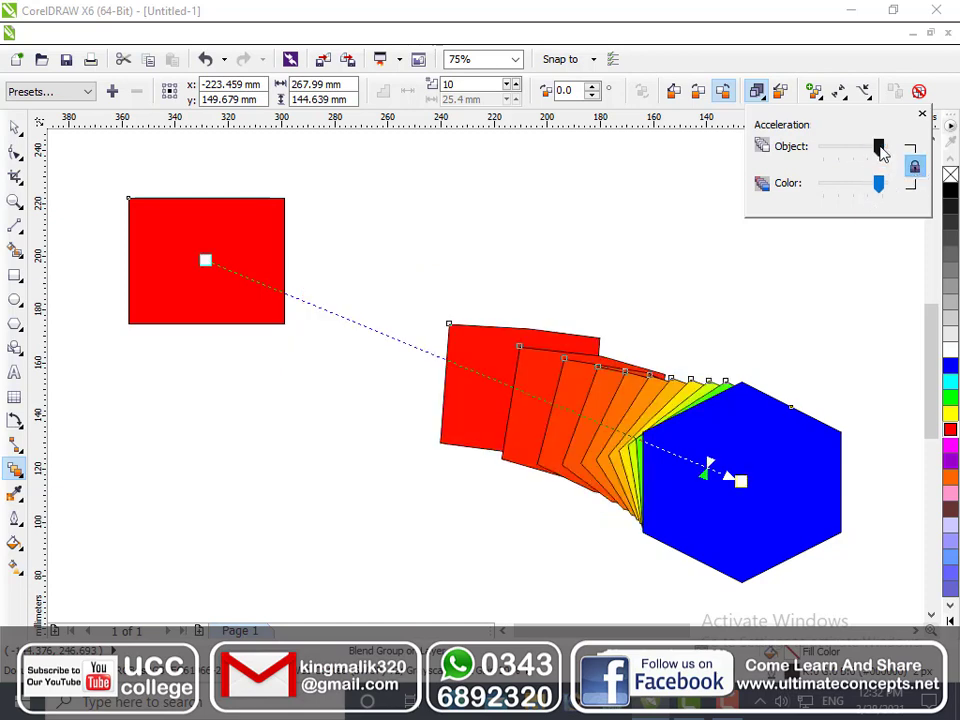
drag(879, 147, 846, 188)
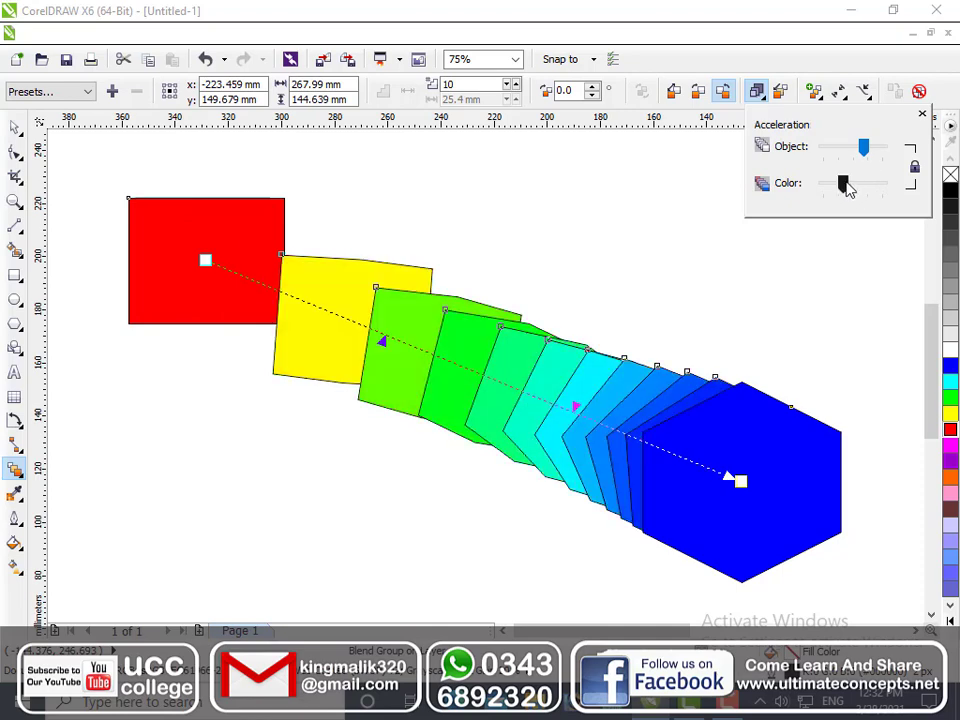
Relink the blend's object and color acceleration and set both slightly below the midpoint
click(913, 166)
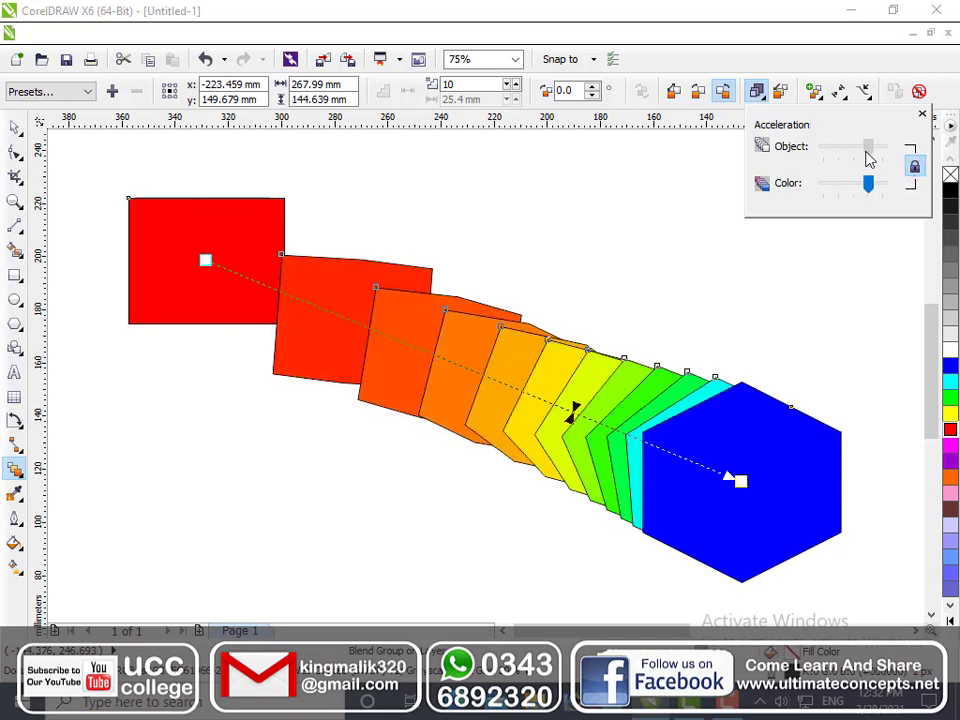
drag(864, 150, 868, 152)
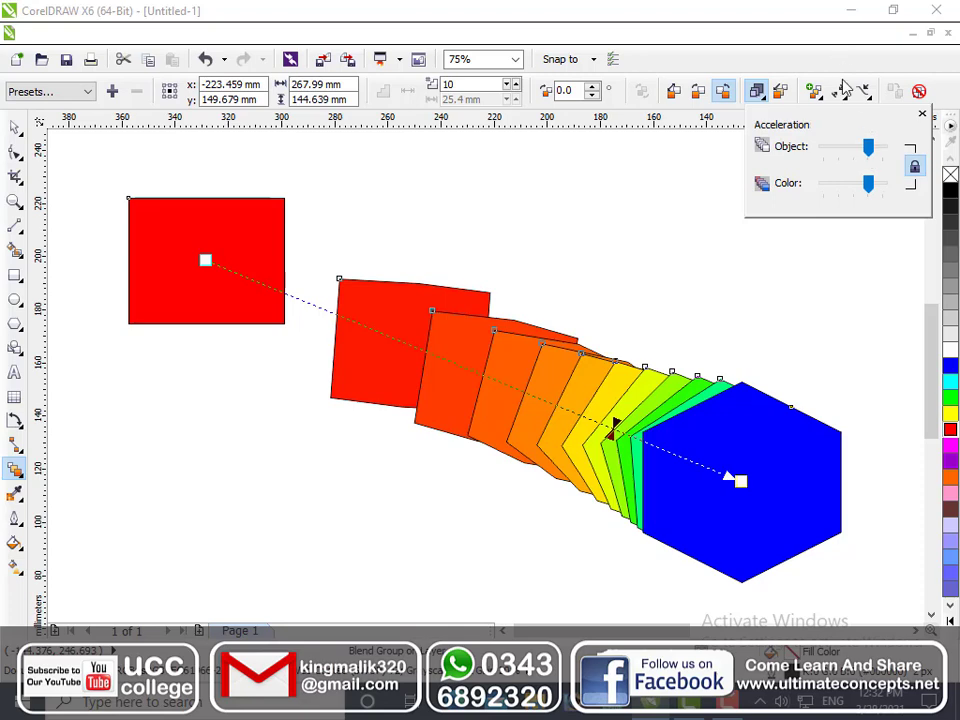
drag(867, 150, 846, 150)
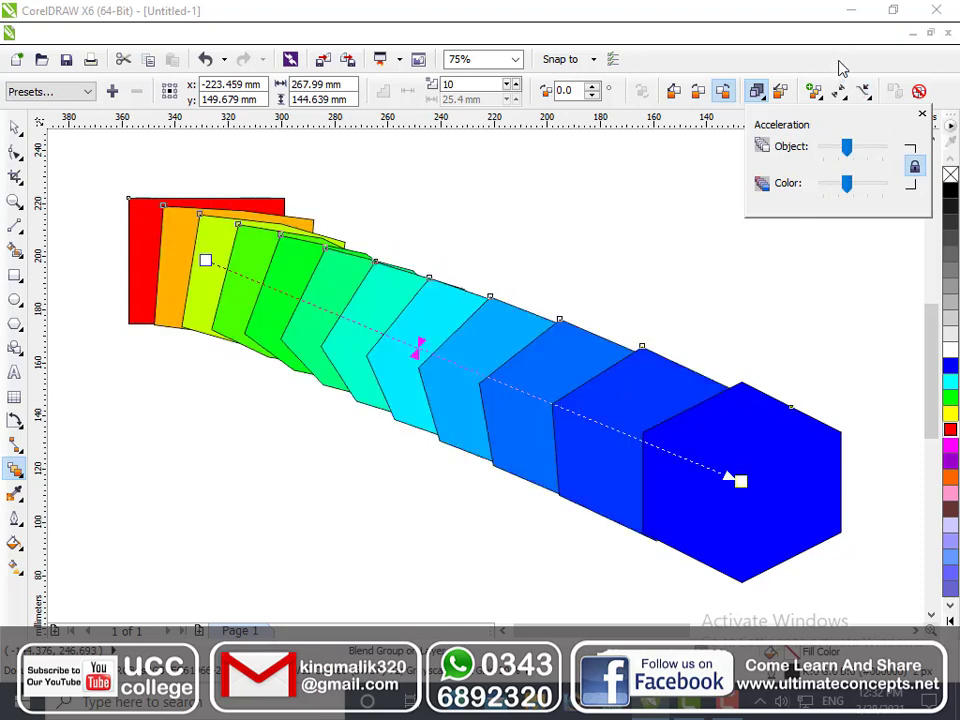
click(839, 61)
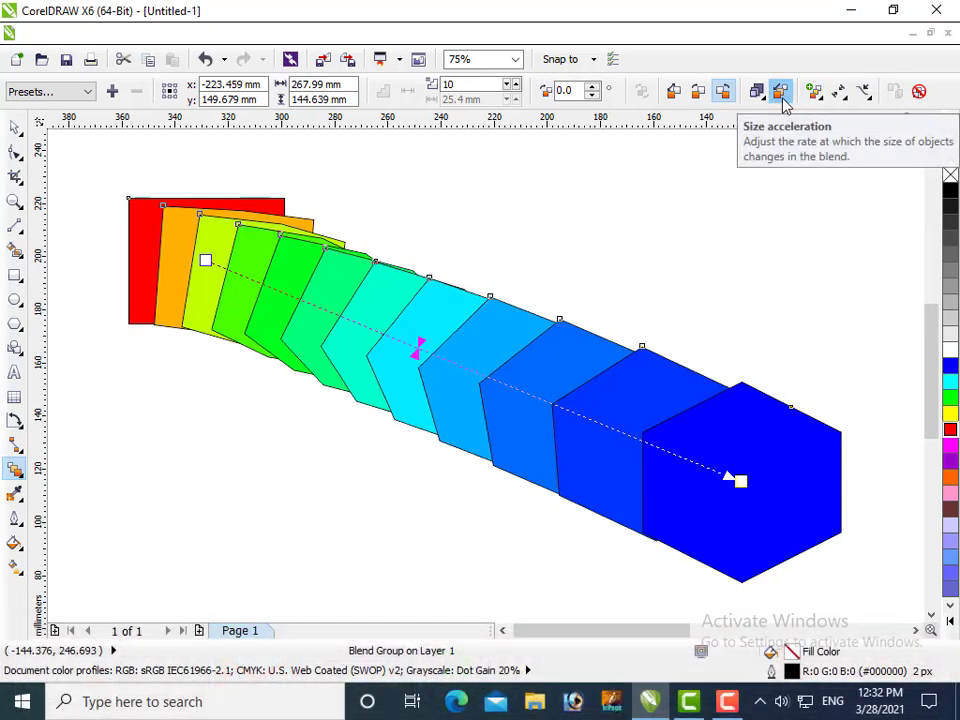
Toggle the blend's size acceleration on and off to compare the intermediate shapes
click(784, 102)
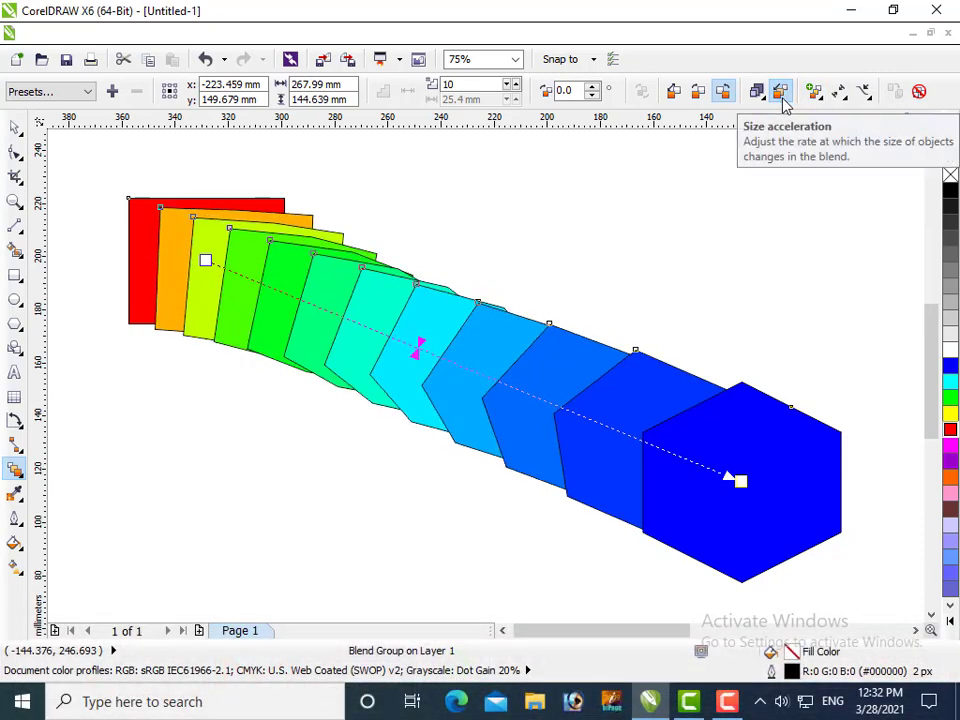
click(784, 102)
click(785, 104)
click(785, 104)
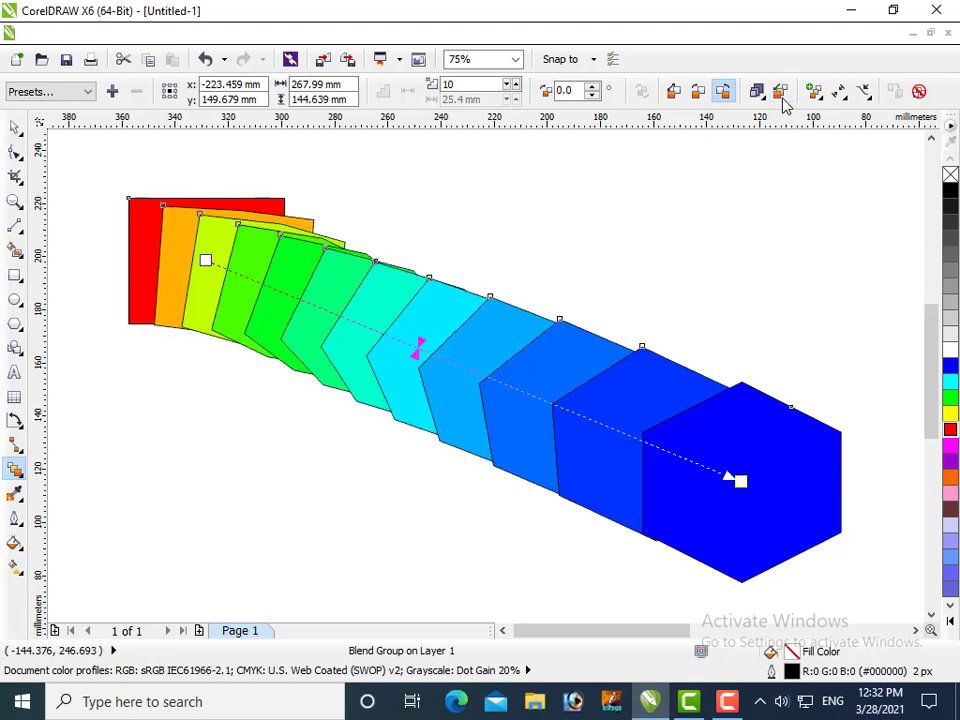
Turn on the blend's size acceleration and try mapping nodes from the blue hexagon
click(785, 104)
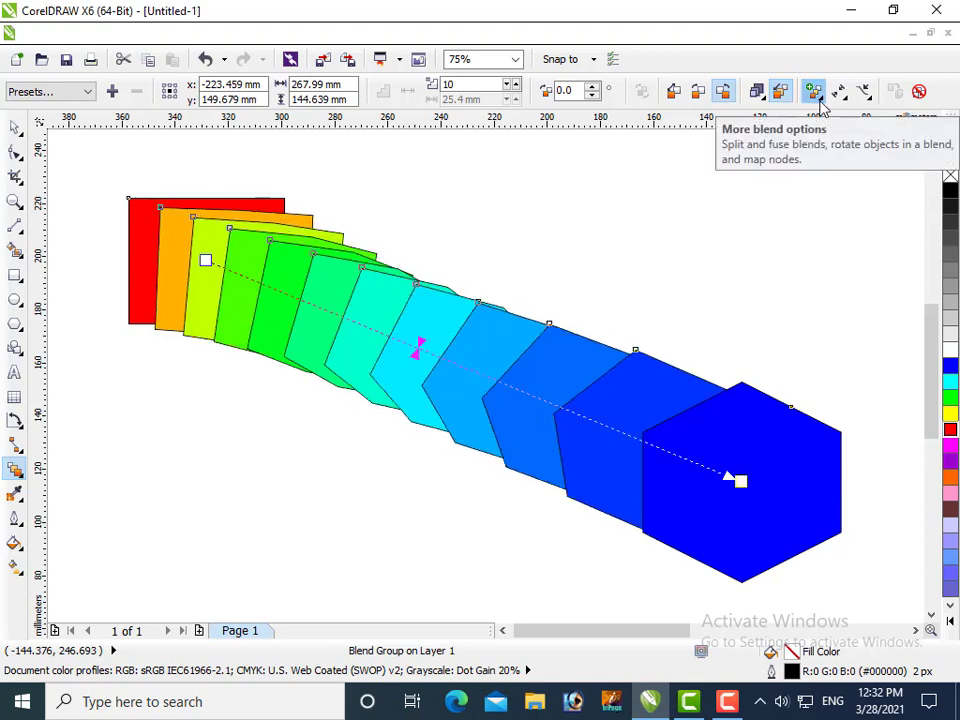
click(818, 100)
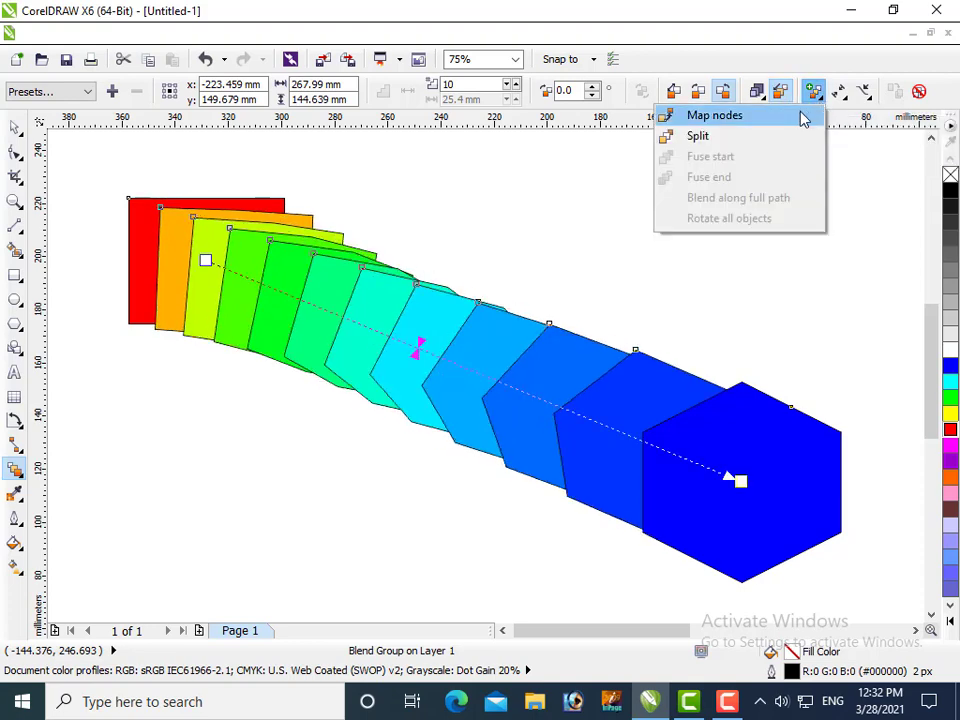
click(800, 120)
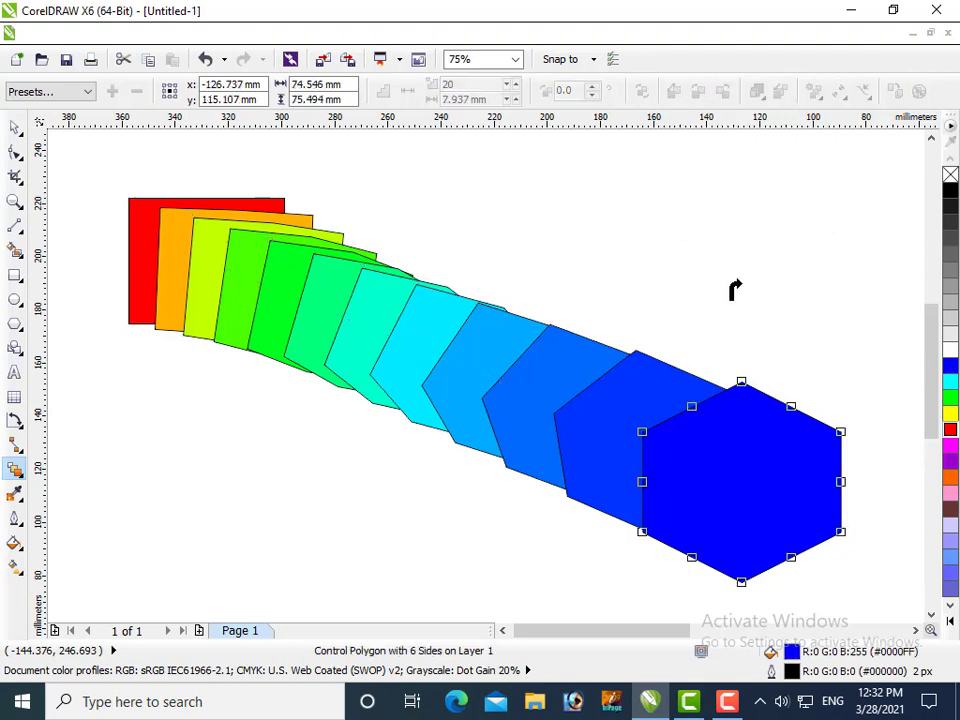
click(692, 398)
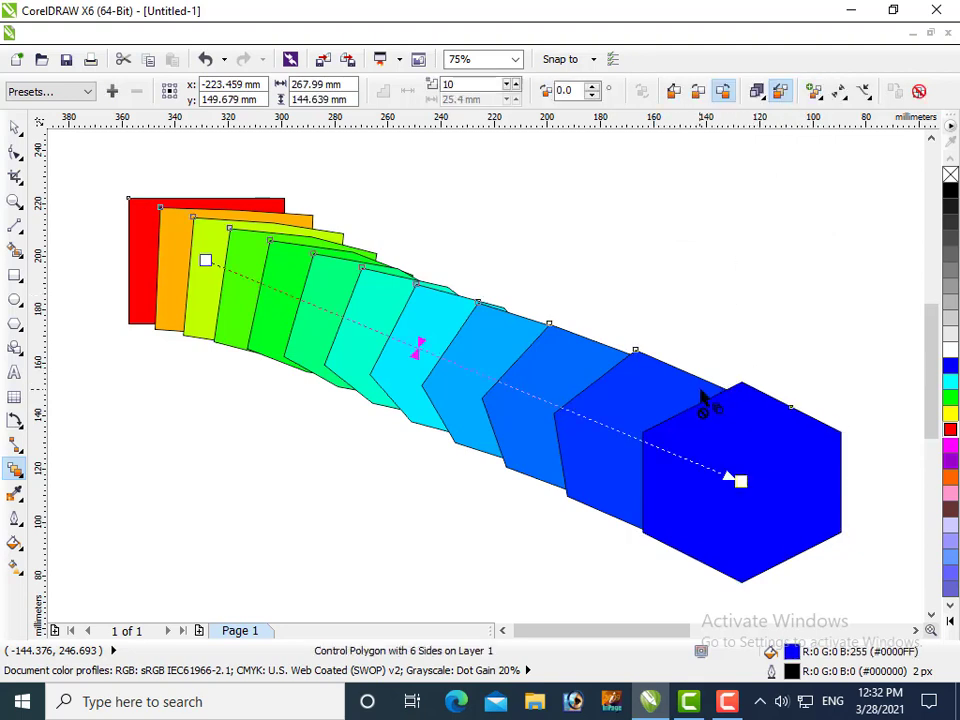
Move the blue hexagon up and to the right, and show the blend's start object
drag(776, 418, 815, 348)
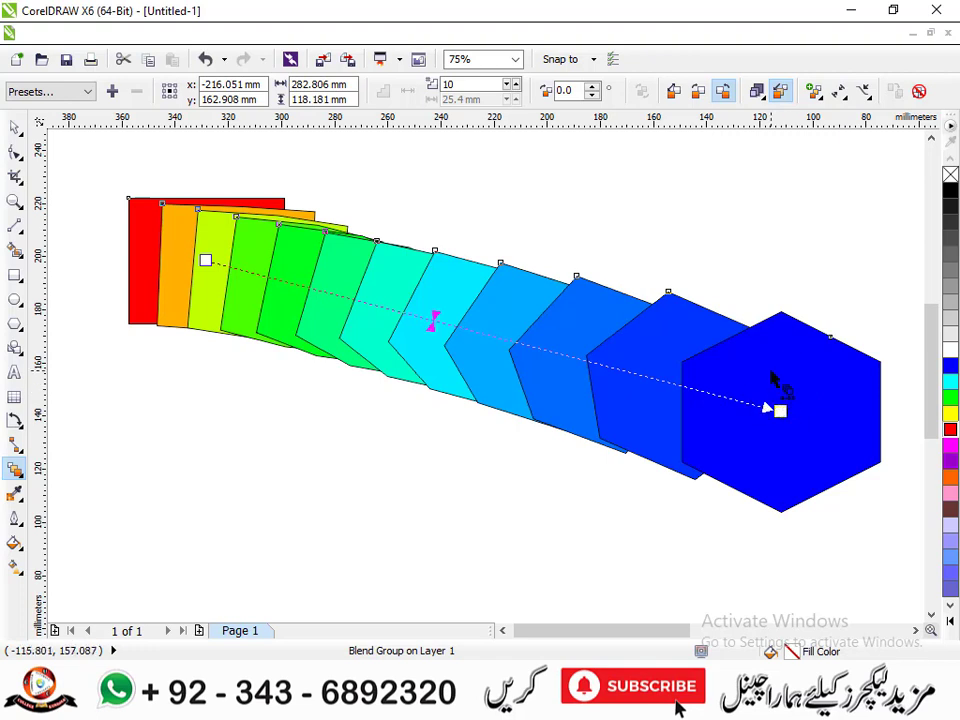
click(845, 101)
click(848, 101)
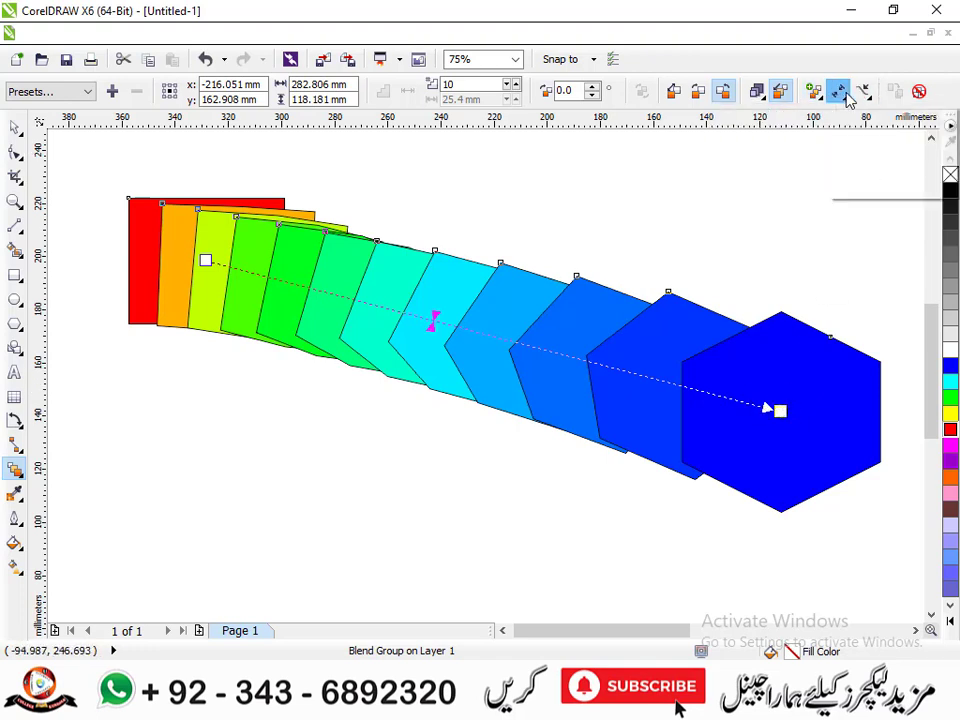
click(845, 98)
click(871, 141)
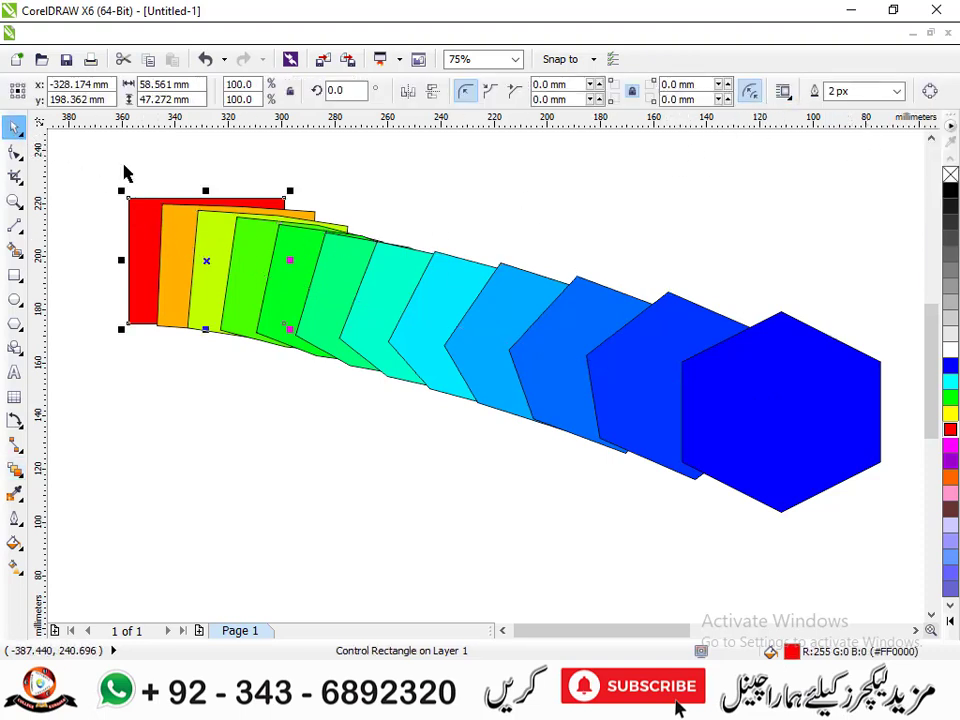
Reselect the blend and examine its additional blend options, its start and end object commands, and its path commands
click(326, 281)
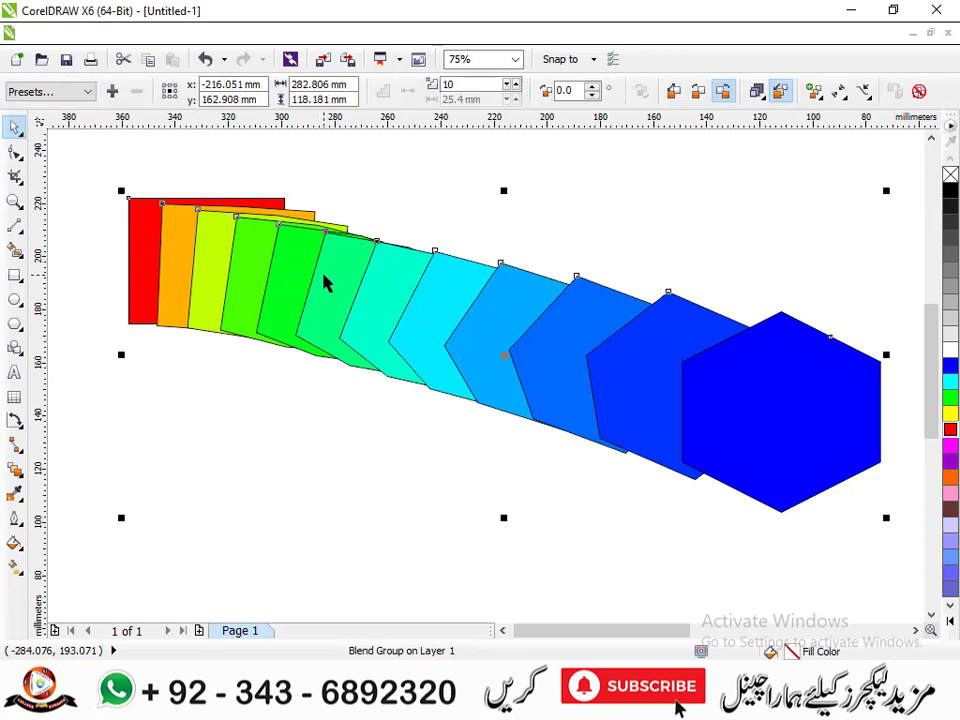
click(814, 91)
click(838, 92)
click(862, 91)
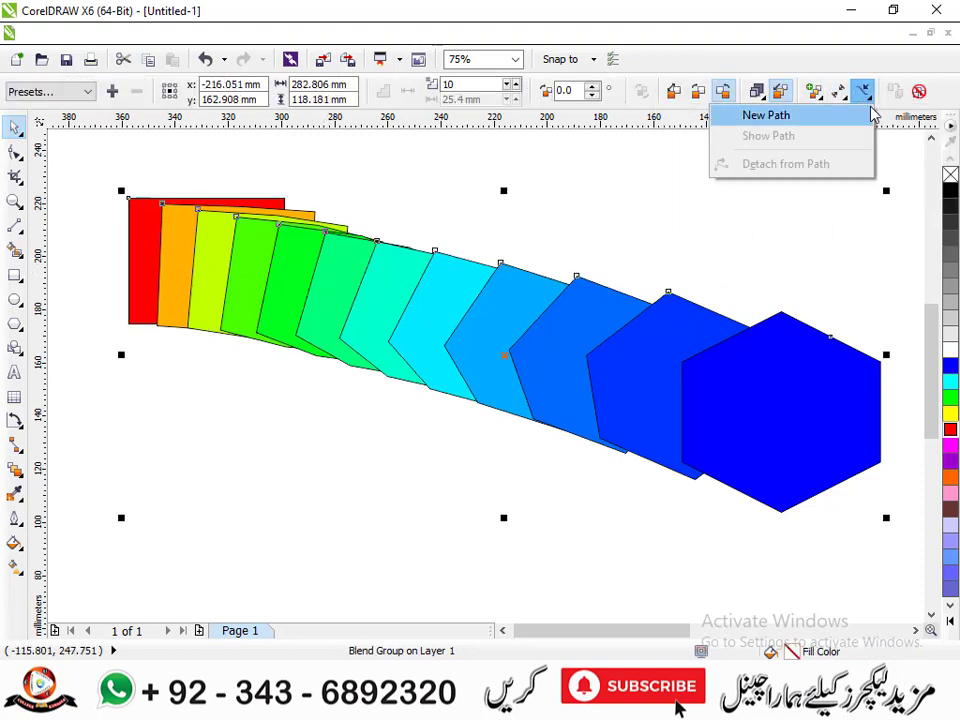
click(844, 94)
click(840, 92)
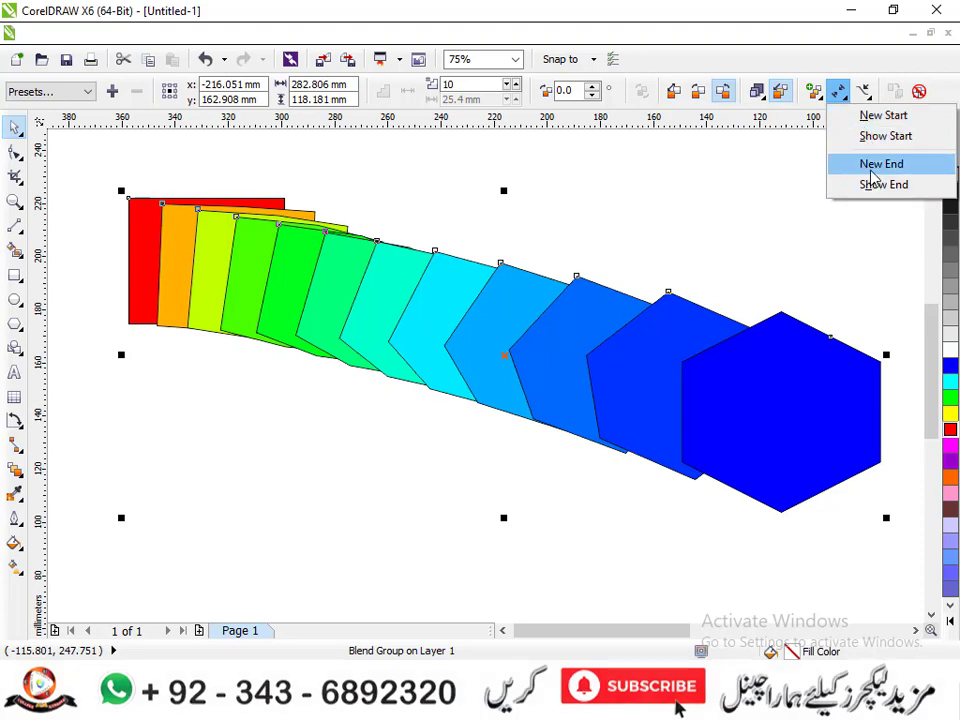
click(864, 93)
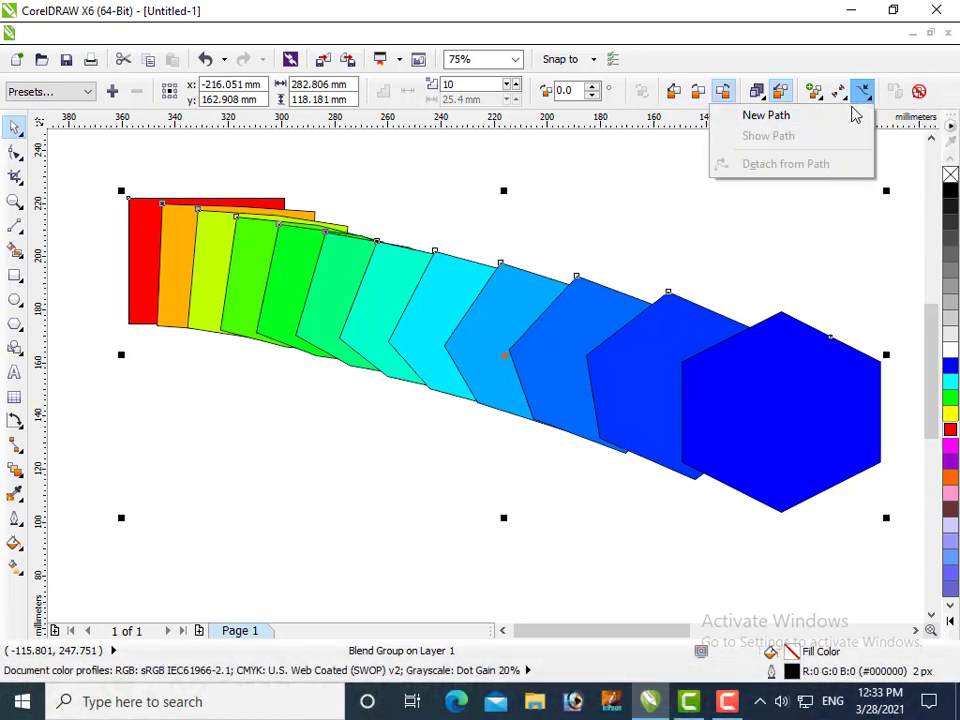
click(390, 275)
click(388, 285)
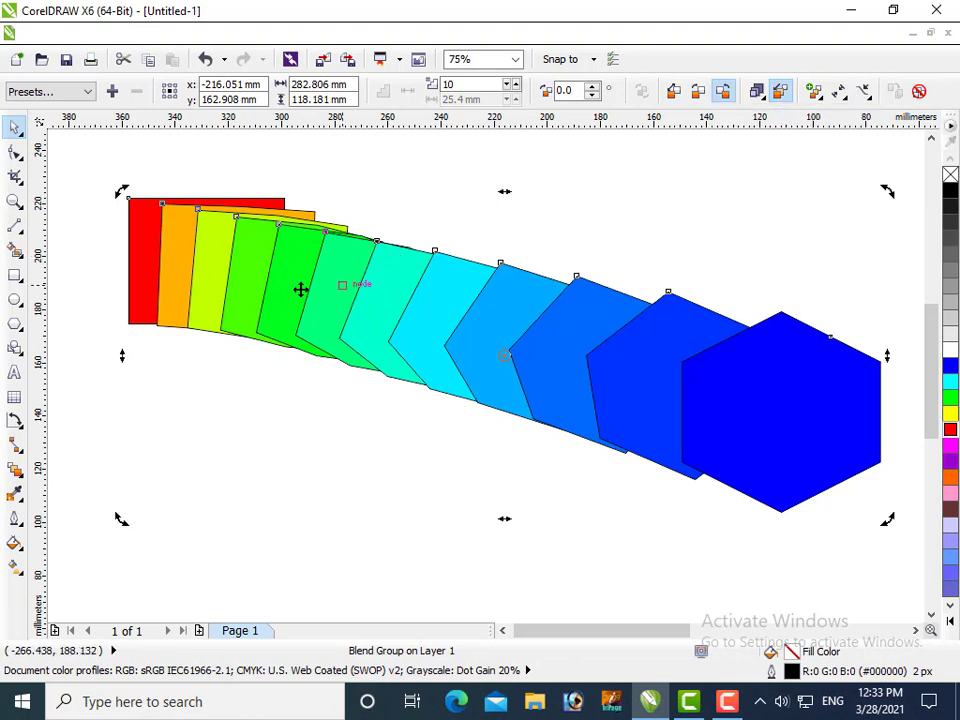
Select only the blue hexagon and rotate it counterclockwise to about 22.7 degrees
click(175, 418)
click(286, 333)
click(793, 402)
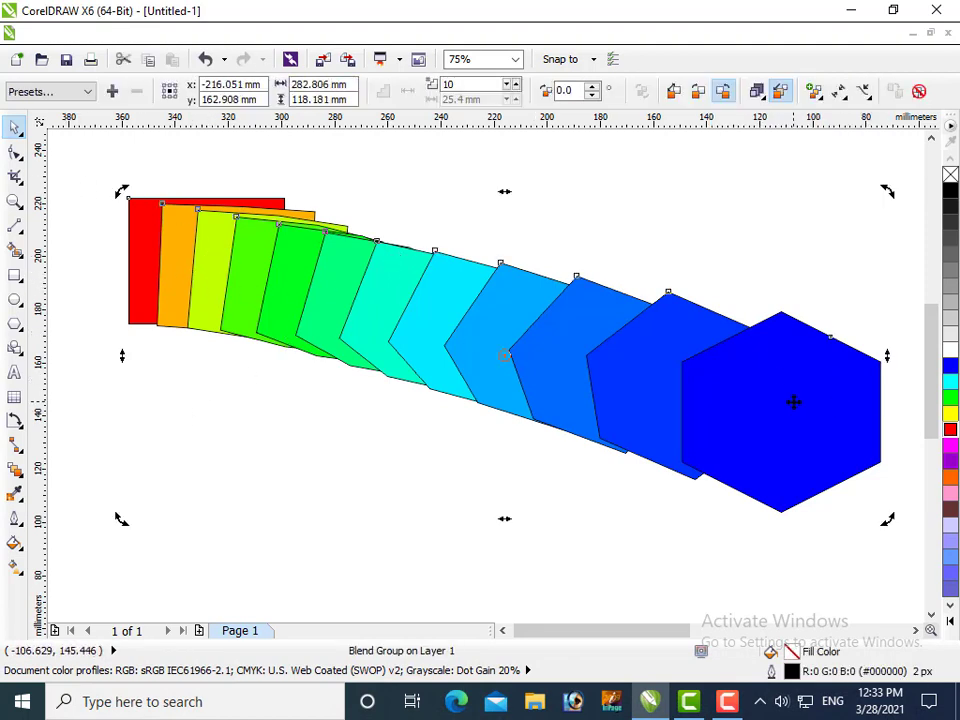
click(660, 476)
click(732, 438)
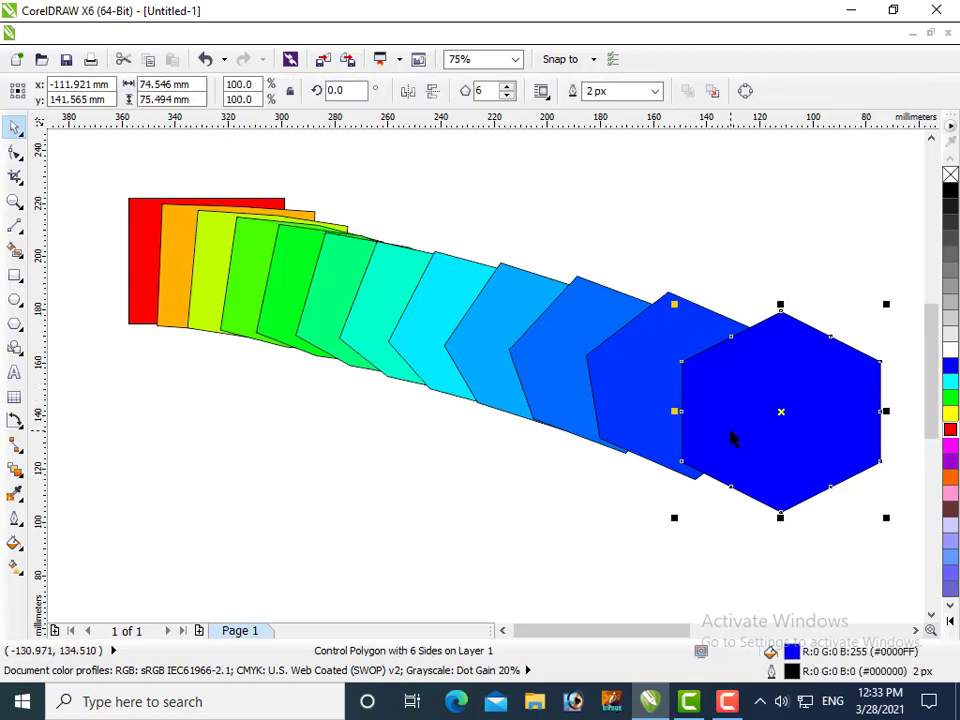
click(807, 348)
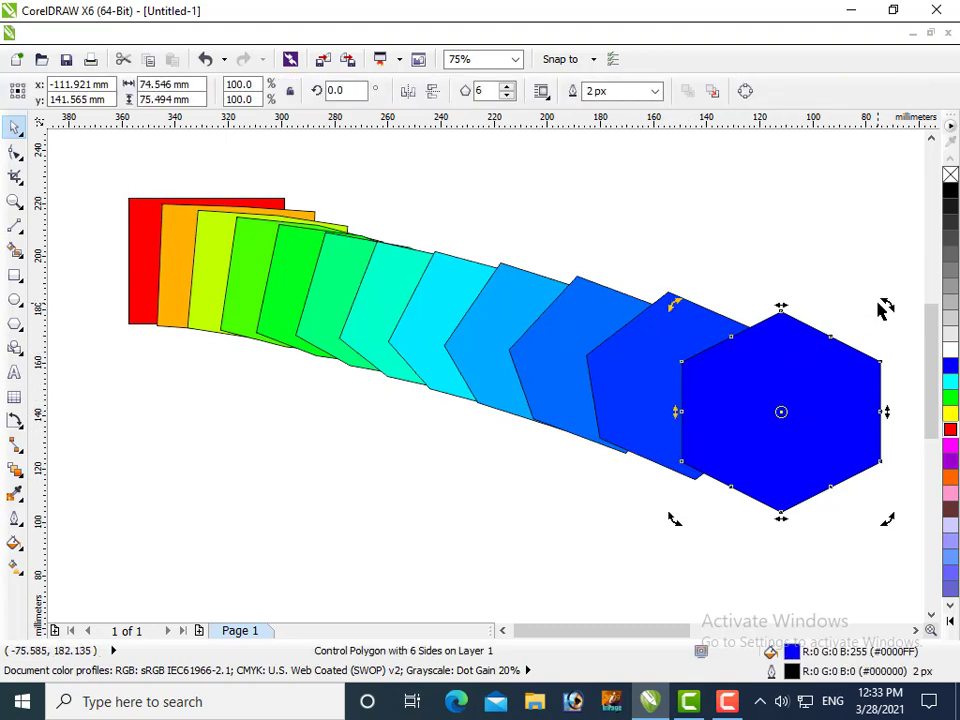
drag(887, 302, 838, 270)
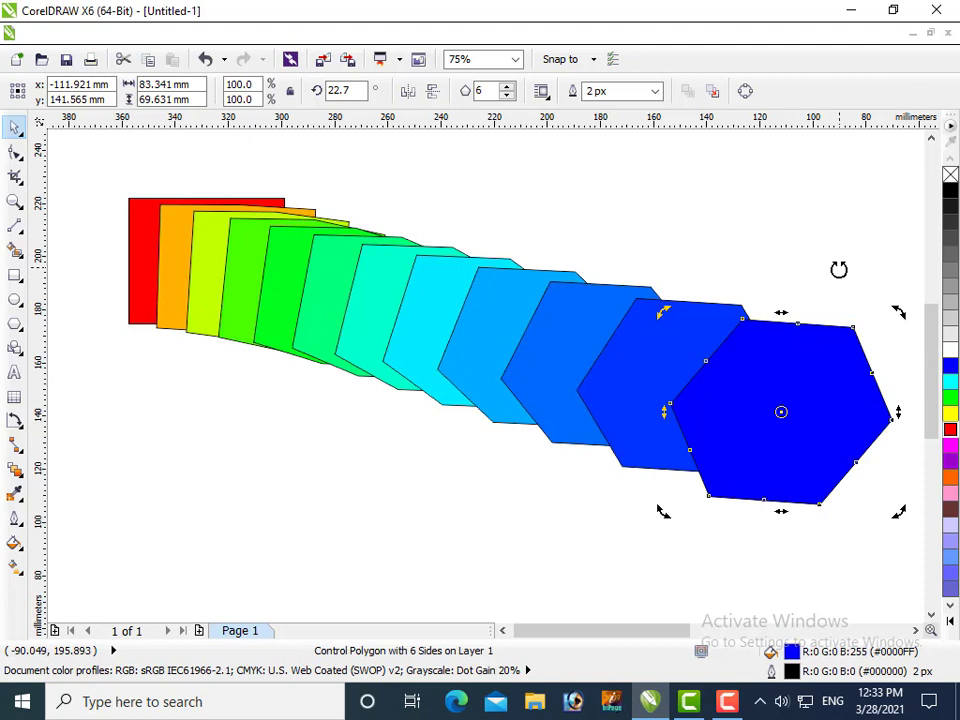
Select the red start rectangle and rotate it clockwise to about 335.4 degrees
click(147, 215)
click(145, 207)
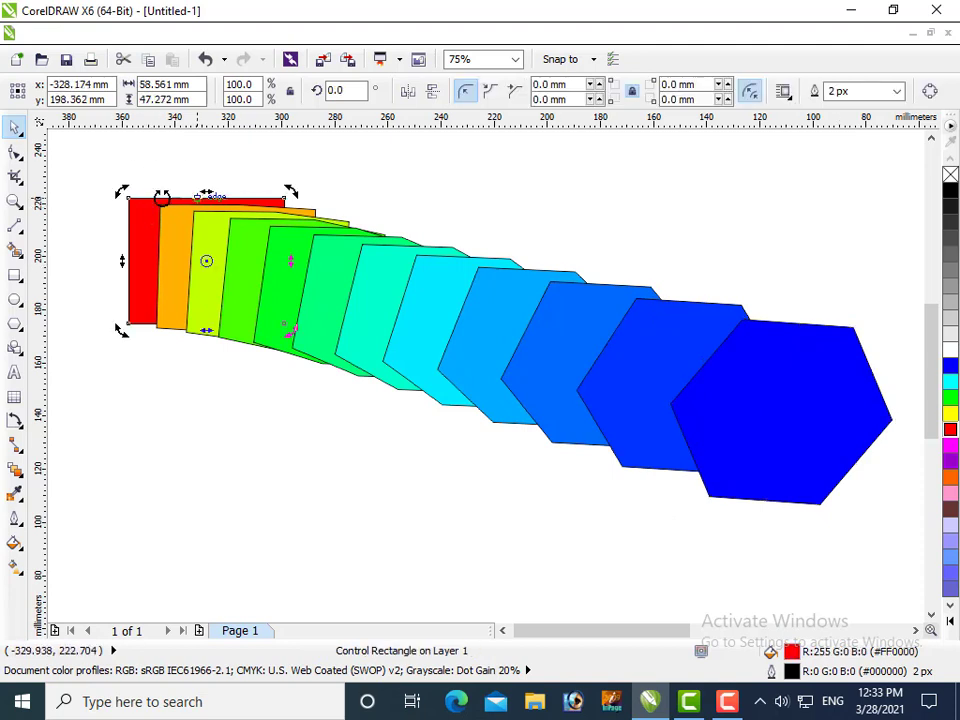
drag(121, 190, 151, 151)
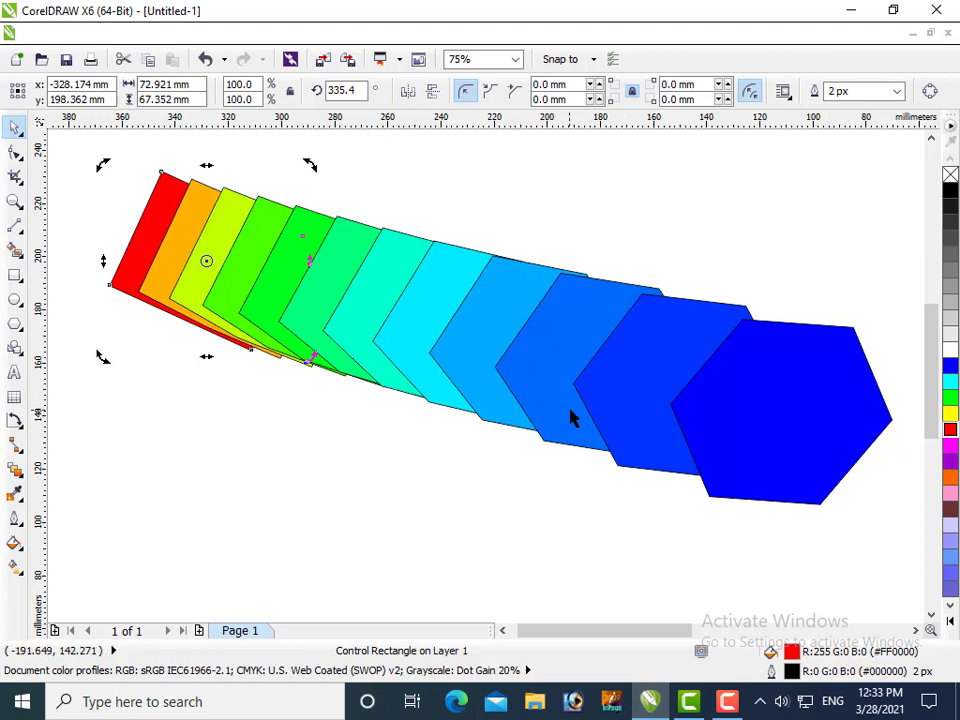
Move the whole blend up and to the left to free space below it, and deselect it
scroll(572, 405, down, 2)
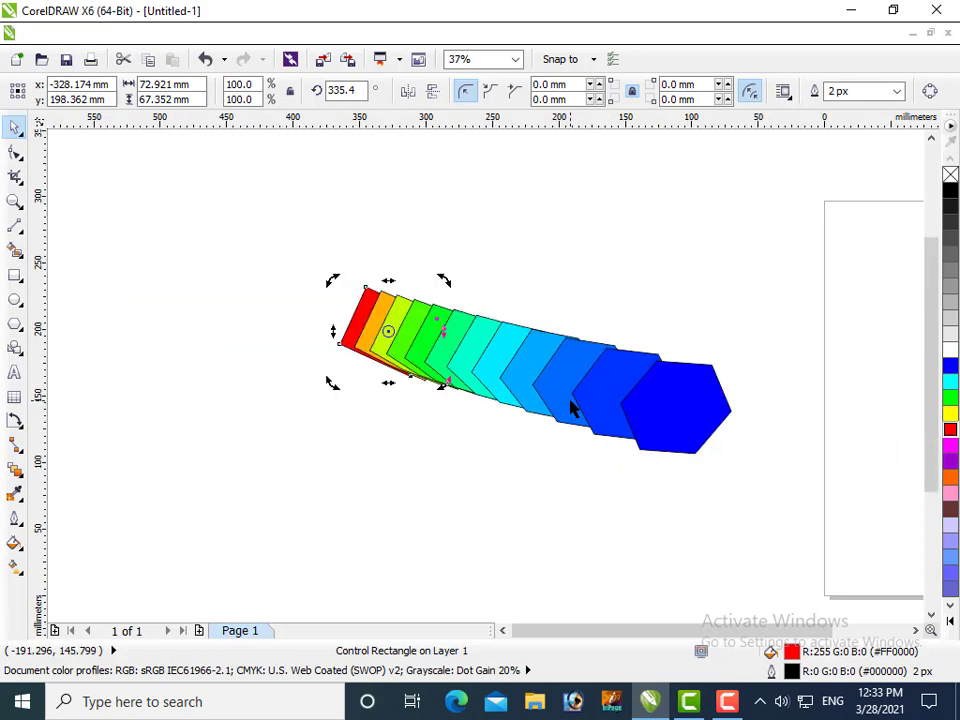
drag(617, 386, 553, 290)
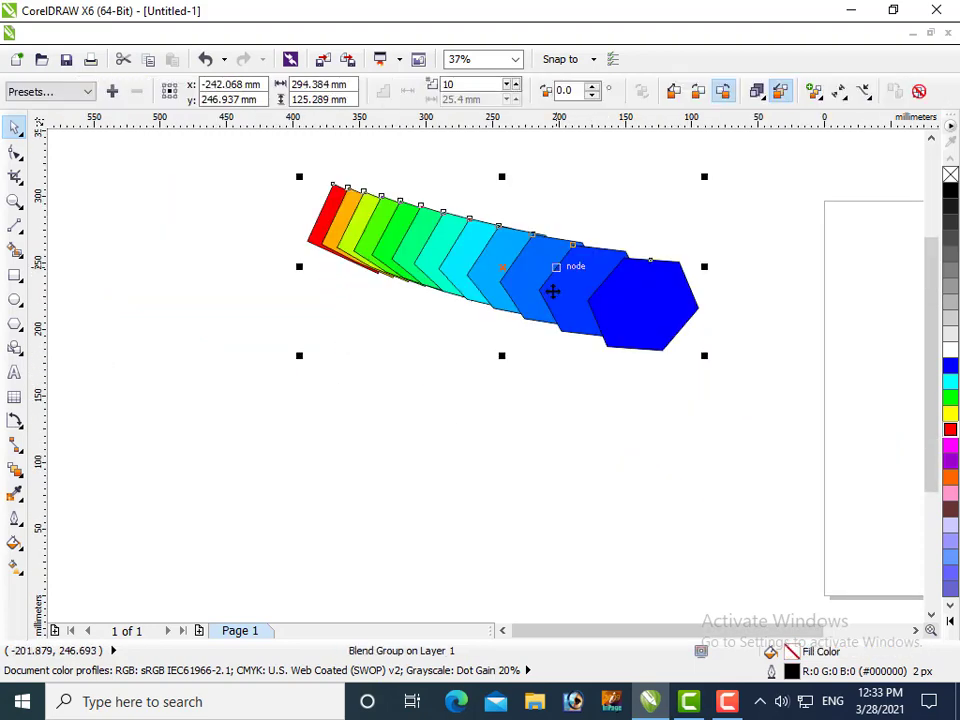
key(Escape)
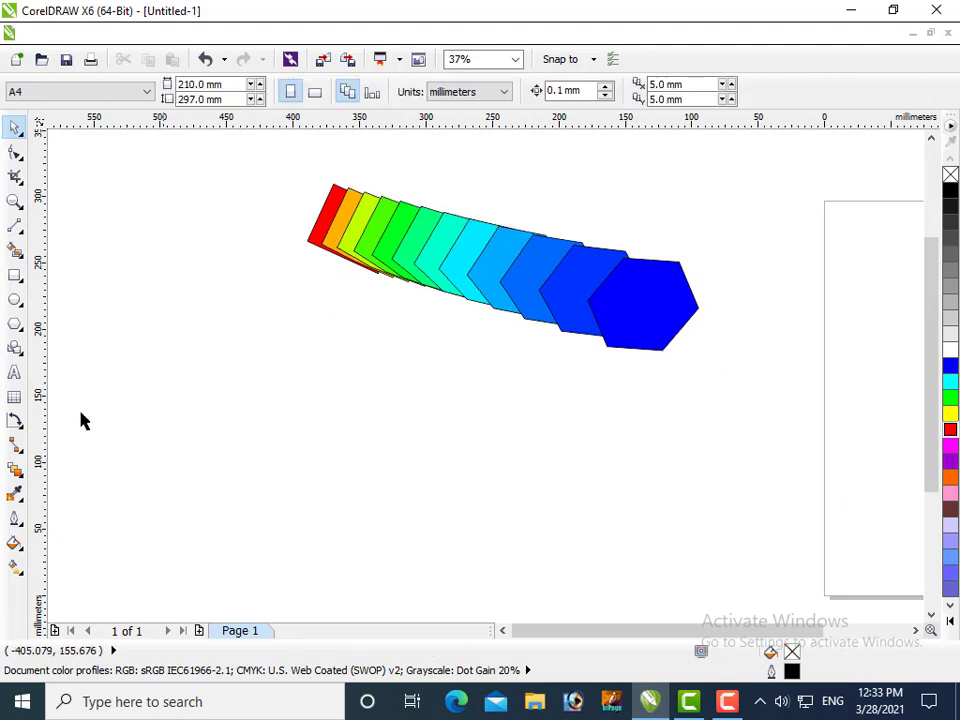
Draw a rectangle about 159 by 134 mm below the blend and fill it blue
click(14, 467)
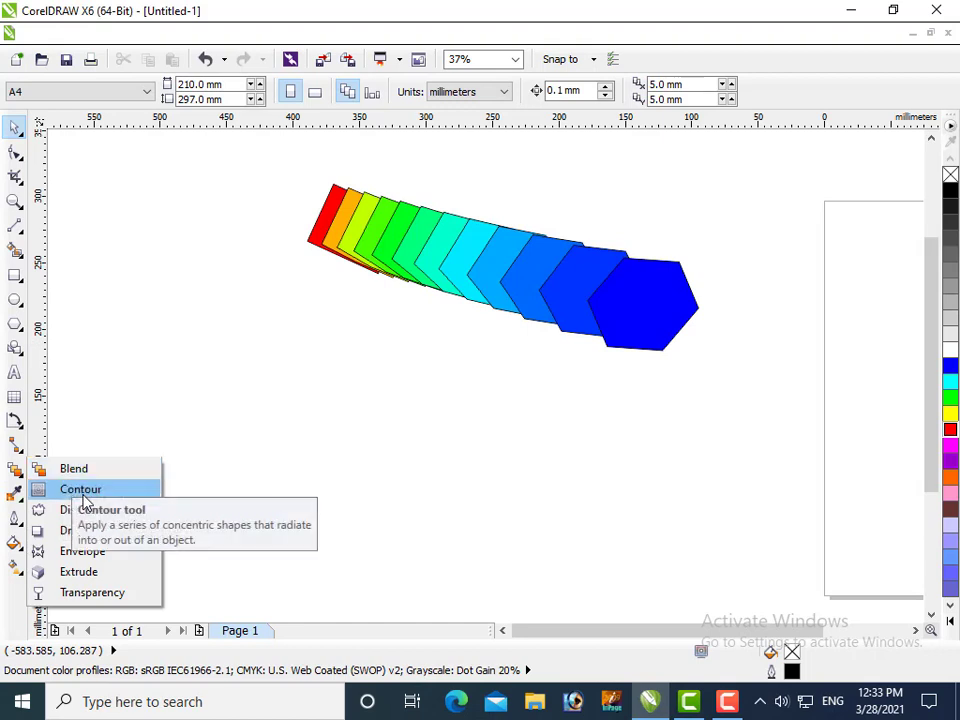
click(17, 277)
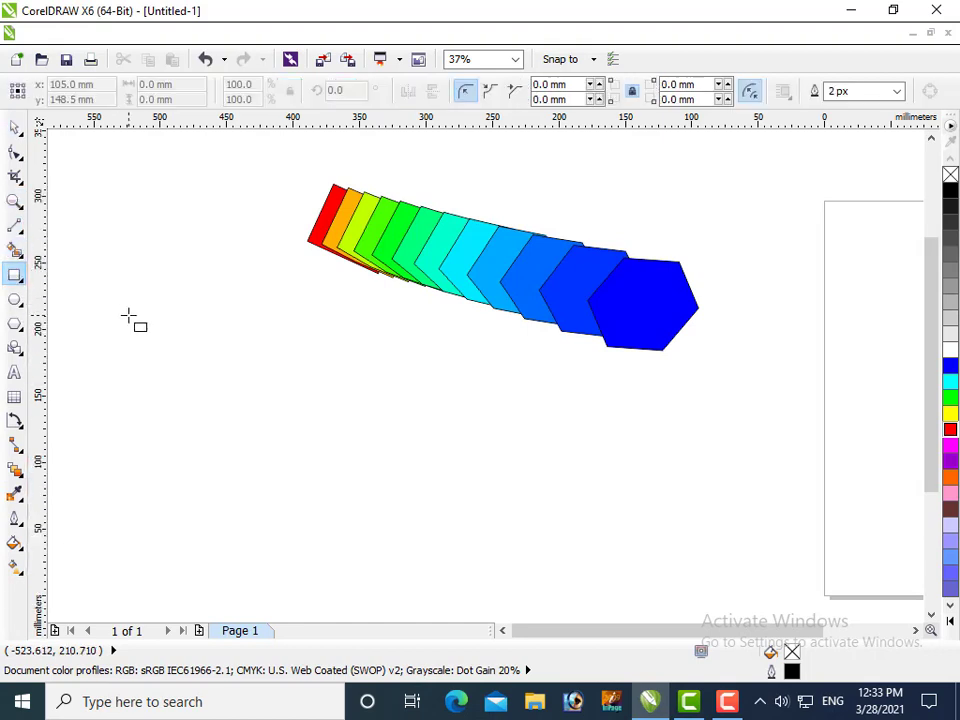
drag(226, 351, 437, 529)
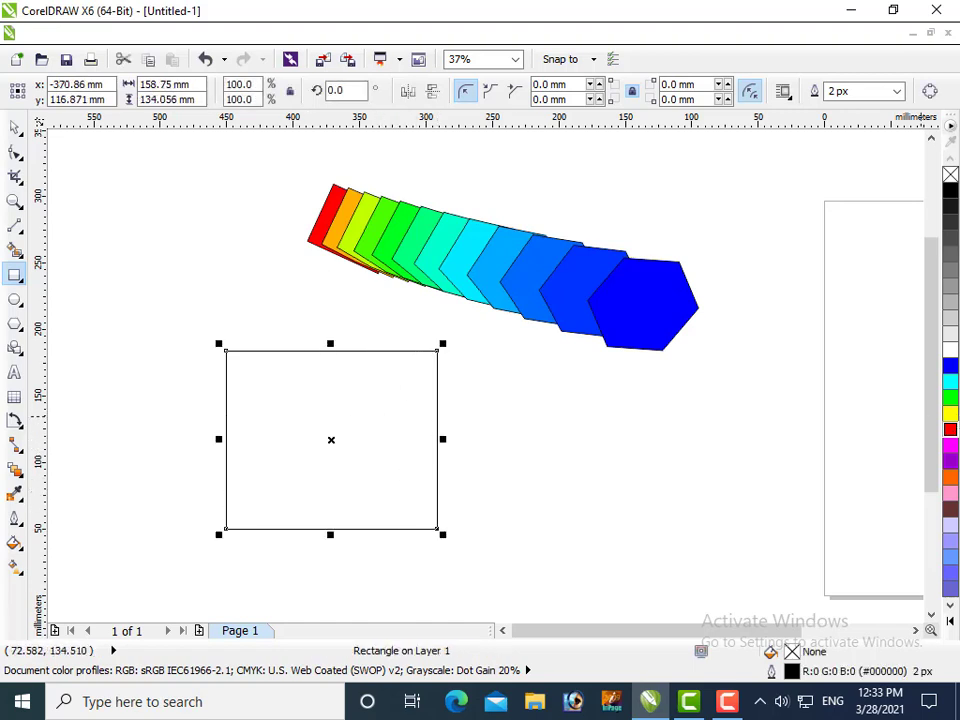
click(951, 367)
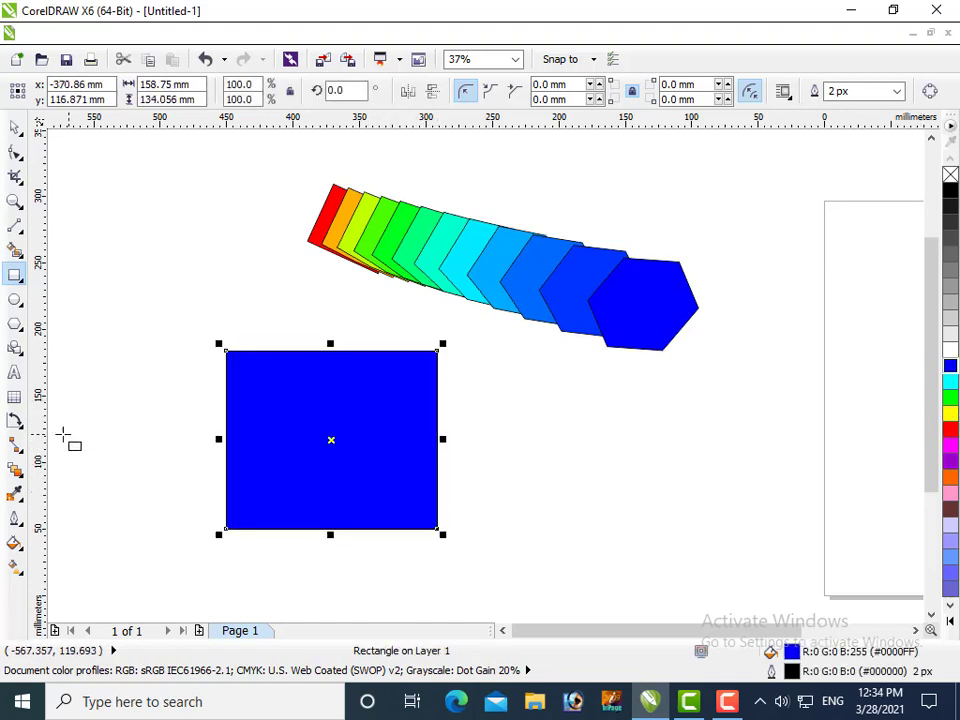
Apply an outside contour to the blue rectangle and turn it into an inside contour of 16 steps with about 2.06 mm offset
click(15, 467)
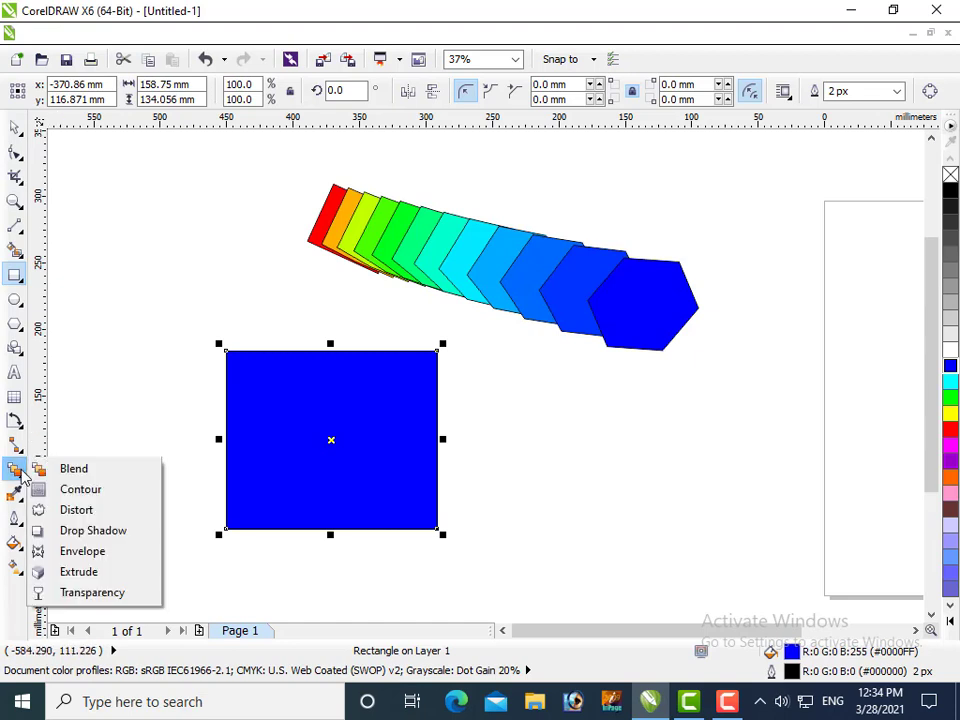
click(84, 494)
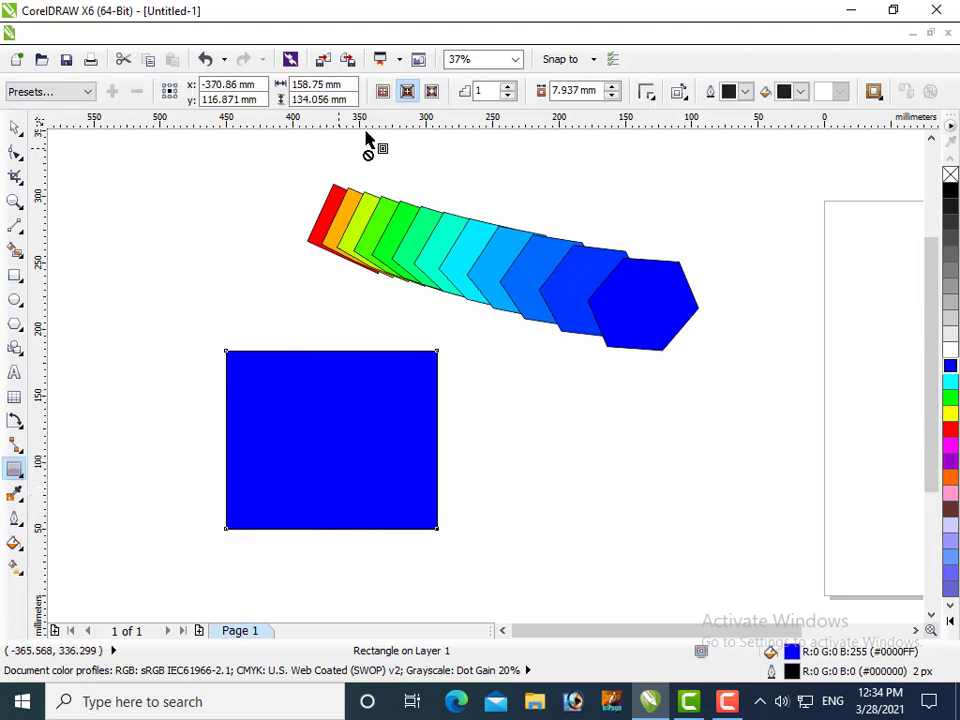
click(431, 91)
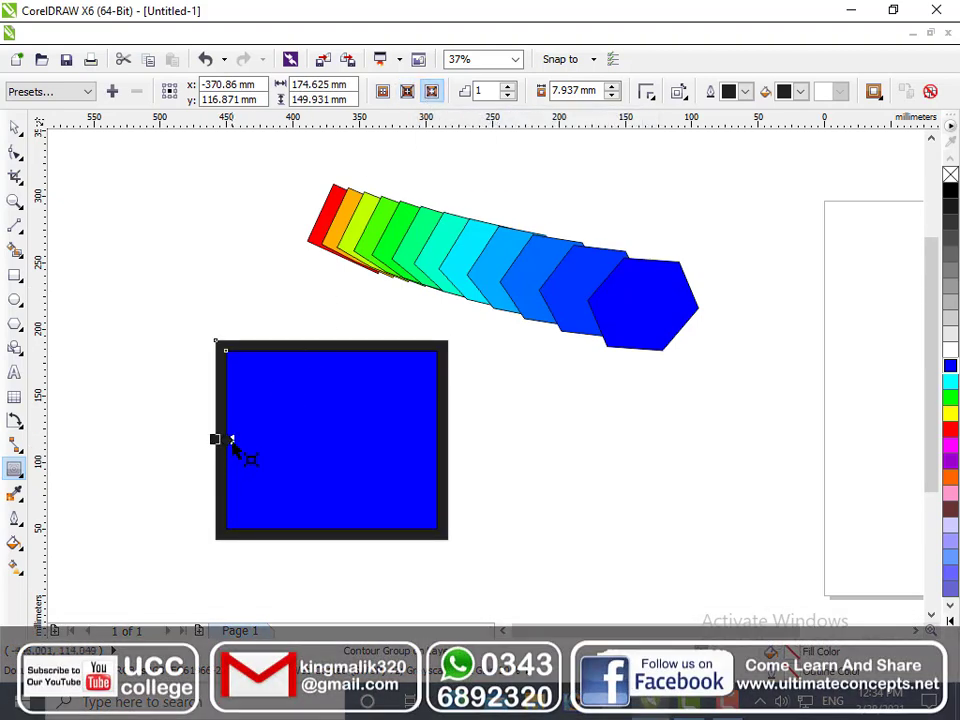
mouse_move(240, 446)
mouse_down()
mouse_move(282, 440)
mouse_move(243, 440)
mouse_up()
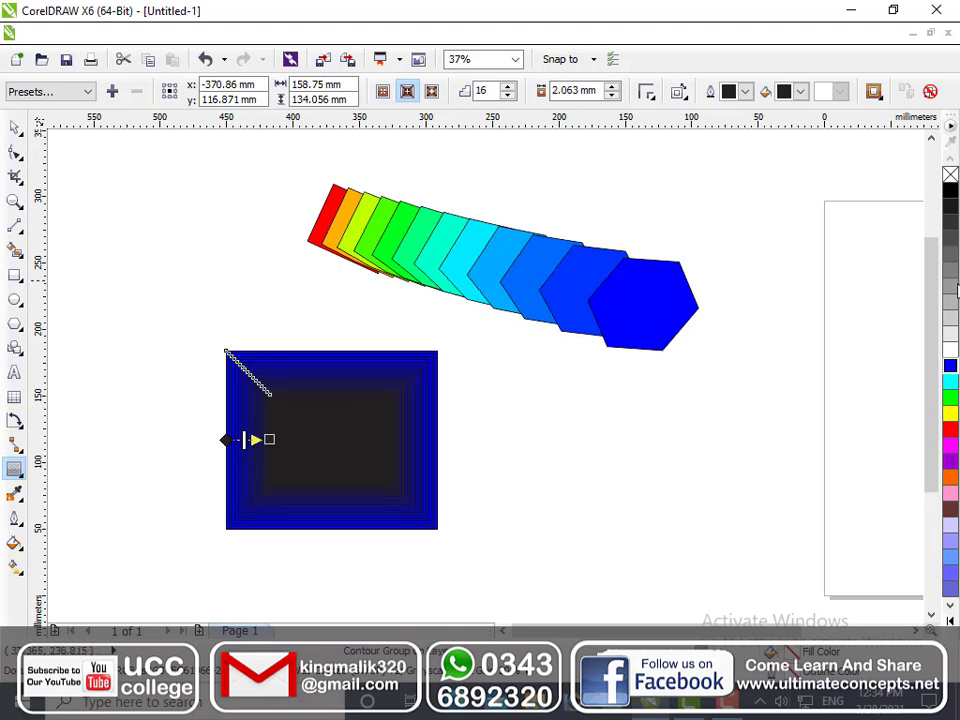
Fill the contoured rectangle green and make its contour run outside with 11 steps at about 2.82 mm offset
click(950, 399)
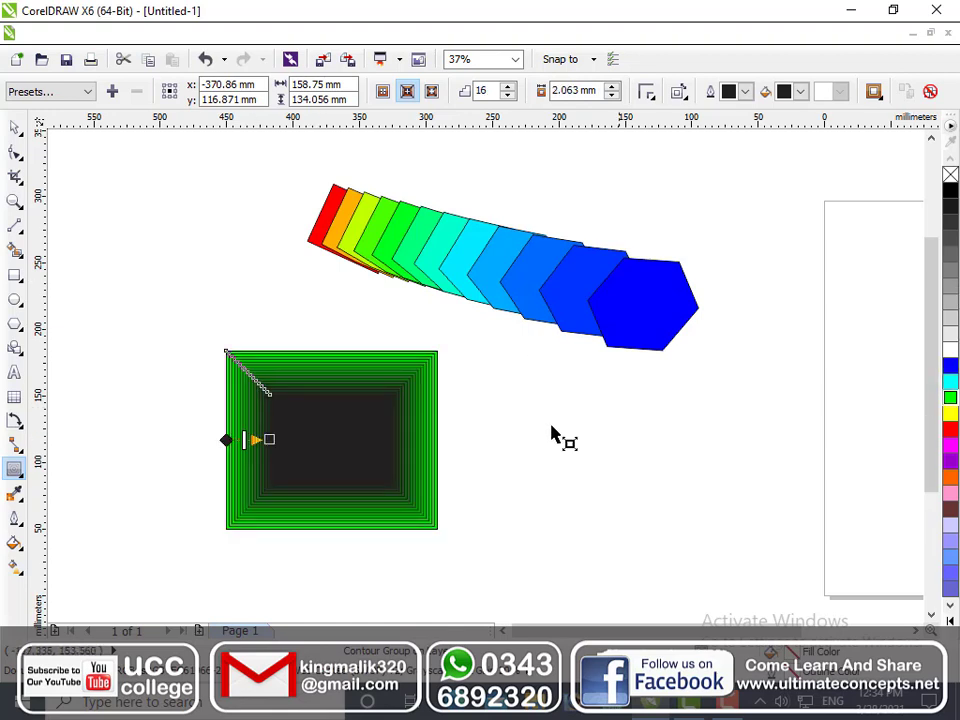
click(431, 91)
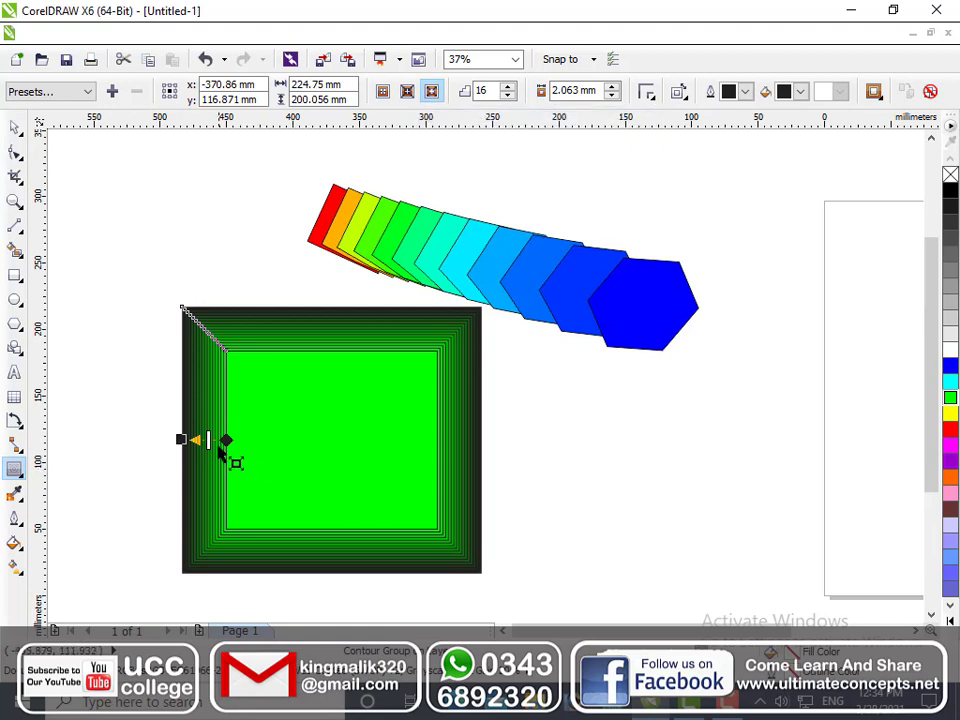
mouse_move(208, 440)
mouse_down()
mouse_move(195, 440)
mouse_move(213, 441)
mouse_up()
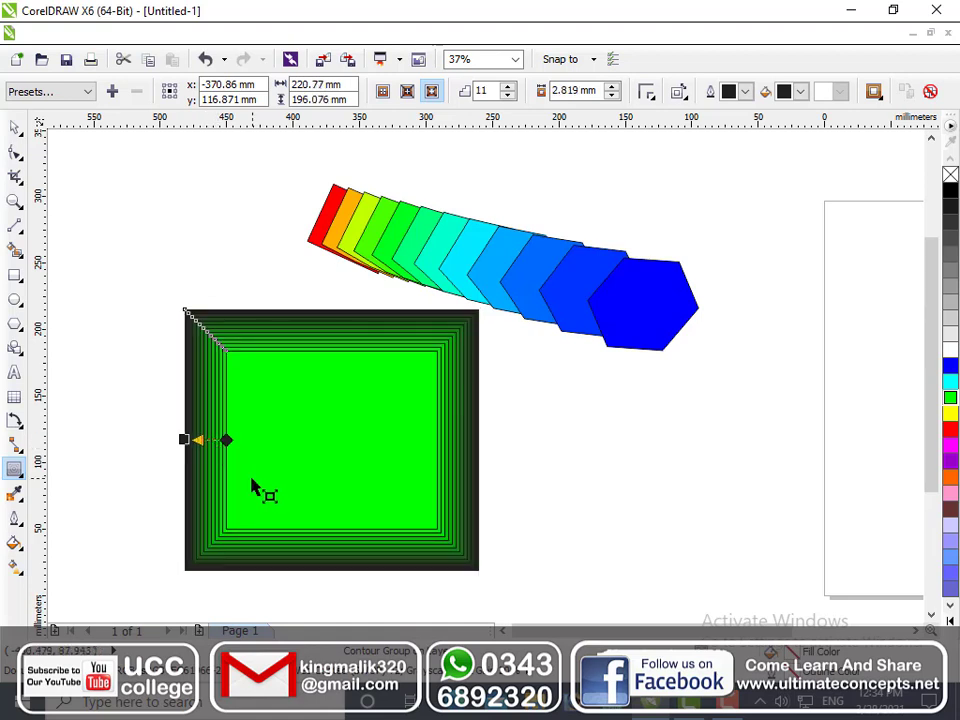
Review the available contour presets and set the contour's outline color to red
click(89, 93)
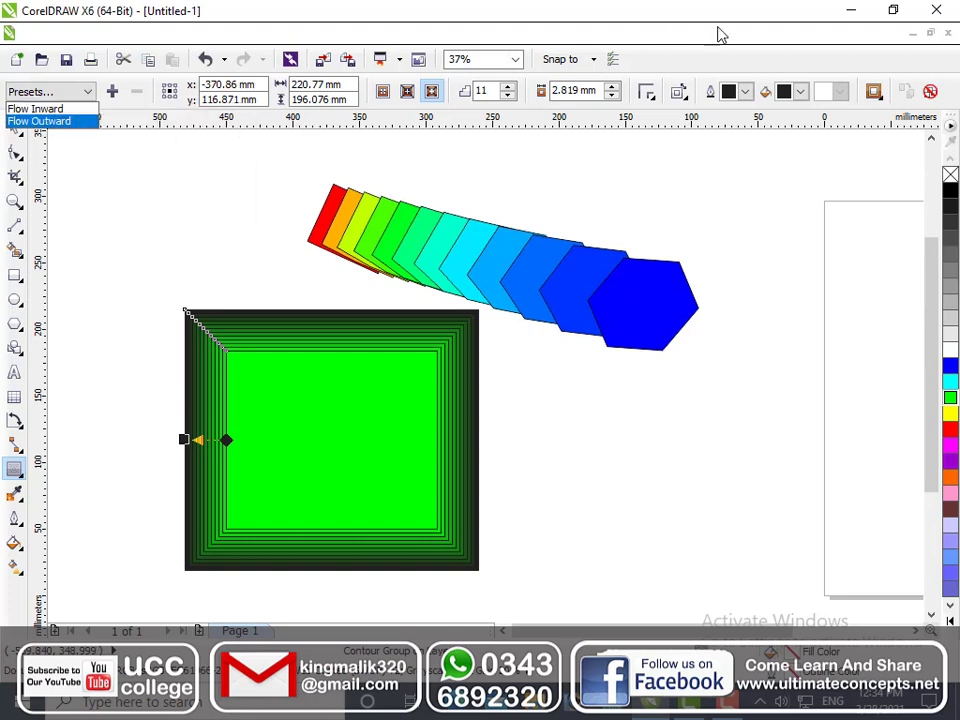
click(745, 93)
click(746, 94)
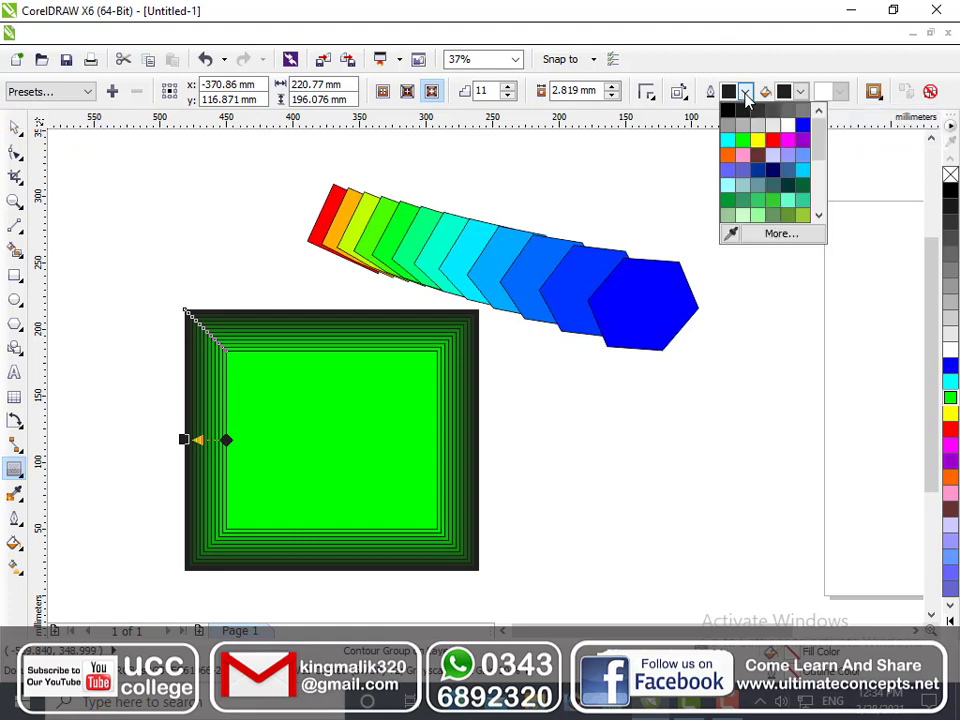
click(773, 139)
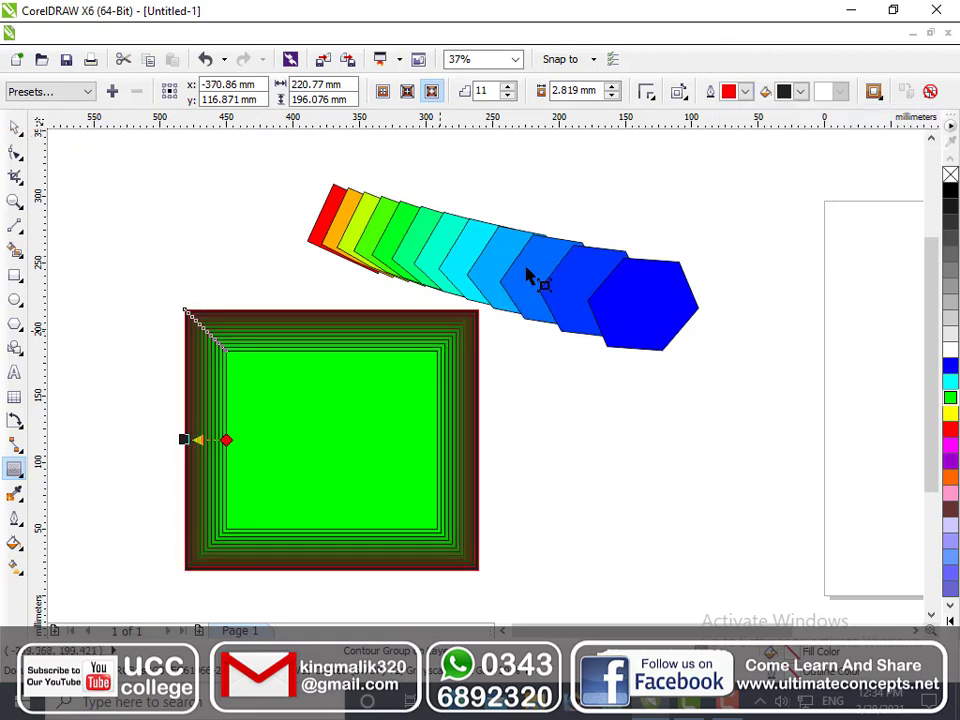
Set the contour's fill color to magenta, unlink its acceleration settings, and shift object acceleration up and color acceleration down
click(800, 92)
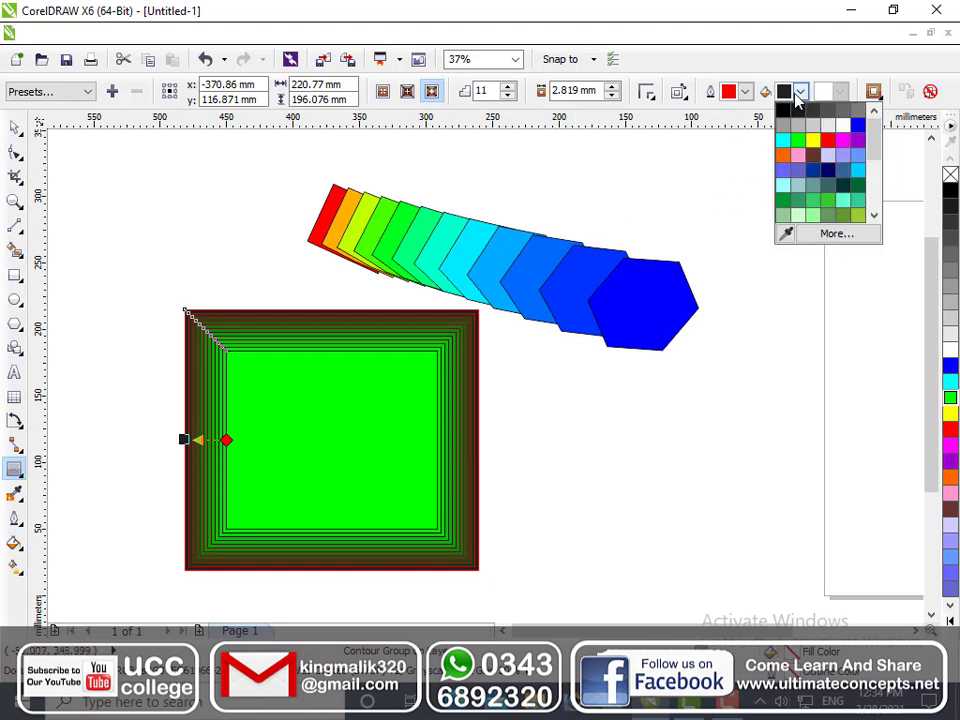
click(845, 146)
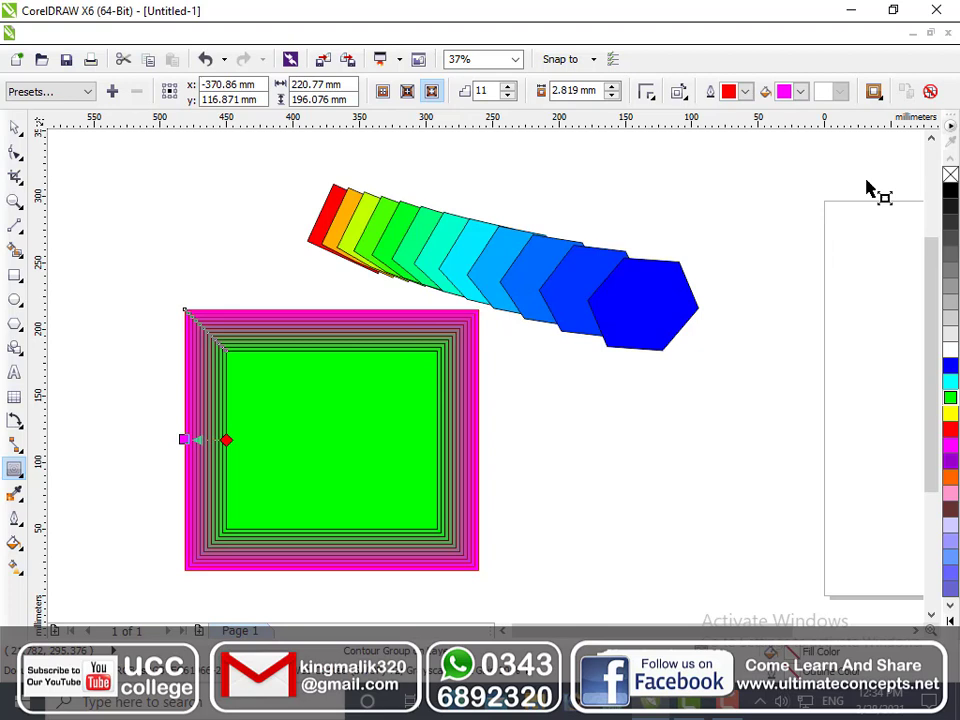
click(875, 93)
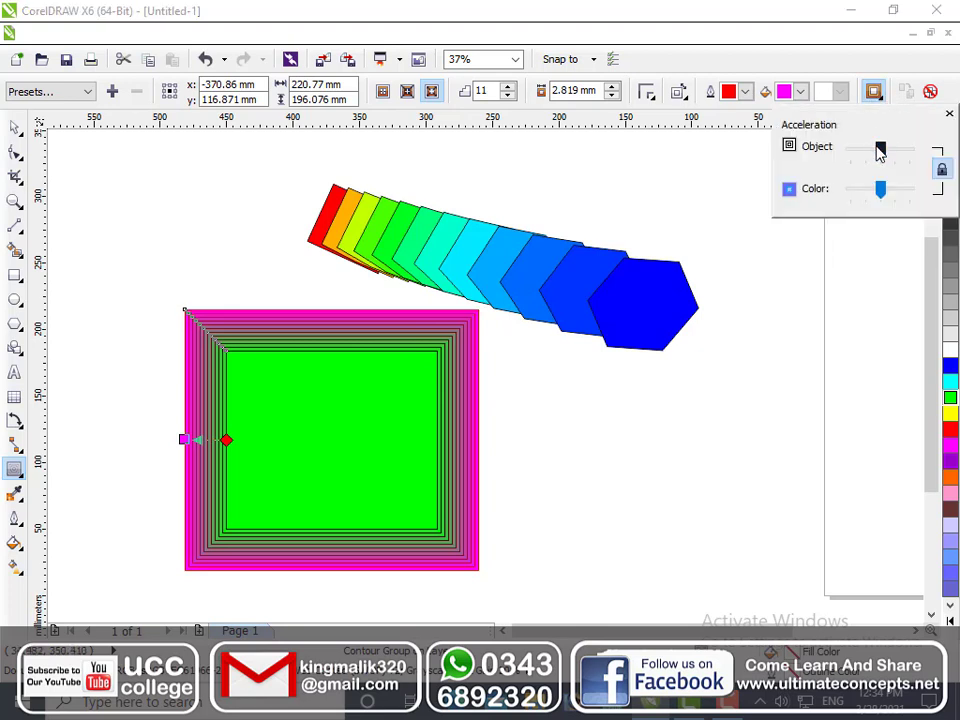
drag(877, 150, 866, 196)
click(941, 170)
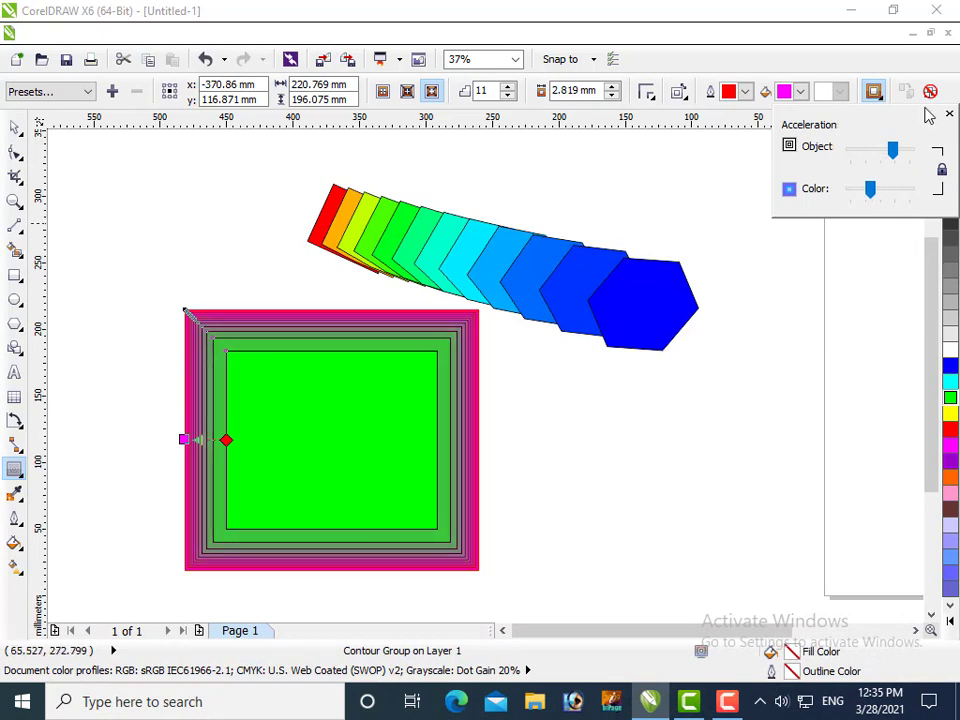
click(871, 43)
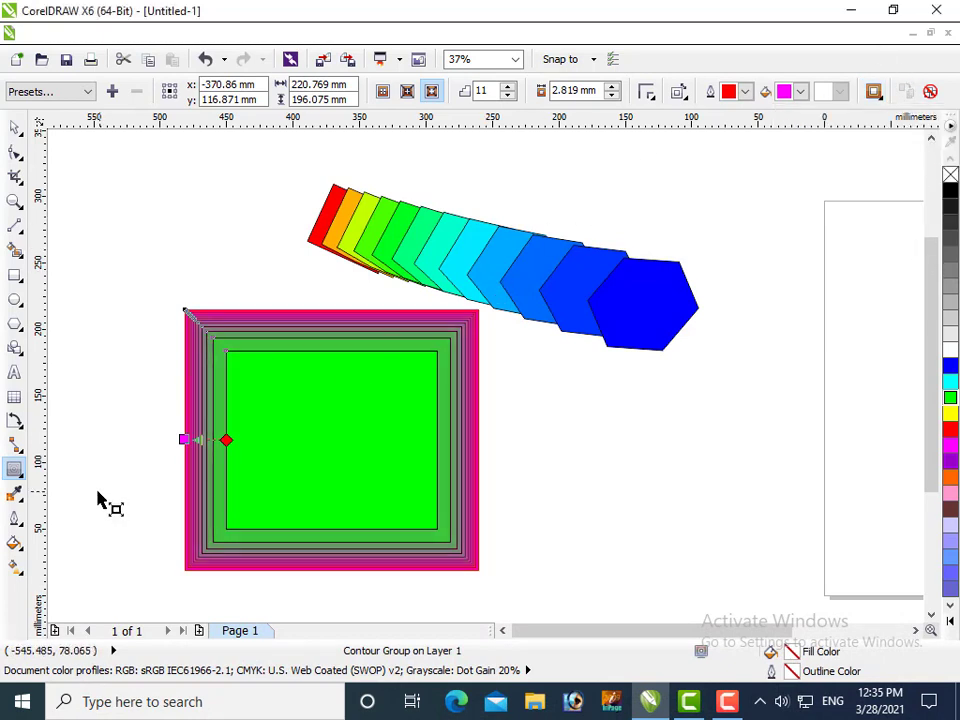
Scale the contoured rectangle down to about 196 by 175 mm and place it over the page's left edge beside the blend's blue hexagon
click(12, 474)
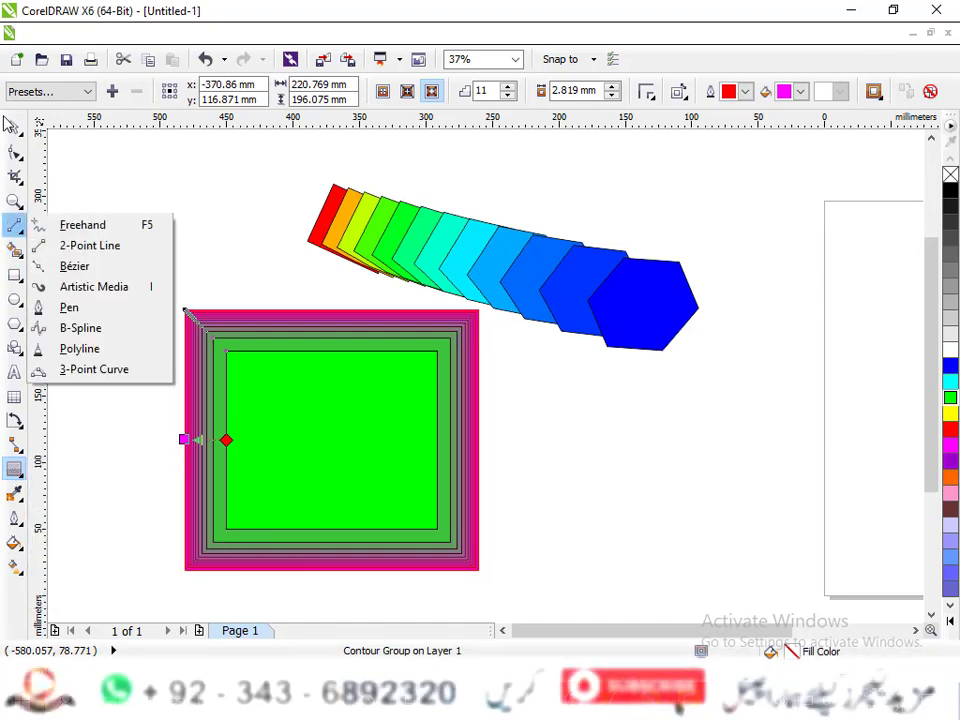
click(15, 127)
drag(261, 321, 647, 403)
scroll(706, 403, down, 2)
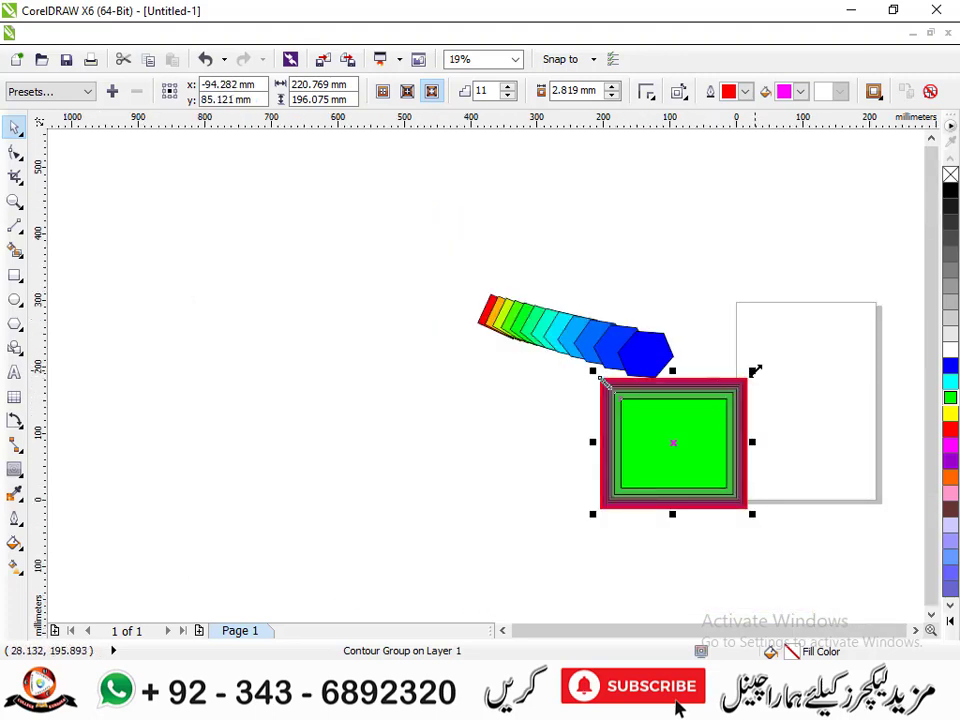
drag(755, 370, 718, 384)
drag(696, 439, 769, 404)
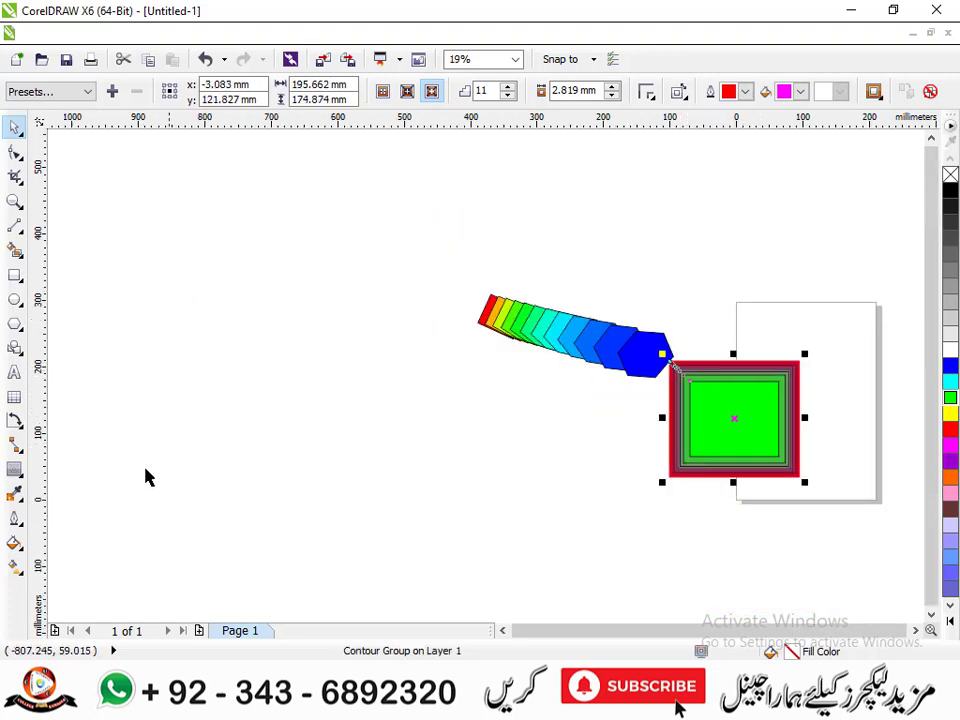
Draw a rectangle about 329 by 178 mm and, below it, an ellipse about 411 by 233 mm in the empty area left of the blend
click(15, 274)
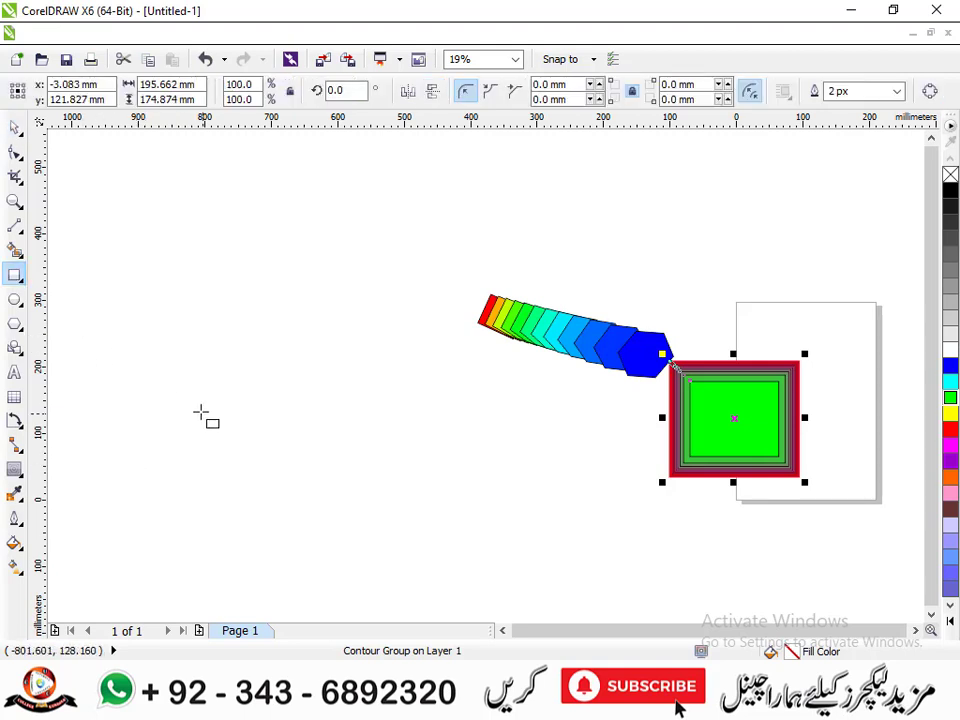
mouse_move(112, 268)
mouse_down()
mouse_move(225, 366)
mouse_move(332, 387)
mouse_up()
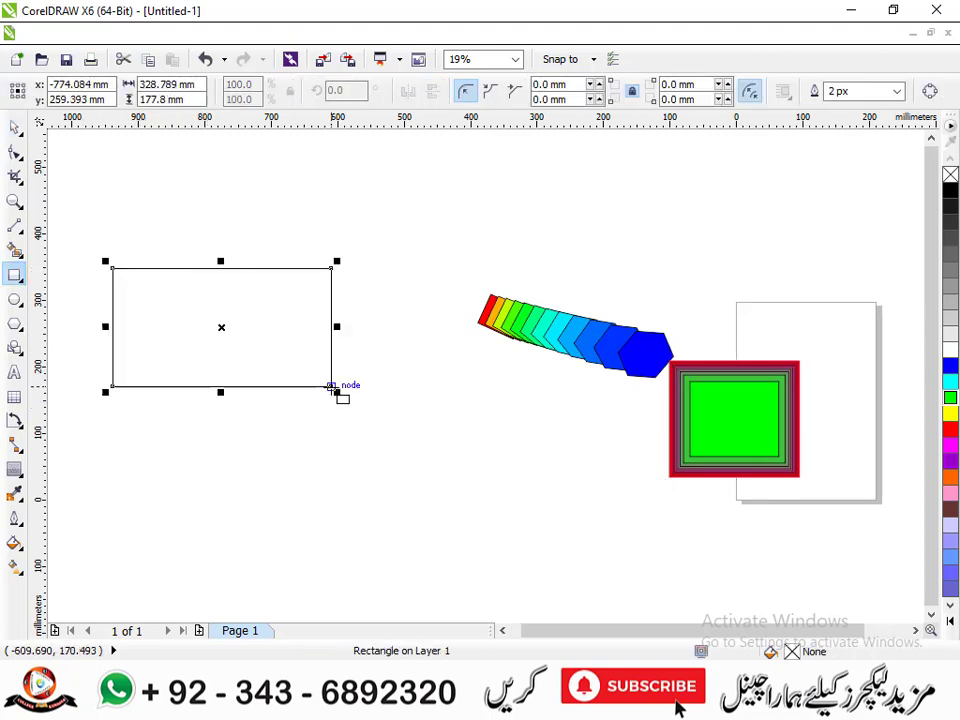
click(18, 300)
drag(175, 486, 449, 592)
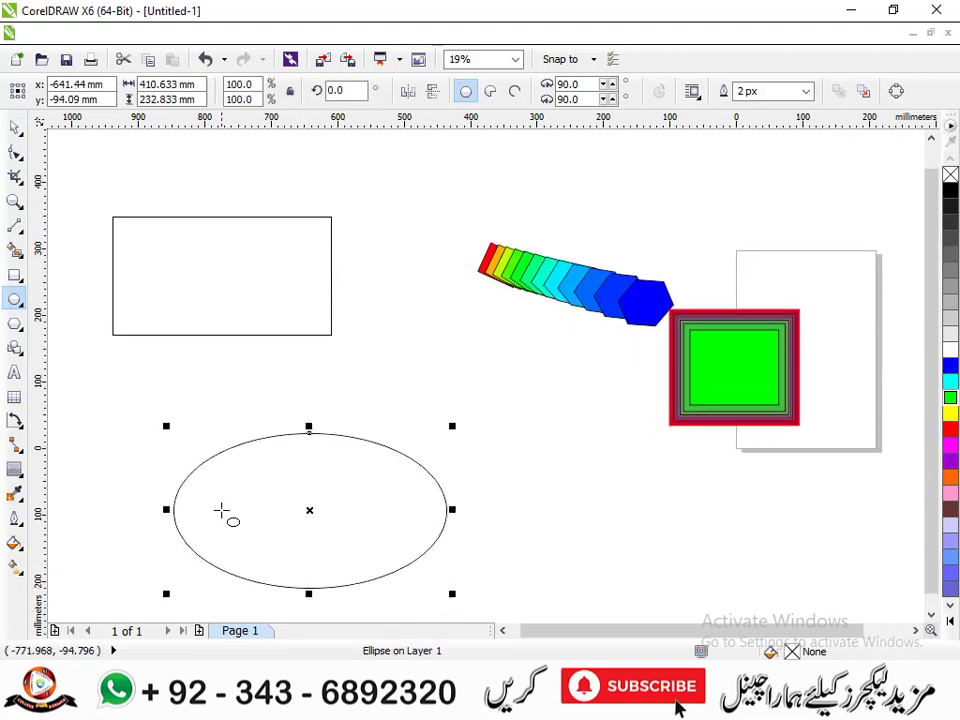
Distort the ellipse from its top node with a push and pull distortion of amplitude 19
click(15, 468)
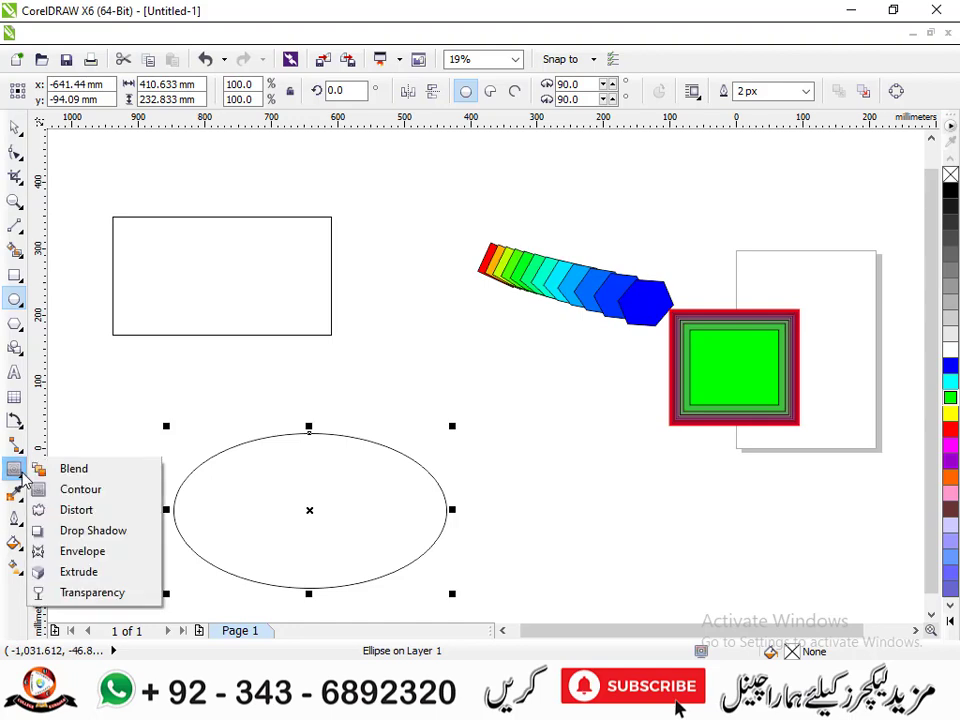
click(72, 510)
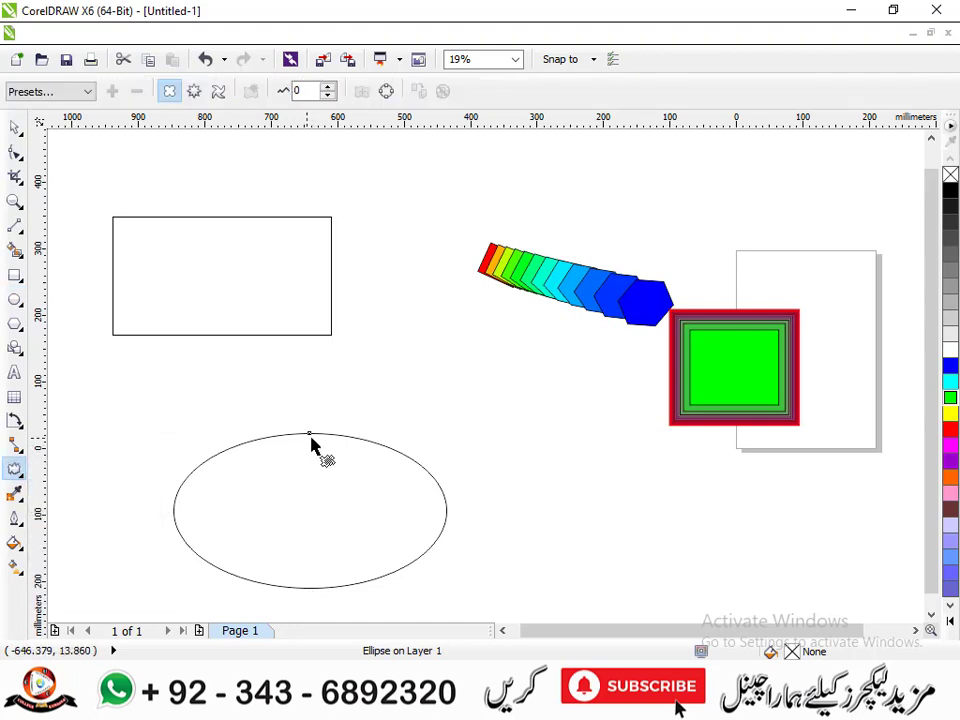
drag(309, 433, 318, 512)
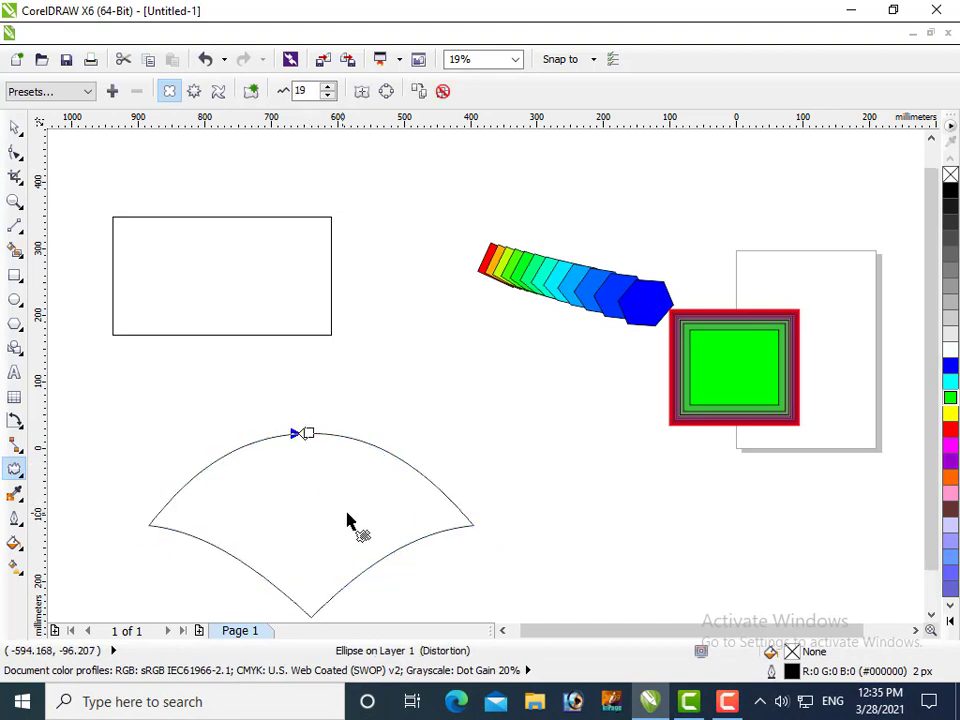
click(931, 615)
click(931, 615)
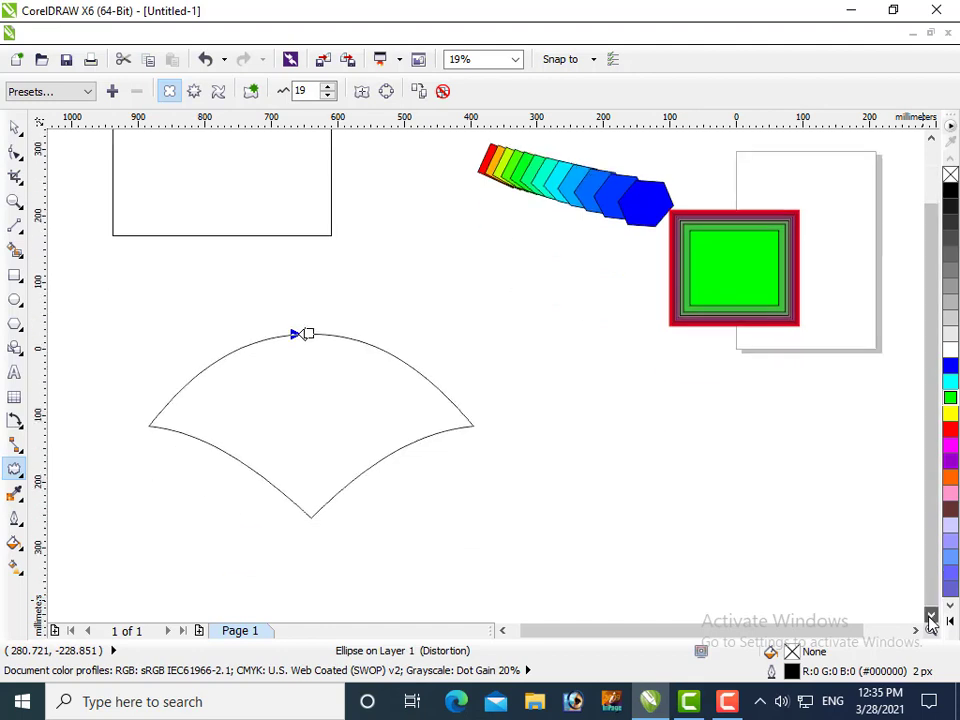
click(931, 615)
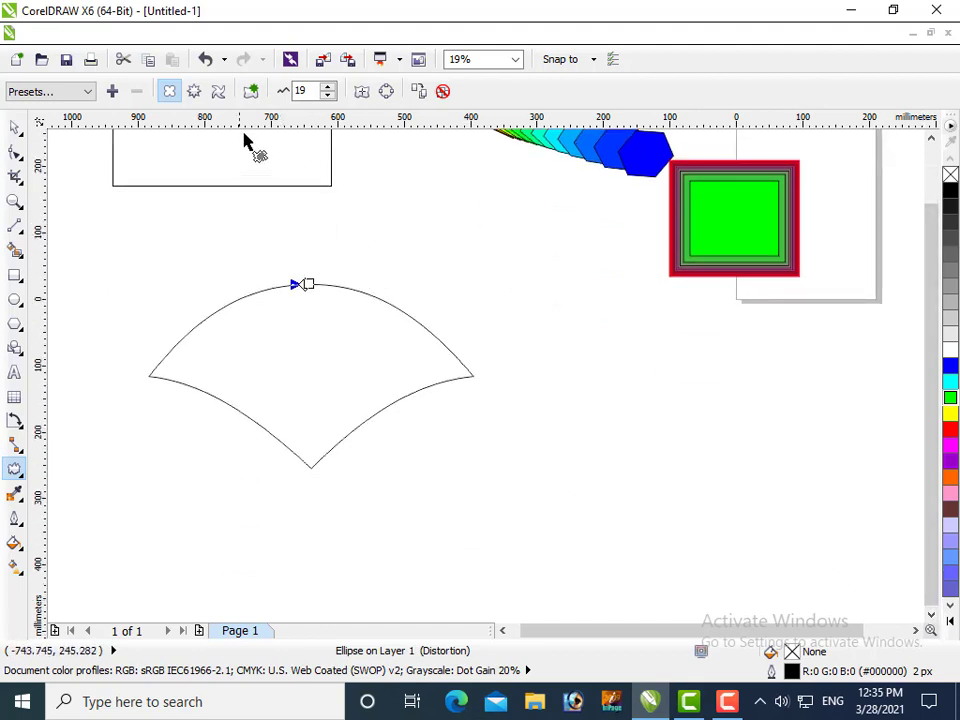
Try twister and push and pull distortions on the already distorted ellipse and undo them
click(220, 96)
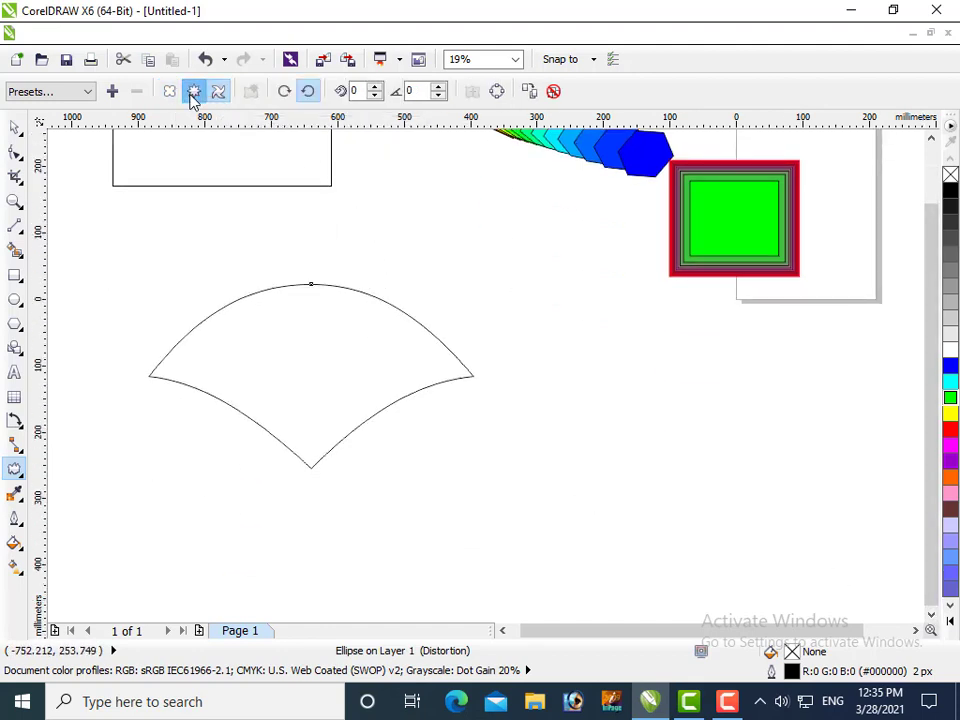
drag(313, 285, 292, 276)
click(194, 92)
click(170, 92)
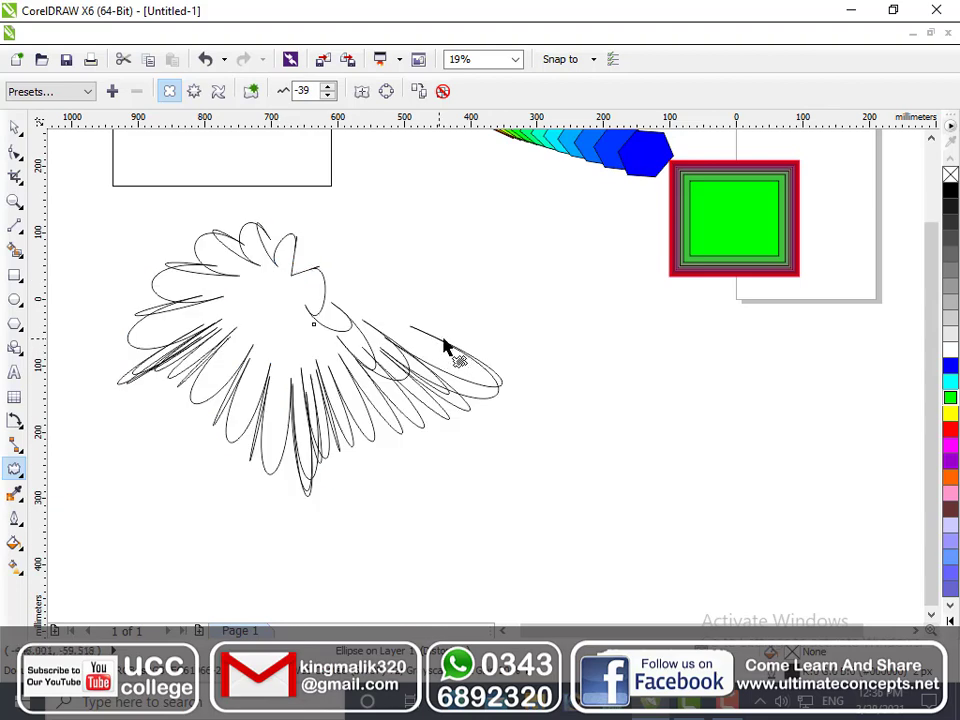
key(ctrl+z)
key(ctrl+z)
key(ctrl+z)
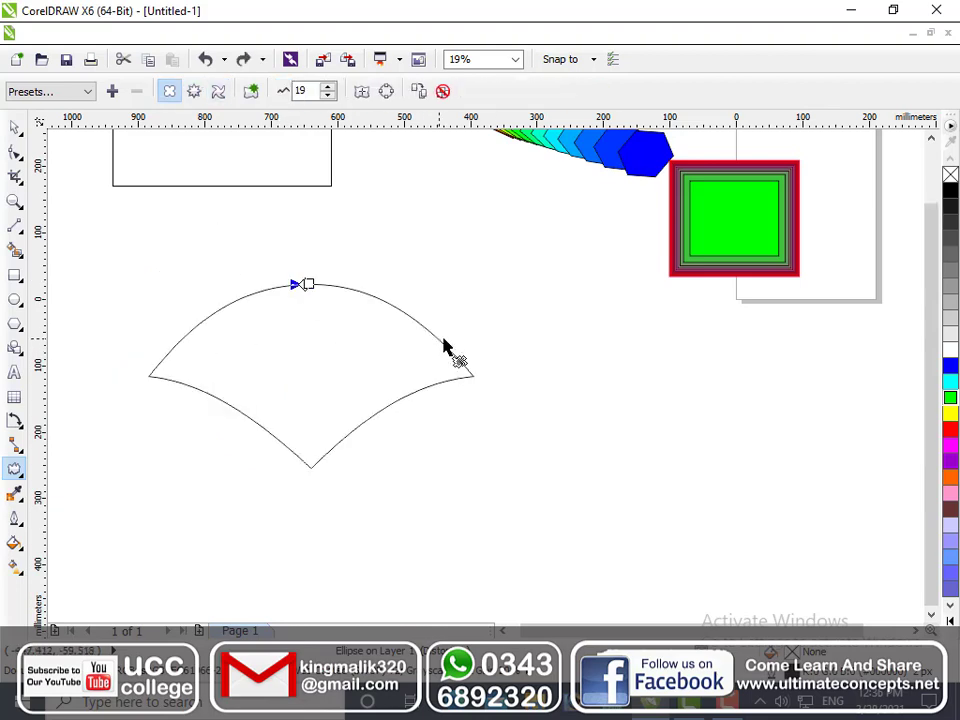
Apply the Stamp distortion preset to the ellipse and fill it black
click(87, 92)
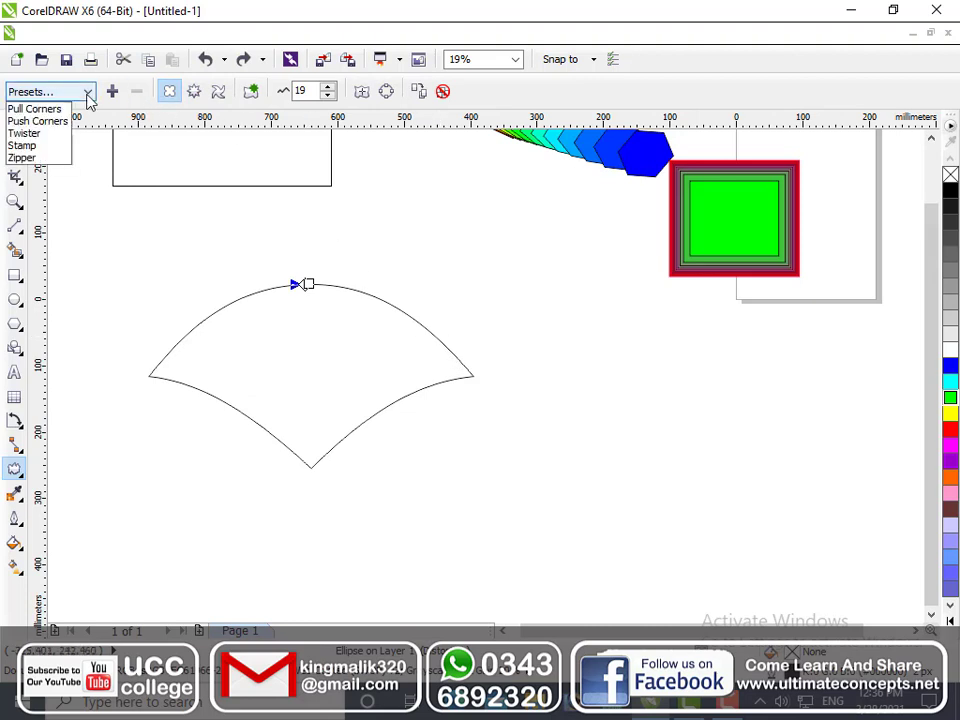
click(57, 148)
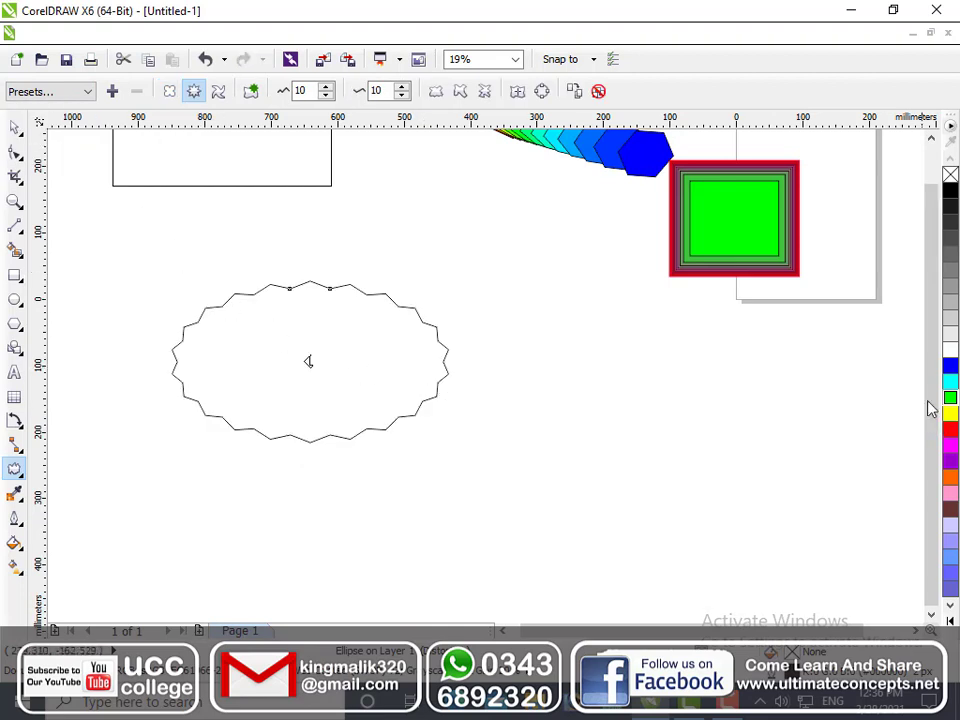
click(950, 190)
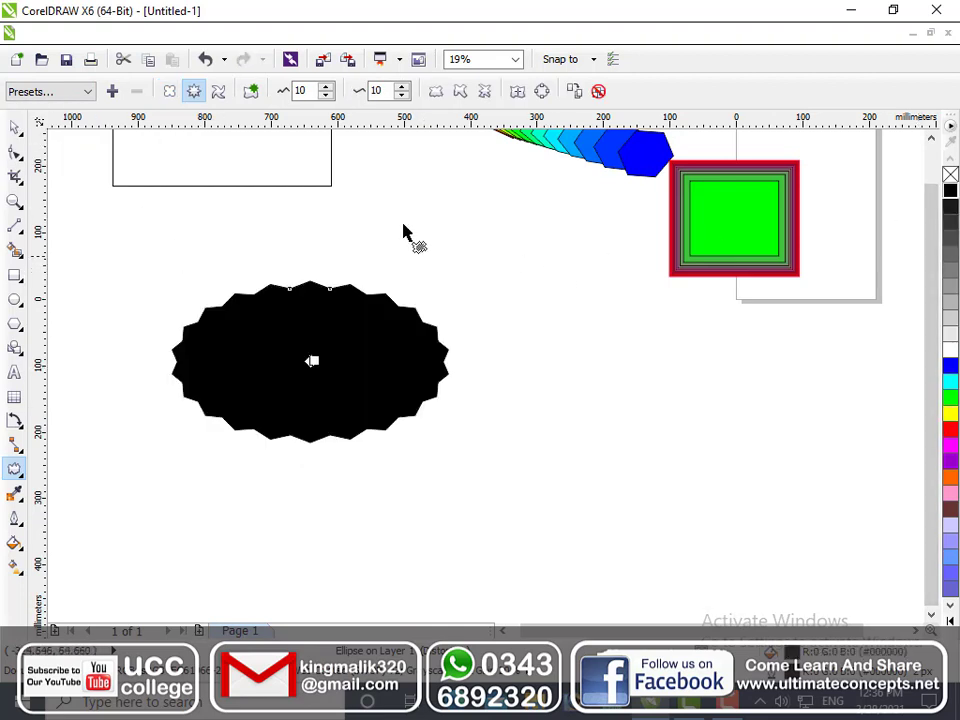
Move the black distorted ellipse to the right, place the empty rectangle where it was, and fill the rectangle red
click(12, 127)
click(221, 478)
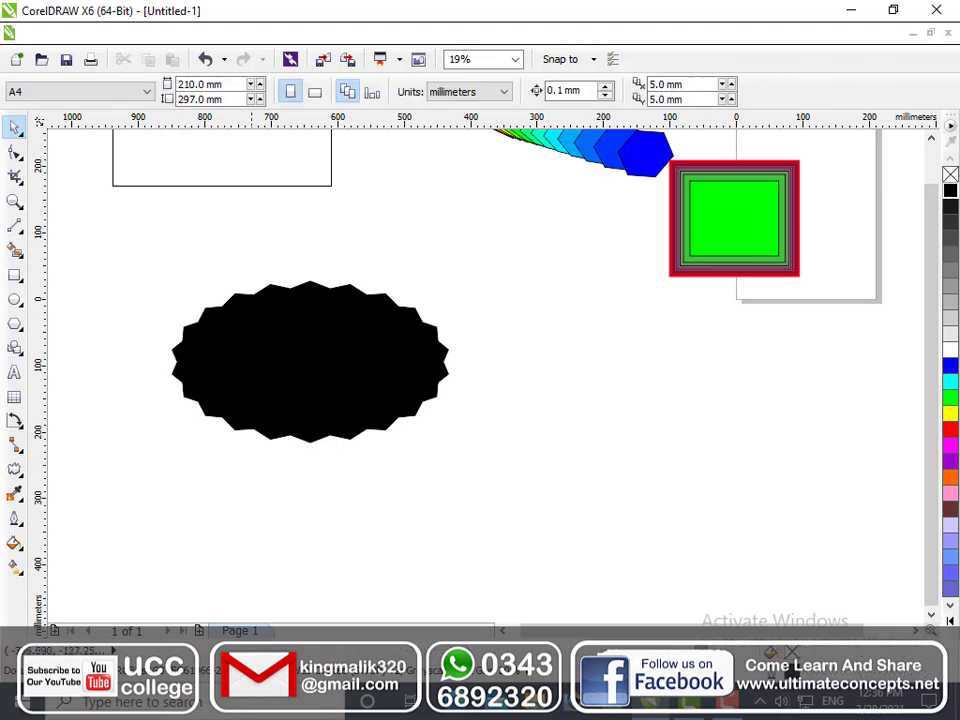
drag(254, 375, 592, 437)
drag(189, 138, 276, 445)
click(950, 429)
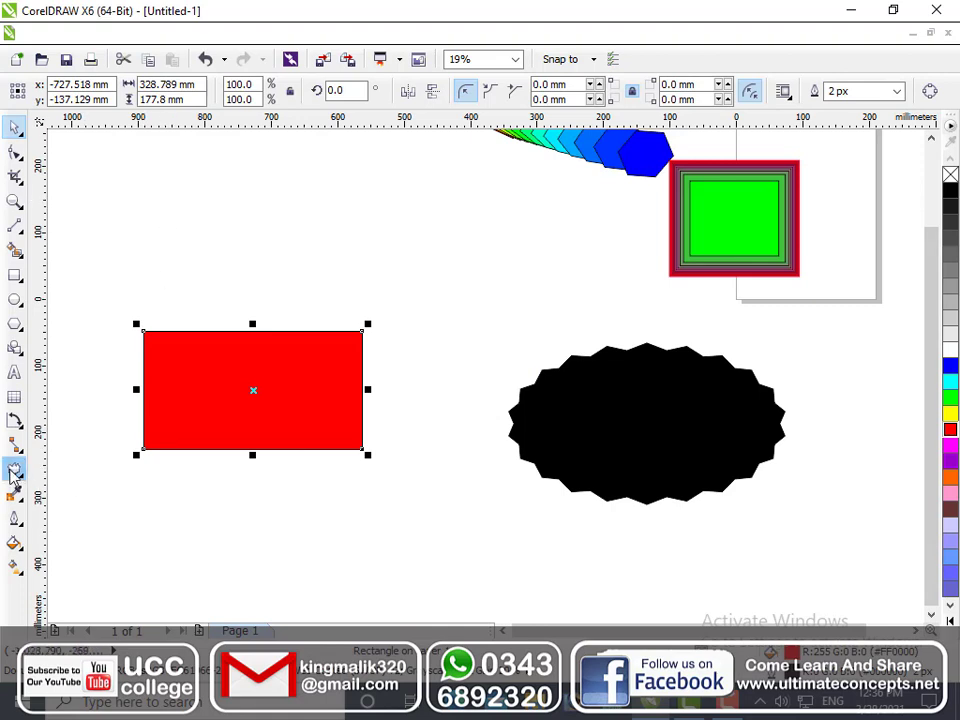
Try the corner pulling and pushing distortion presets on the red rectangle and finish with the Twister preset
click(15, 467)
click(89, 92)
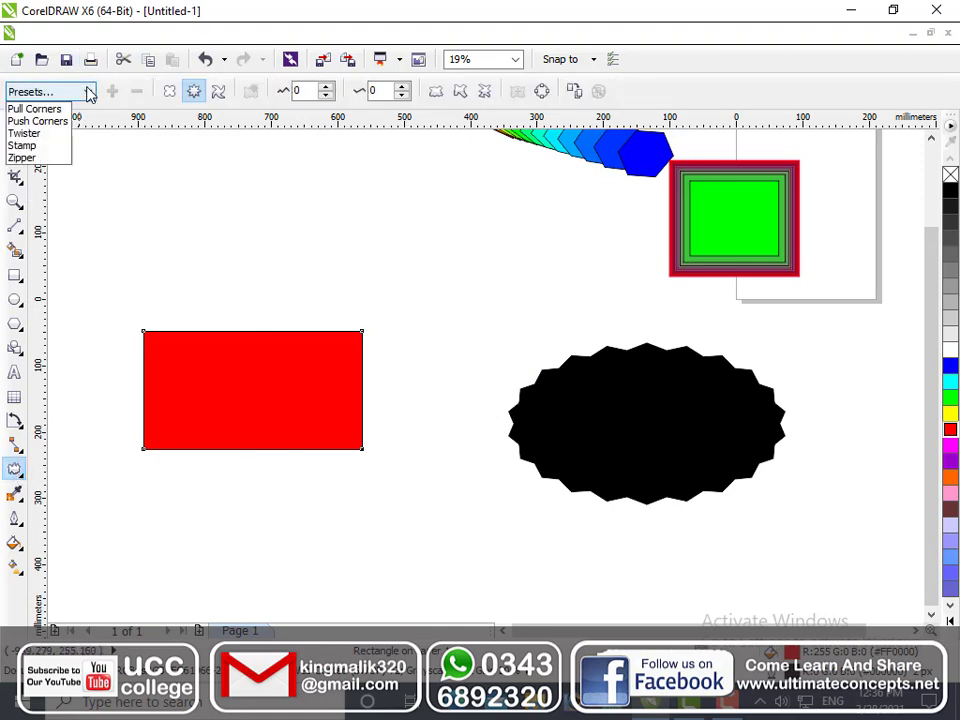
click(40, 121)
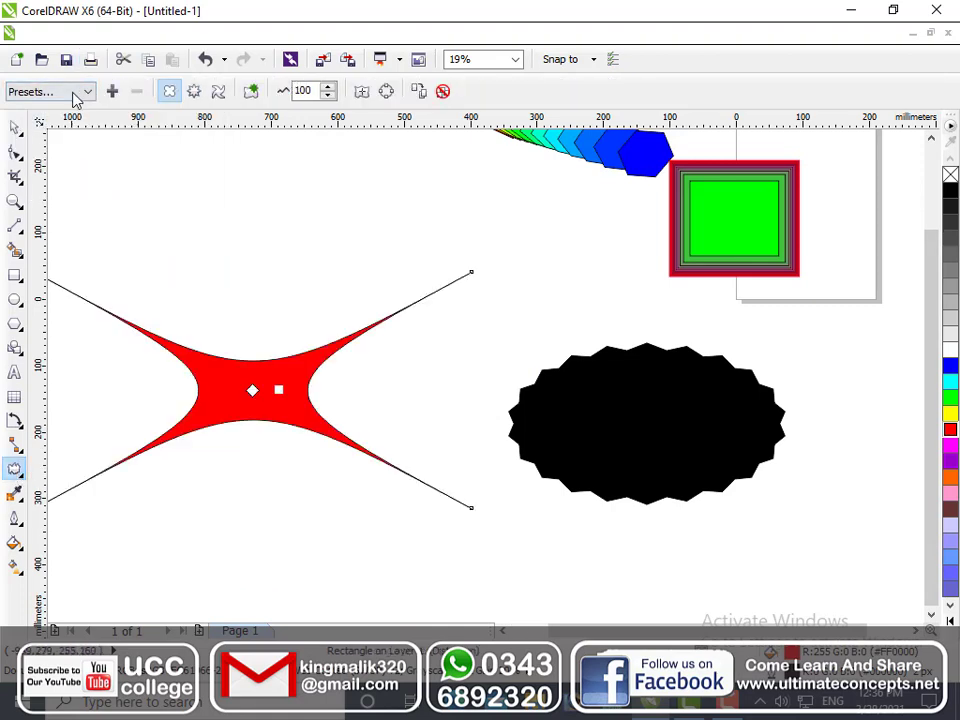
click(86, 93)
click(67, 120)
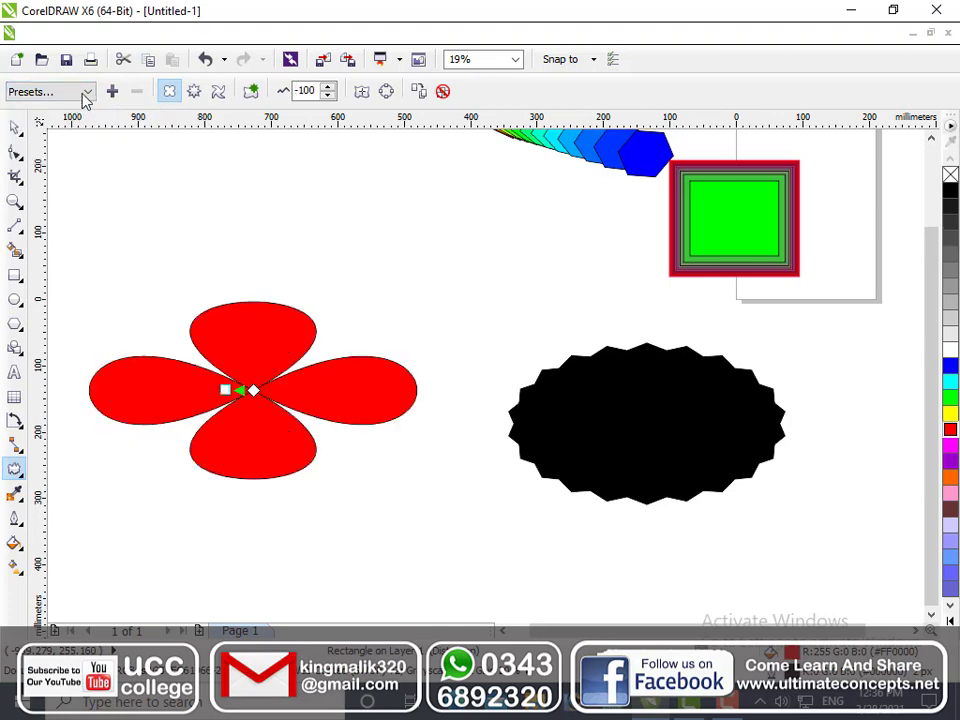
click(86, 93)
click(62, 146)
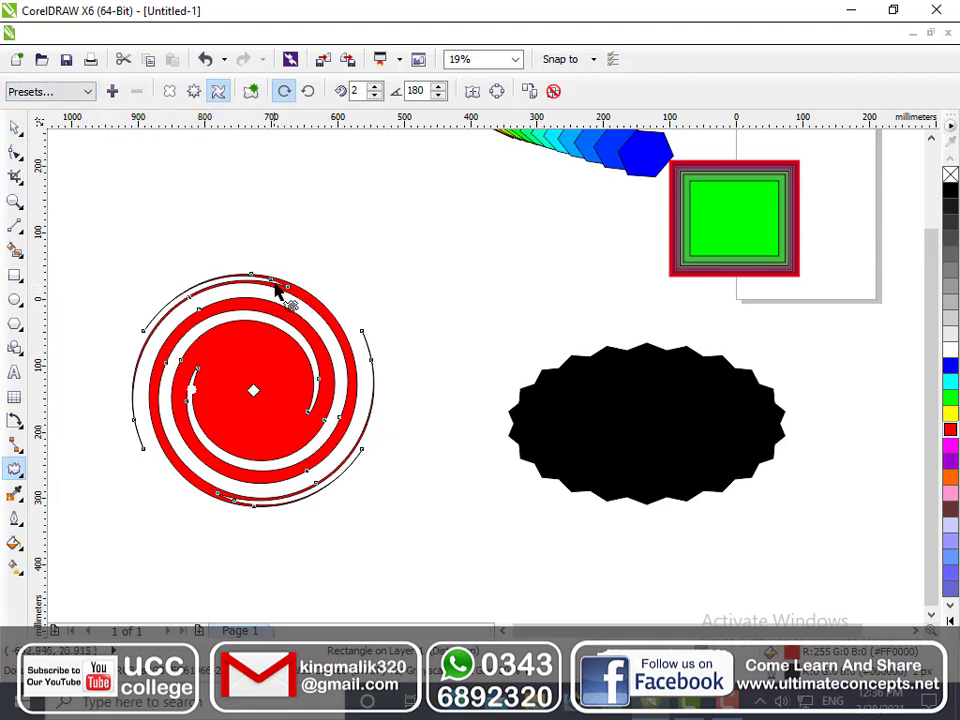
Move the red twisted shape up toward the blend and the green contoured rectangle to the far left of the drawing area
click(16, 130)
drag(317, 364, 485, 253)
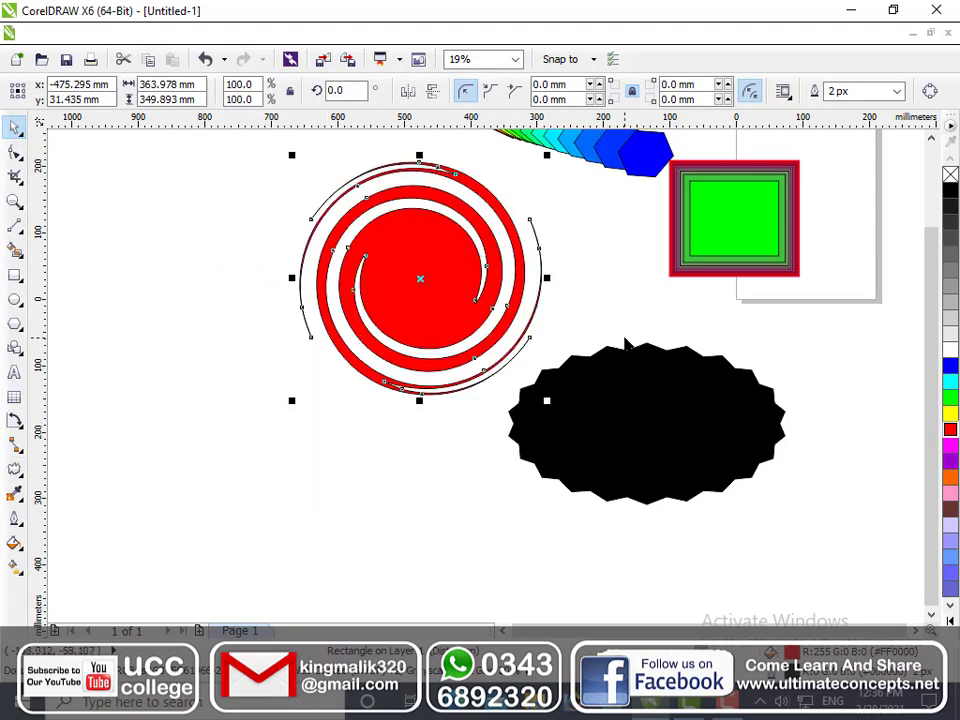
drag(727, 234, 110, 414)
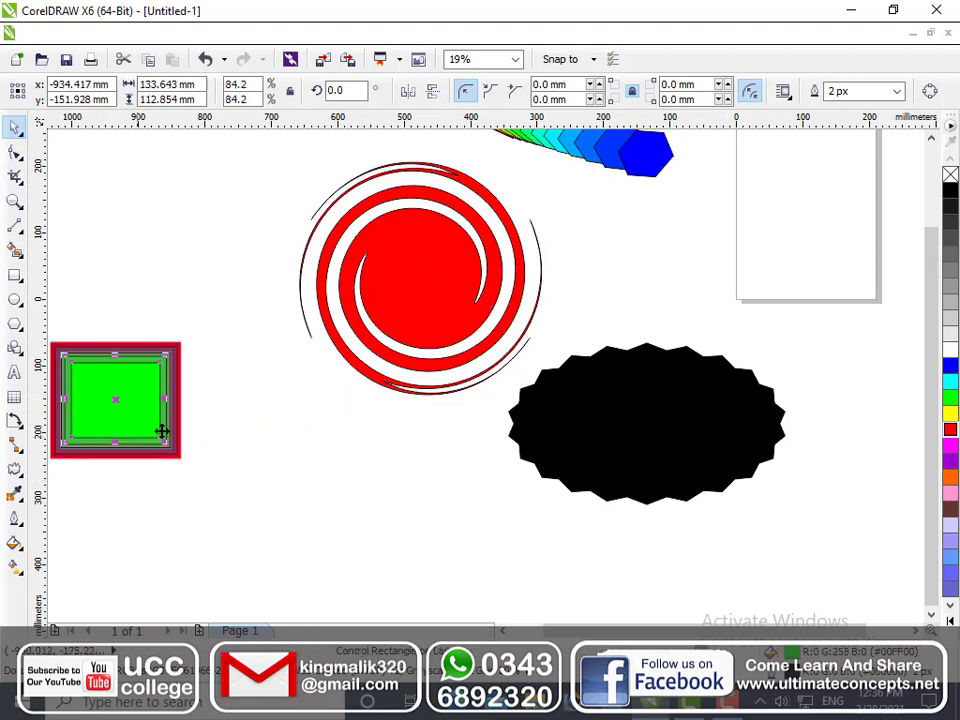